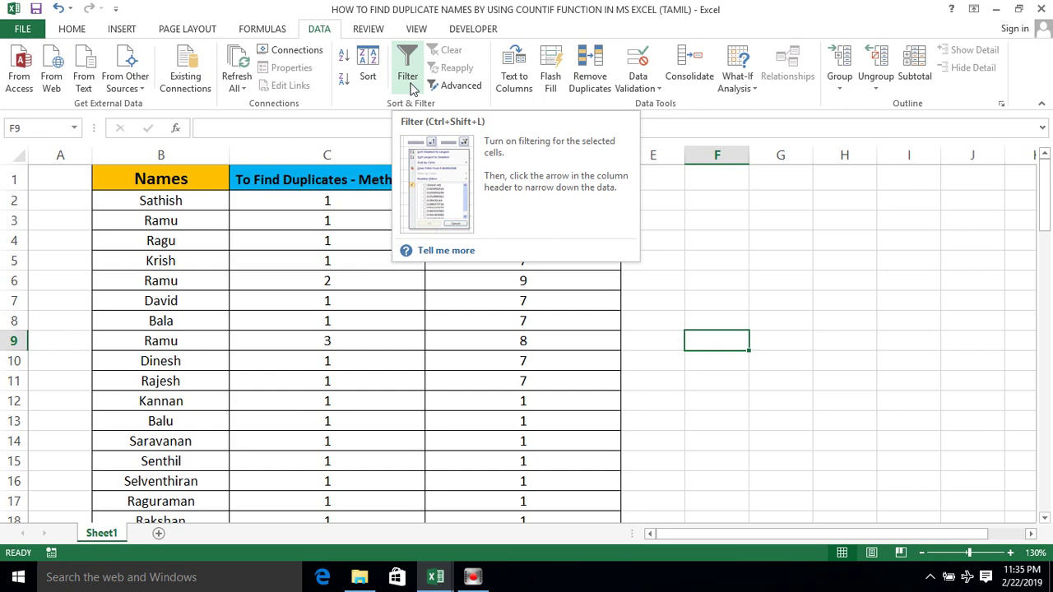
Select the Names, Method 1 and Method 2 columns to review the duplicates table.
left_click(154, 148)
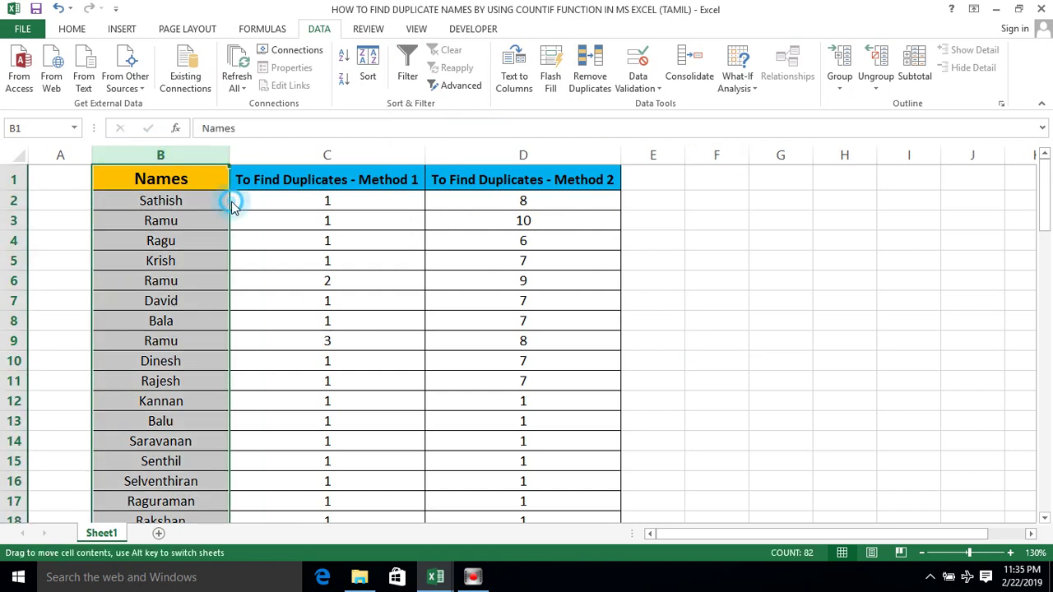
left_click(193, 181)
left_click(141, 157)
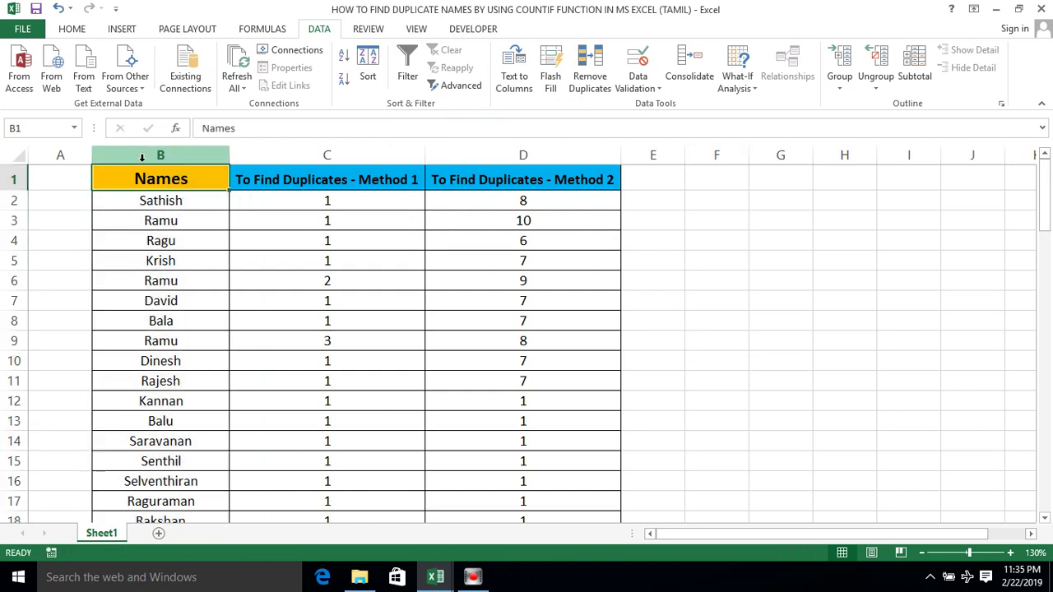
left_click(160, 153)
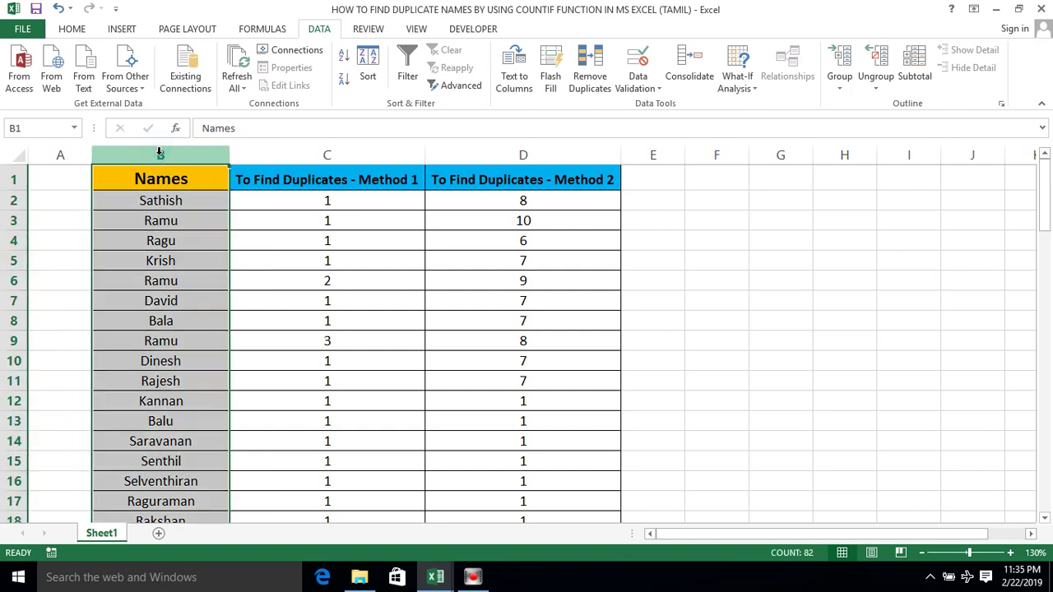
left_click(179, 183)
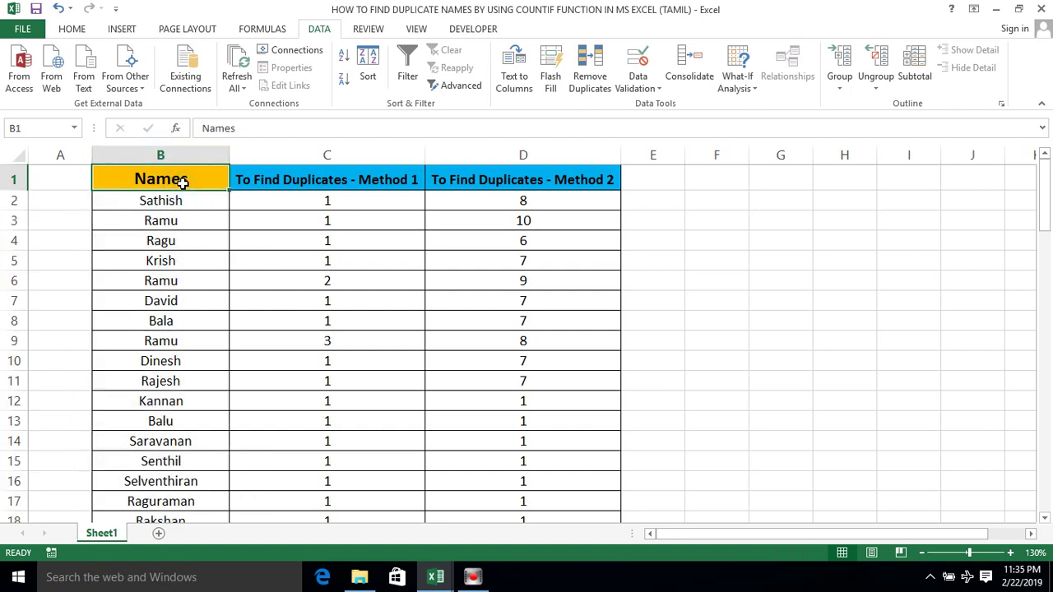
left_click(165, 199)
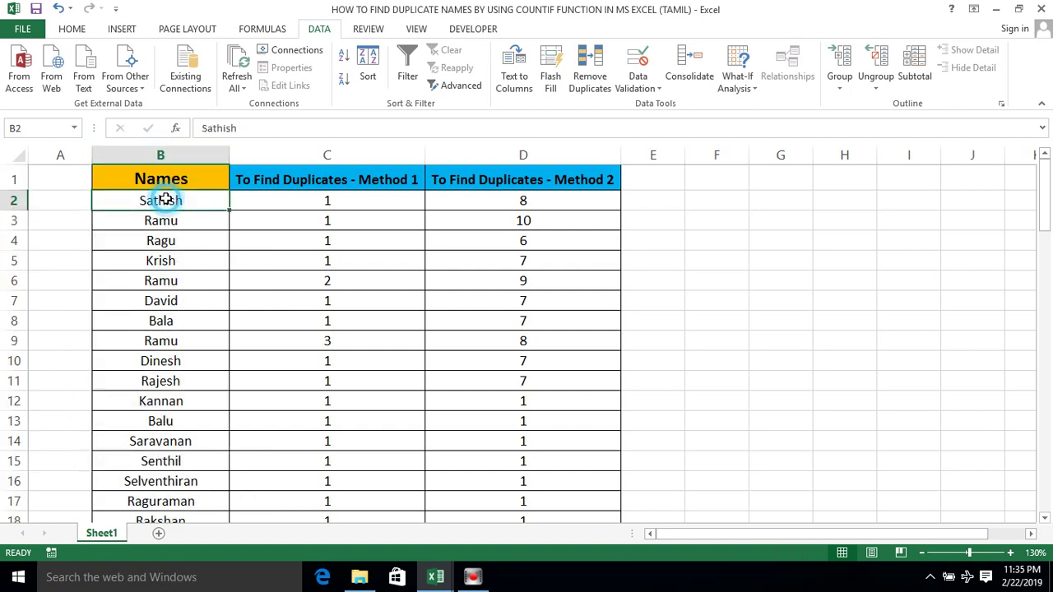
left_click(169, 153)
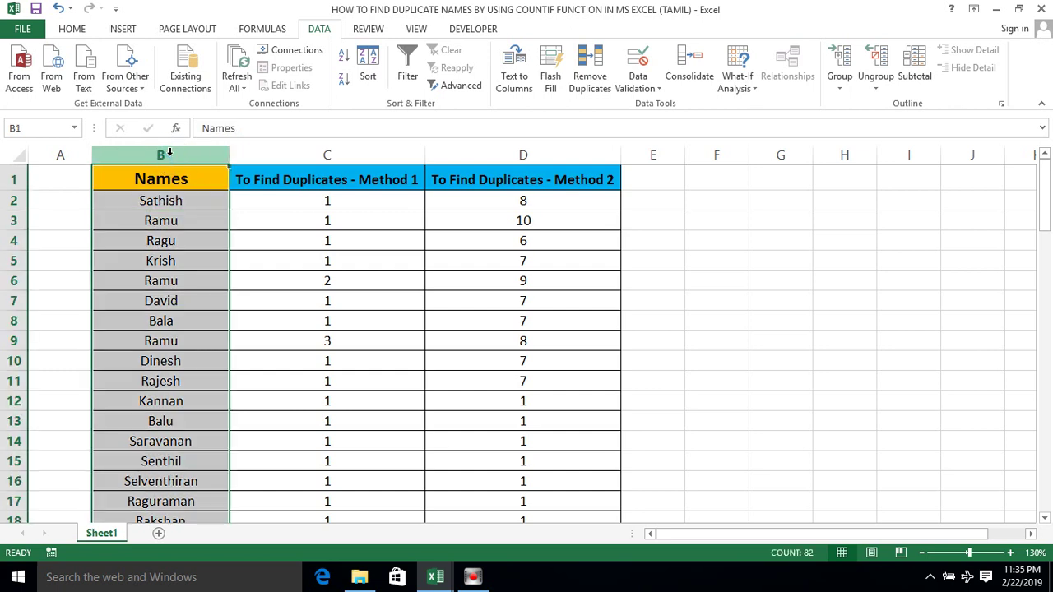
left_click(286, 156)
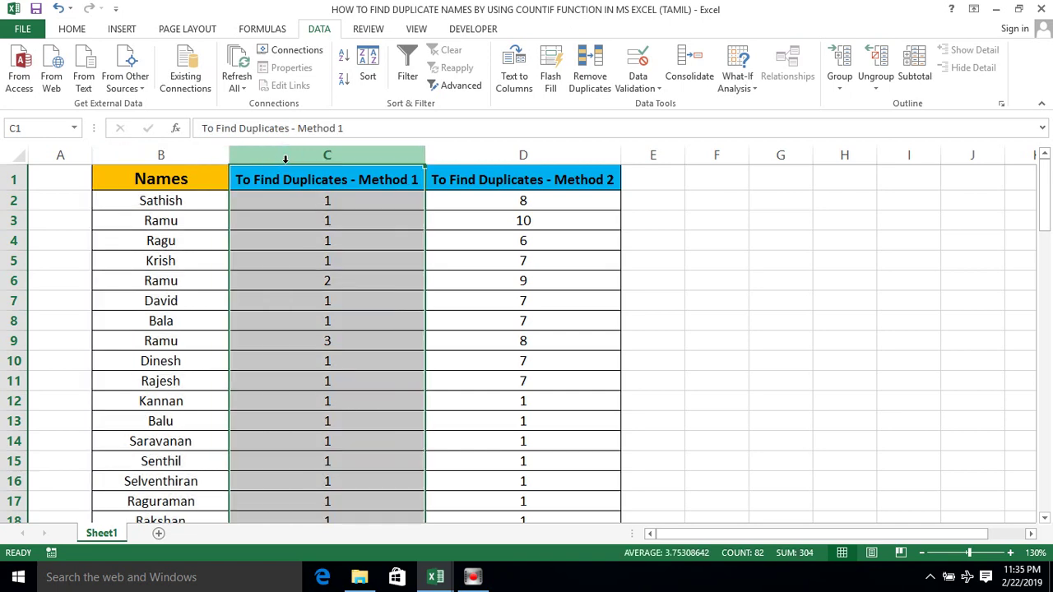
left_click(482, 156)
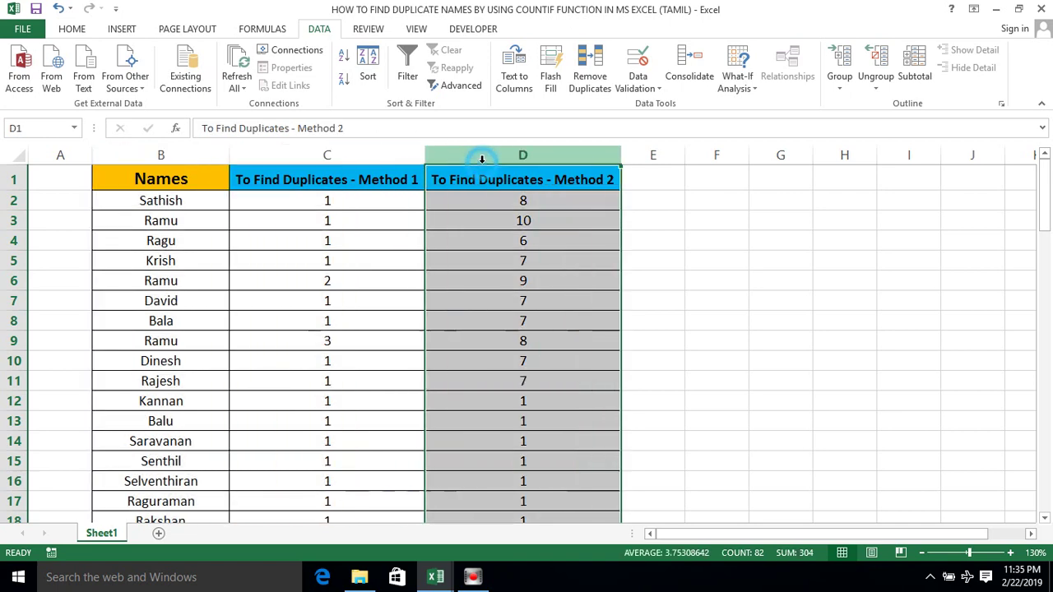
left_click(383, 155)
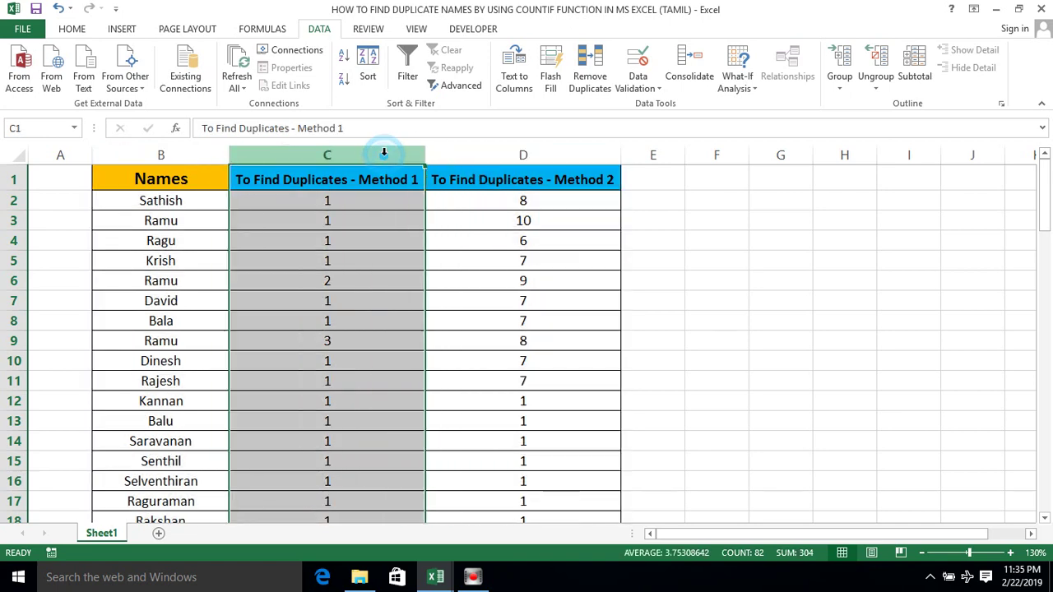
left_click(461, 155)
left_click(375, 154)
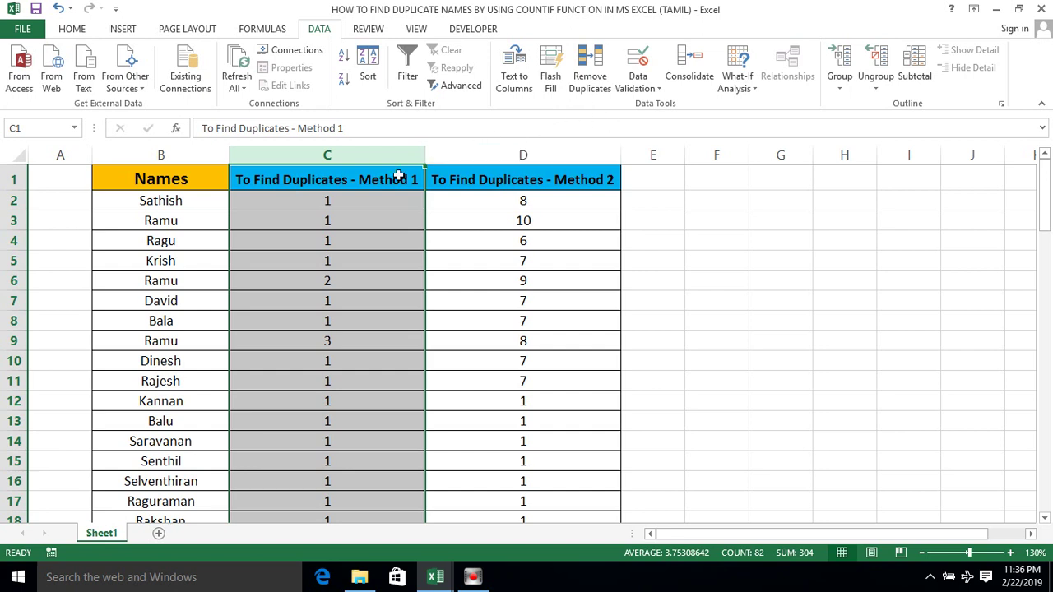
Inspect the COUNTIF formula in C2 and select both count columns C and D.
left_click(336, 198)
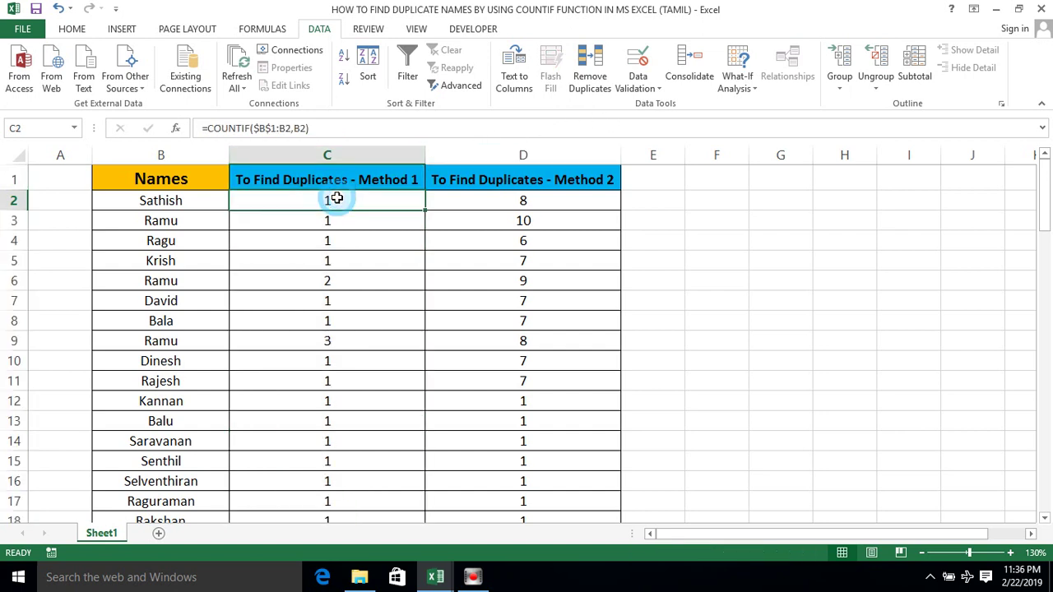
left_click(300, 156)
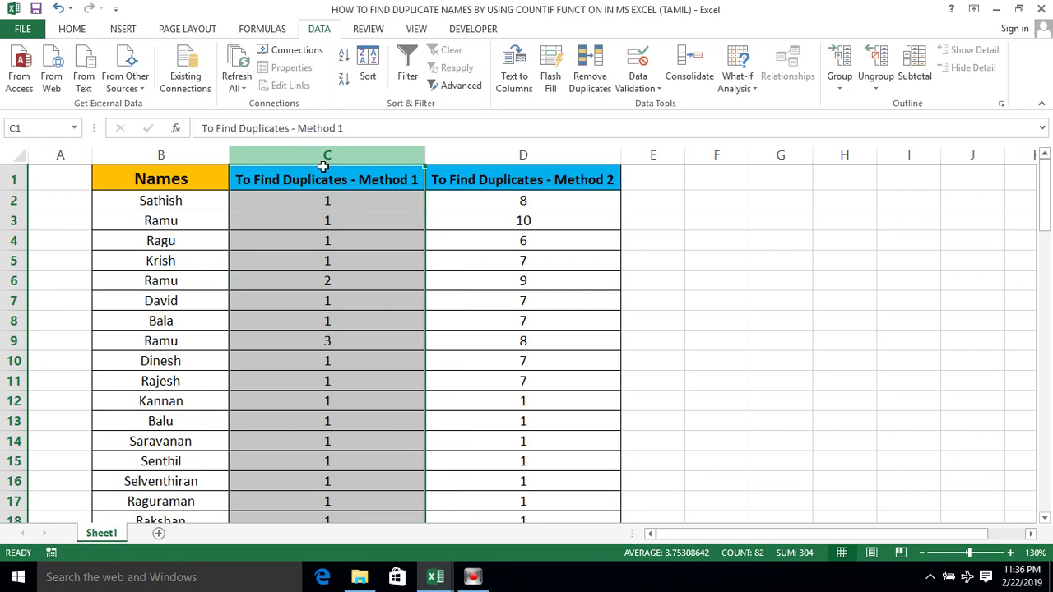
left_click(327, 198)
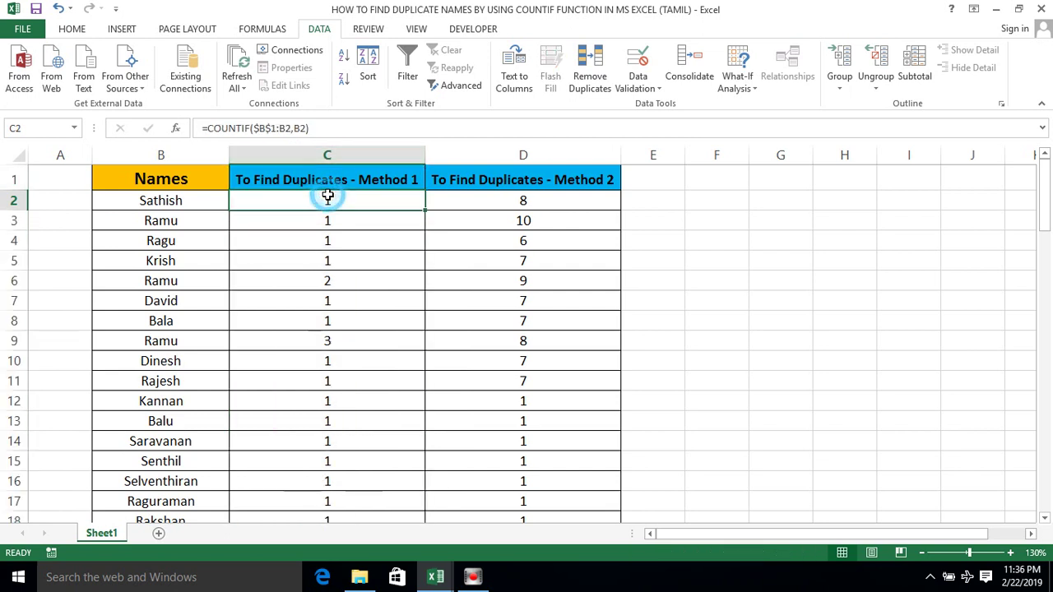
left_click(329, 156)
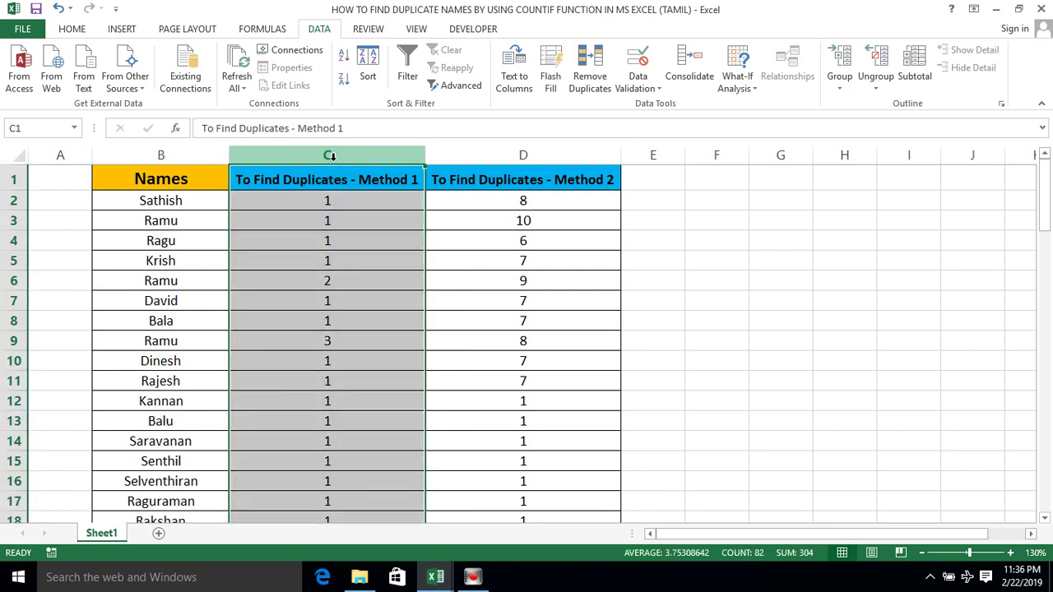
left_click(442, 158)
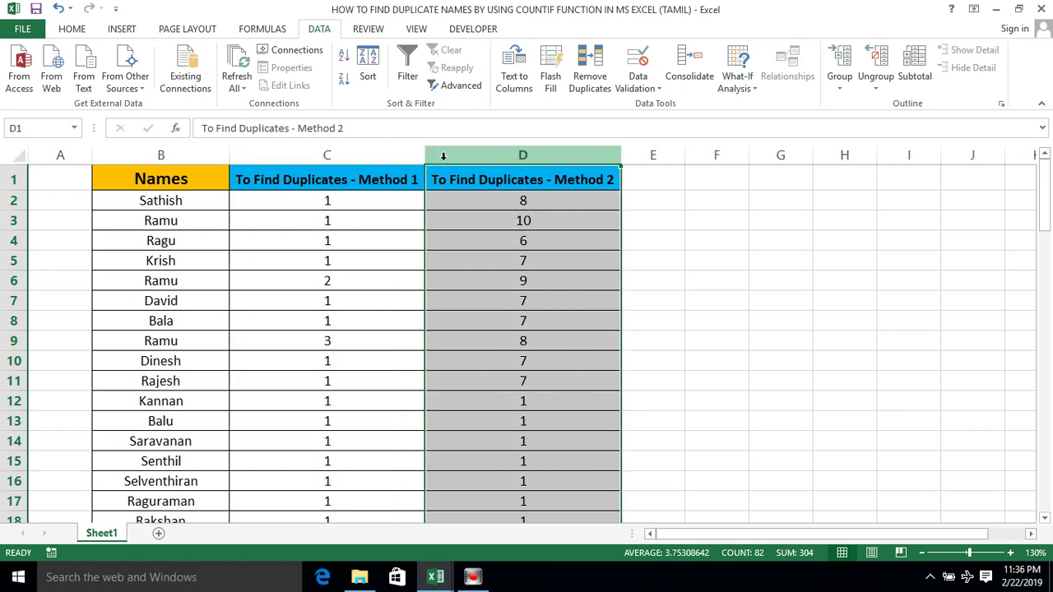
left_click(334, 157)
left_click_drag(334, 157, 530, 160)
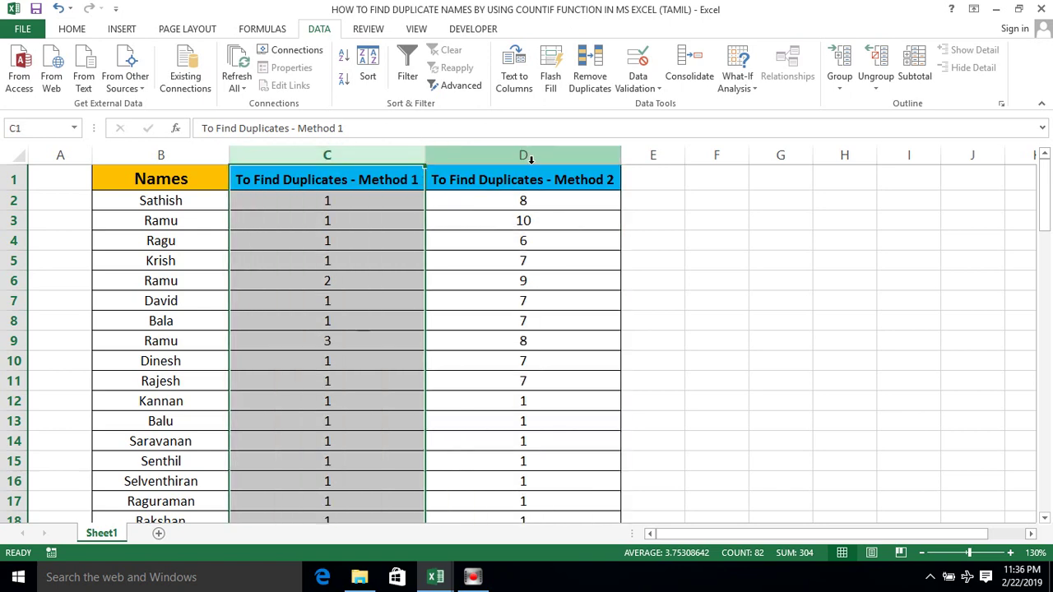
left_click(527, 157)
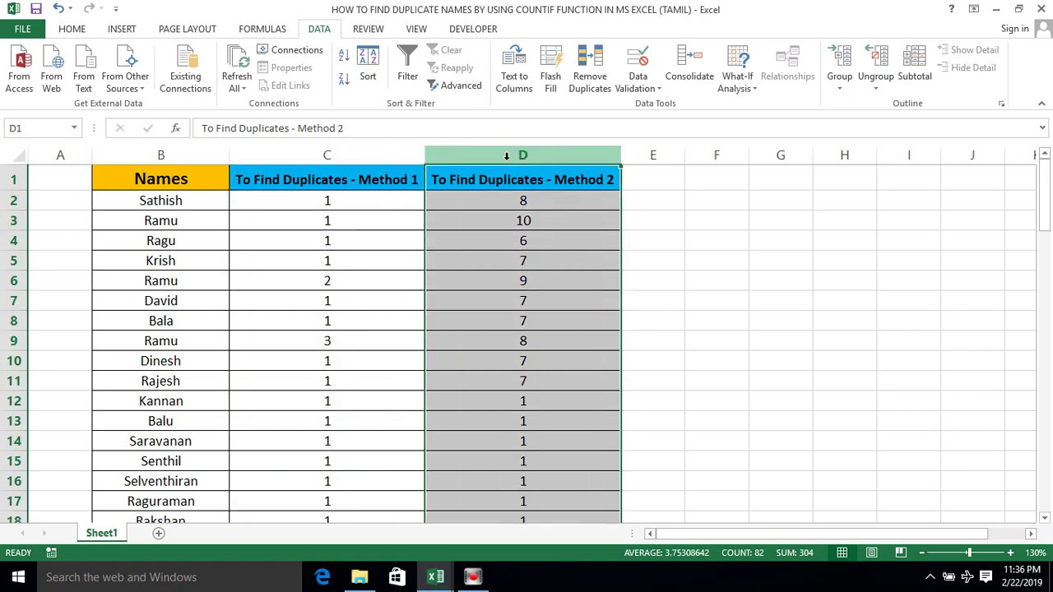
Copy the Names list from B1 down and paste it into F1 of a new workbook.
left_click(189, 182)
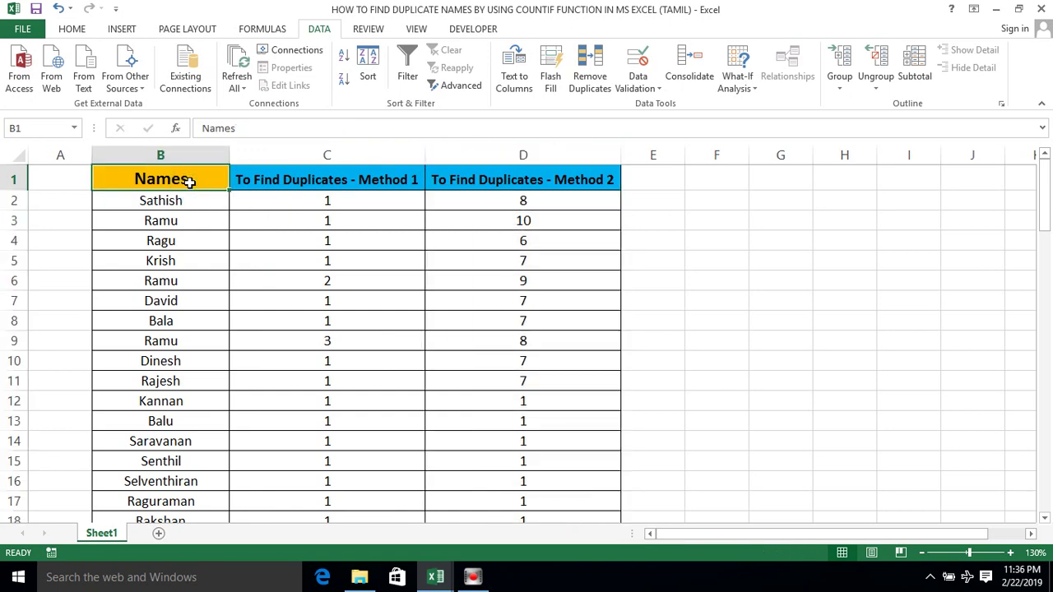
key("ctrl+shift+Down")
key("ctrl+c")
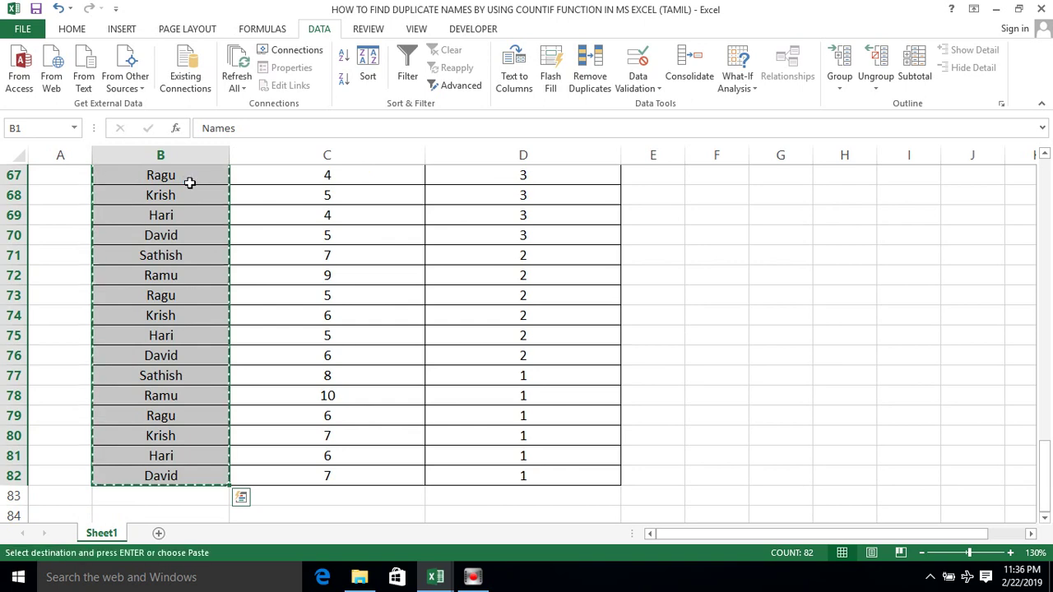
key("ctrl+Up")
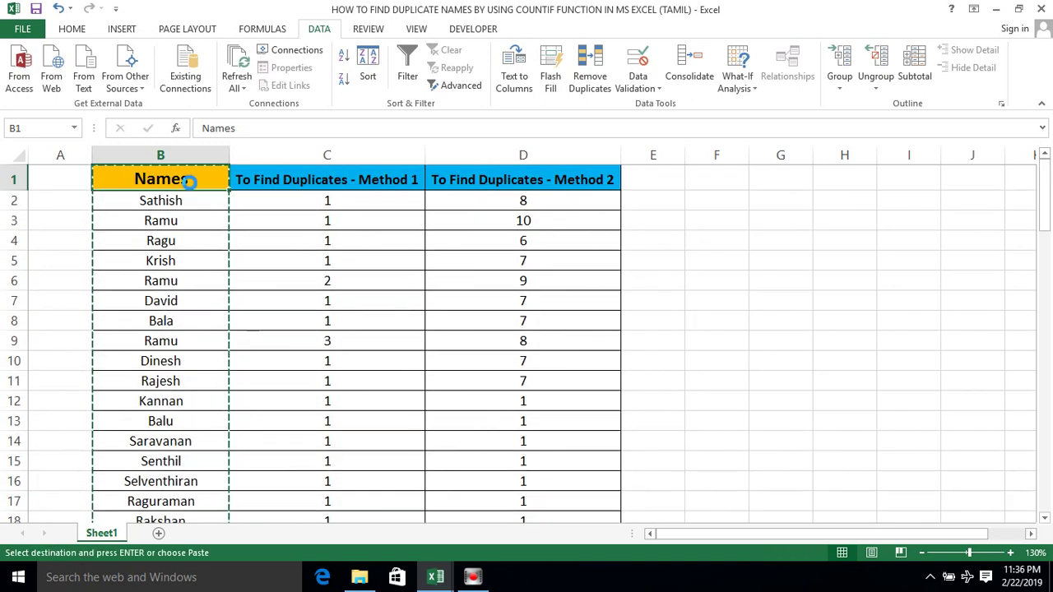
key("ctrl+n")
key("Right")
key("Right")
key("Right")
key("Right")
key("Right")
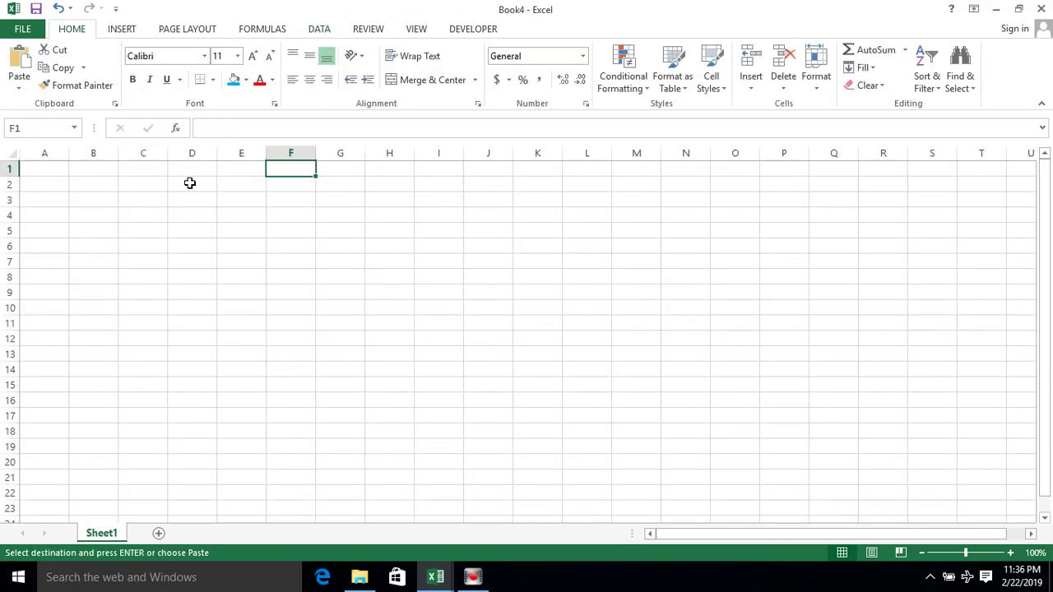
key("ctrl+v")
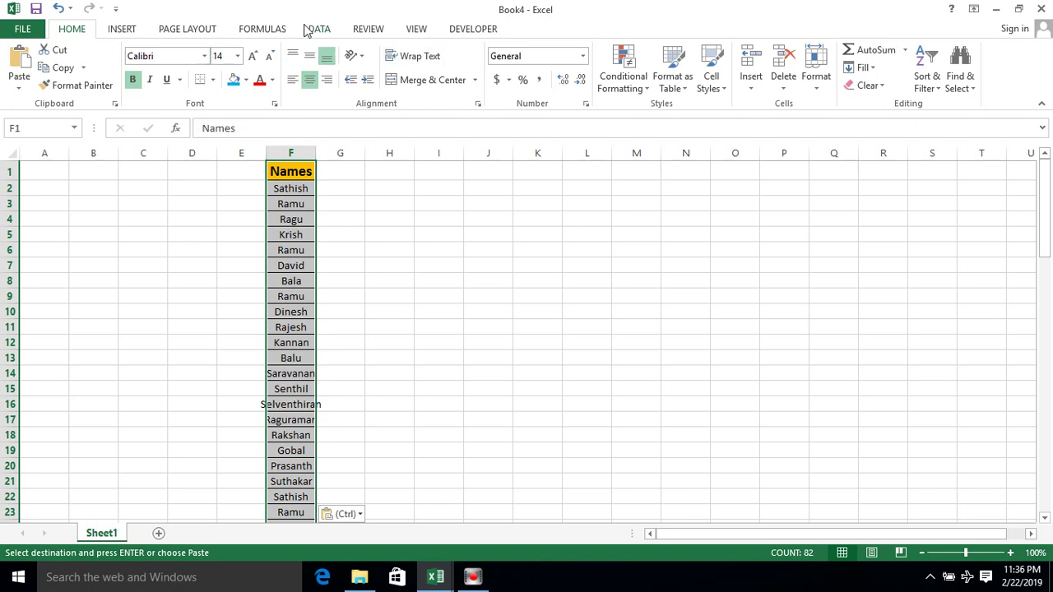
Remove duplicate names from the pasted list and dismiss the result message.
left_click(317, 29)
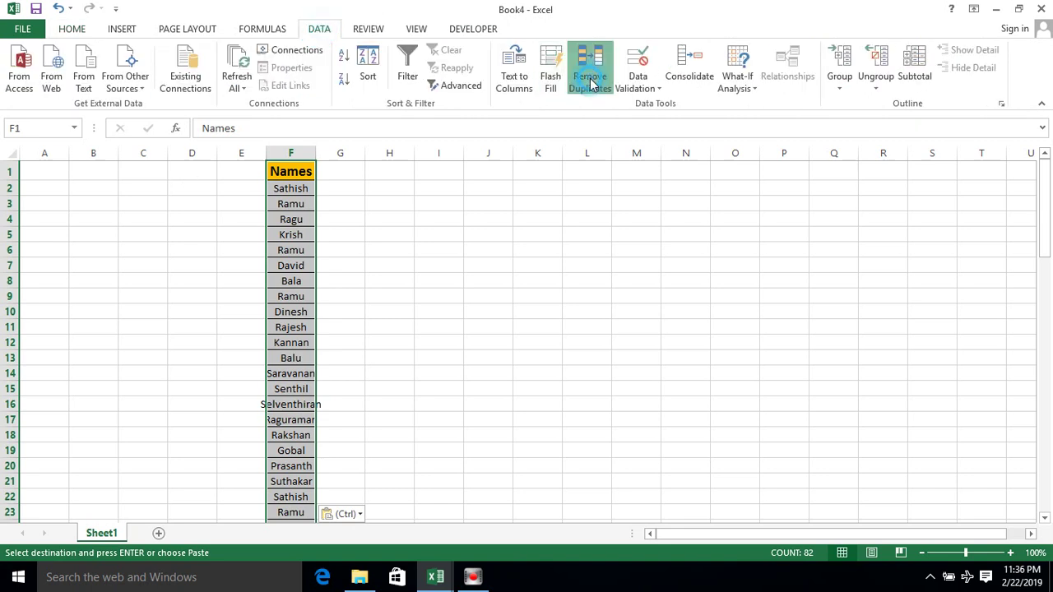
left_click(591, 82)
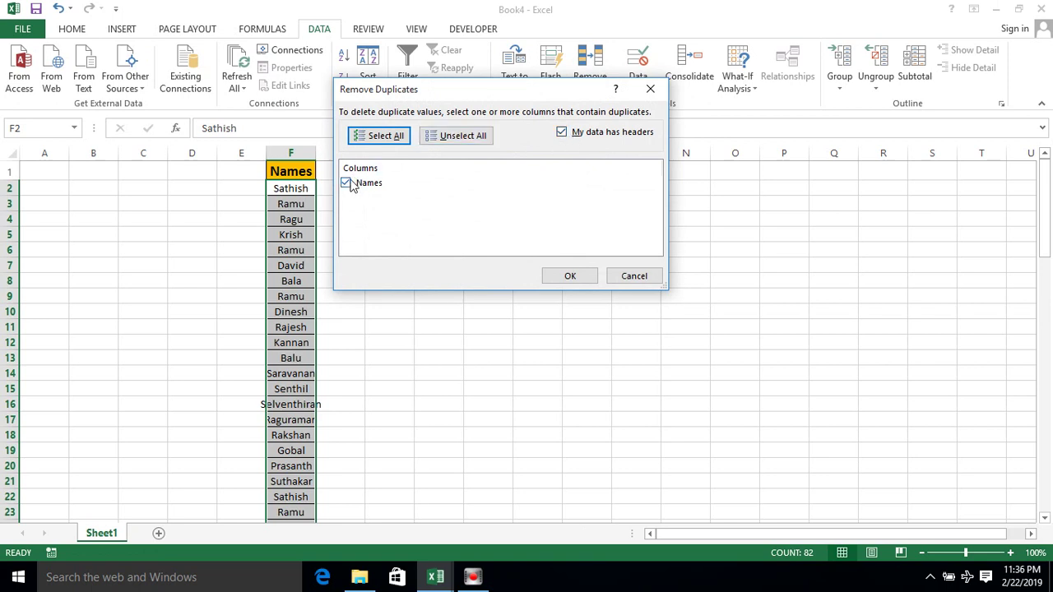
left_click(569, 276)
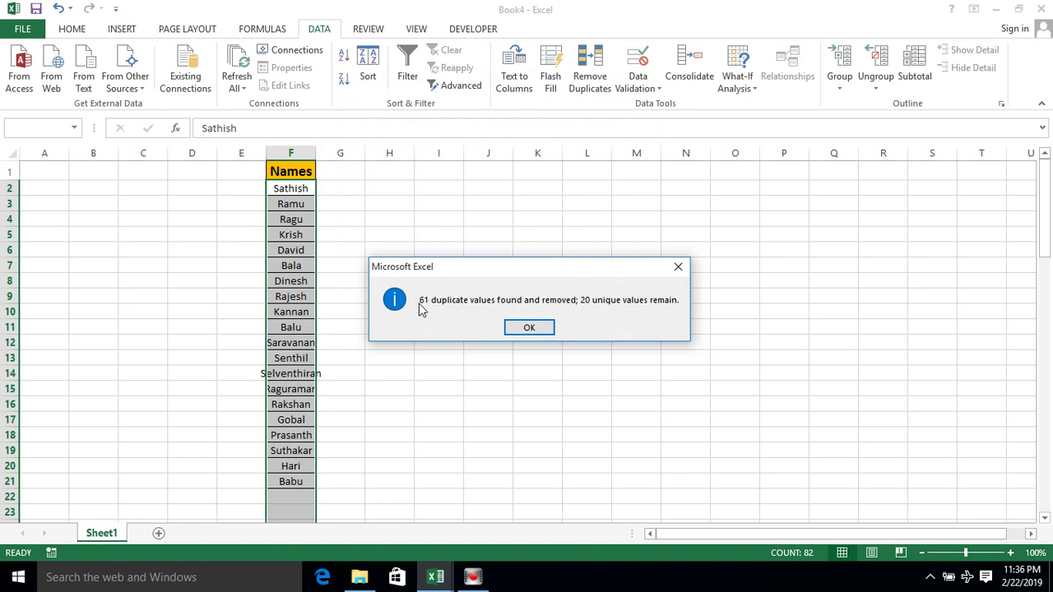
left_click(580, 304)
left_click(524, 333)
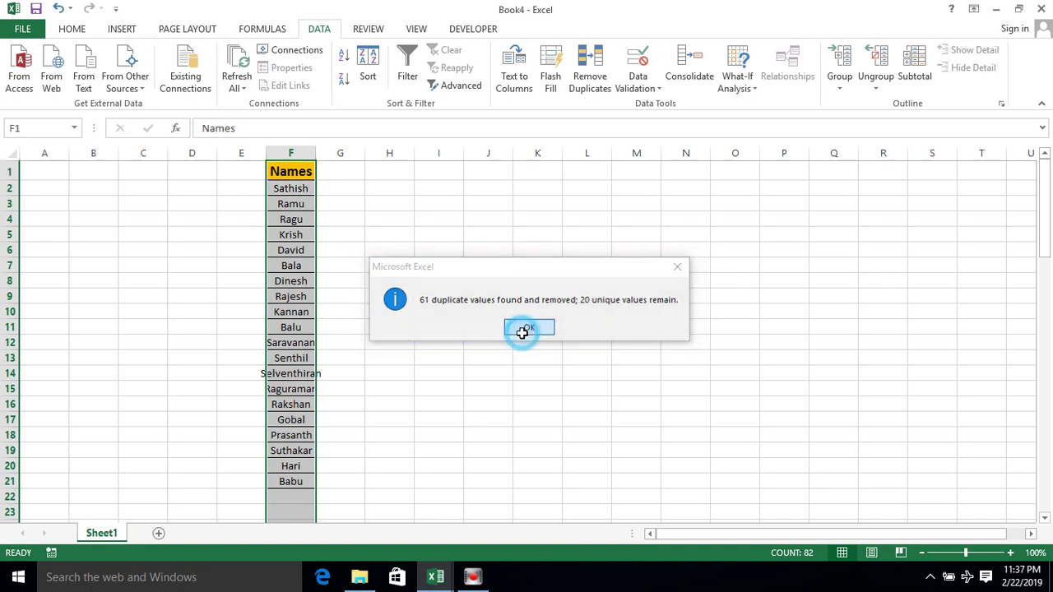
Autofit column F to view the unique names, then close Book4 without saving.
double_click(315, 153)
left_click(302, 188)
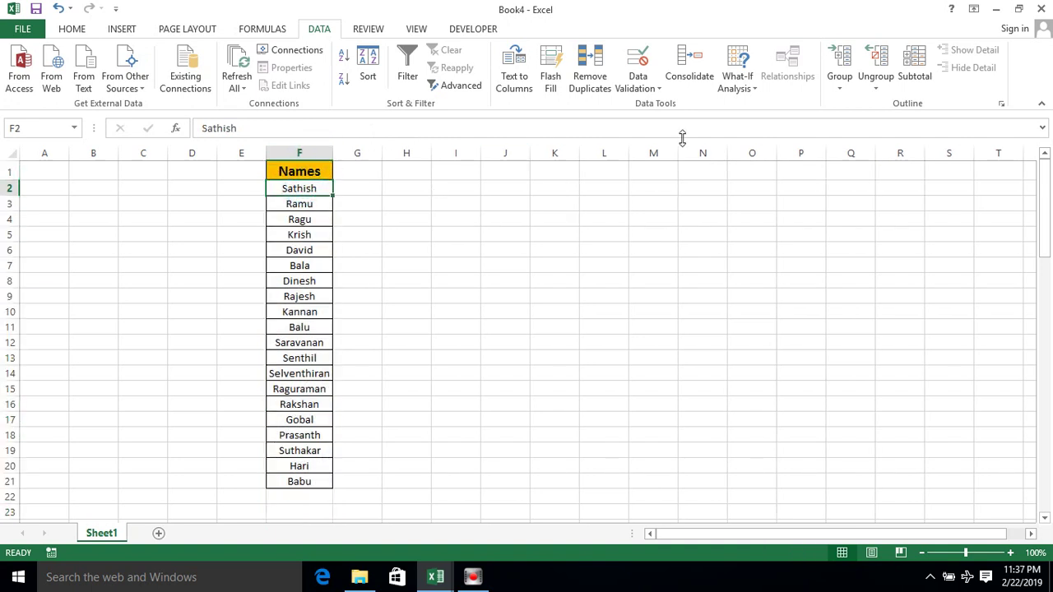
left_click(1042, 9)
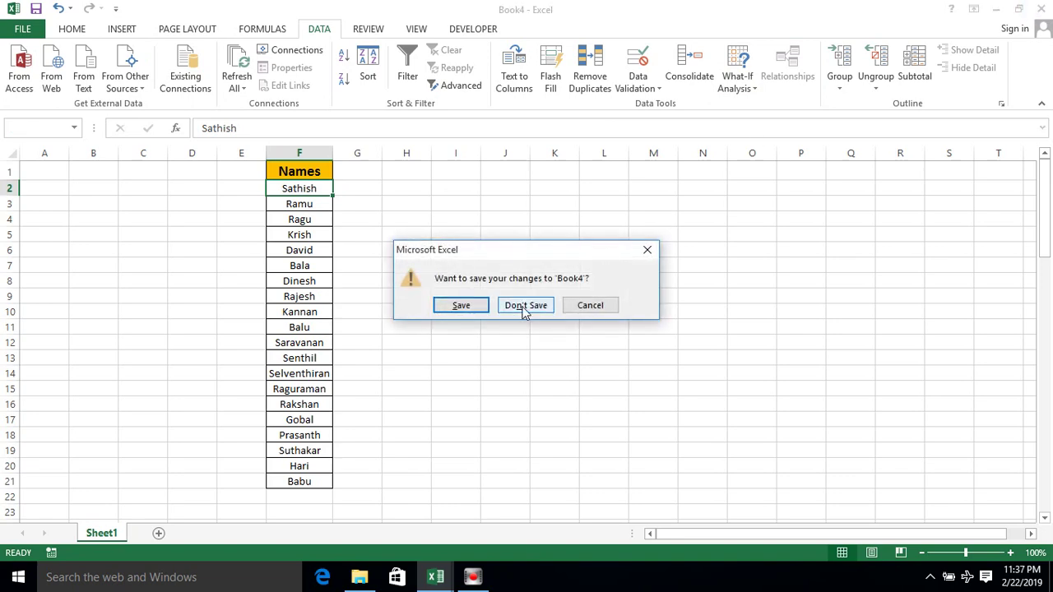
left_click(525, 308)
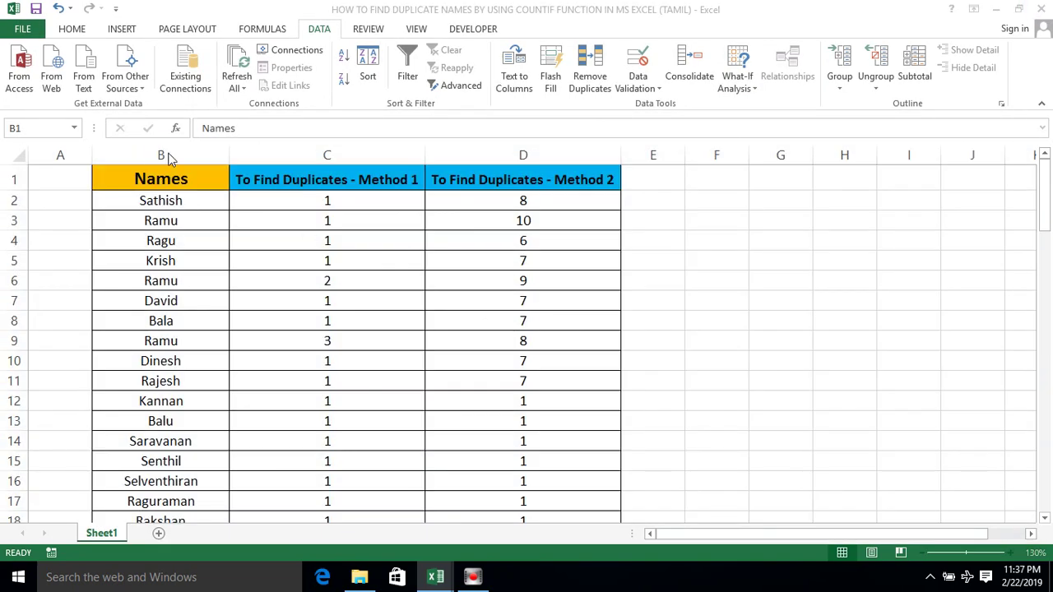
left_click(162, 154)
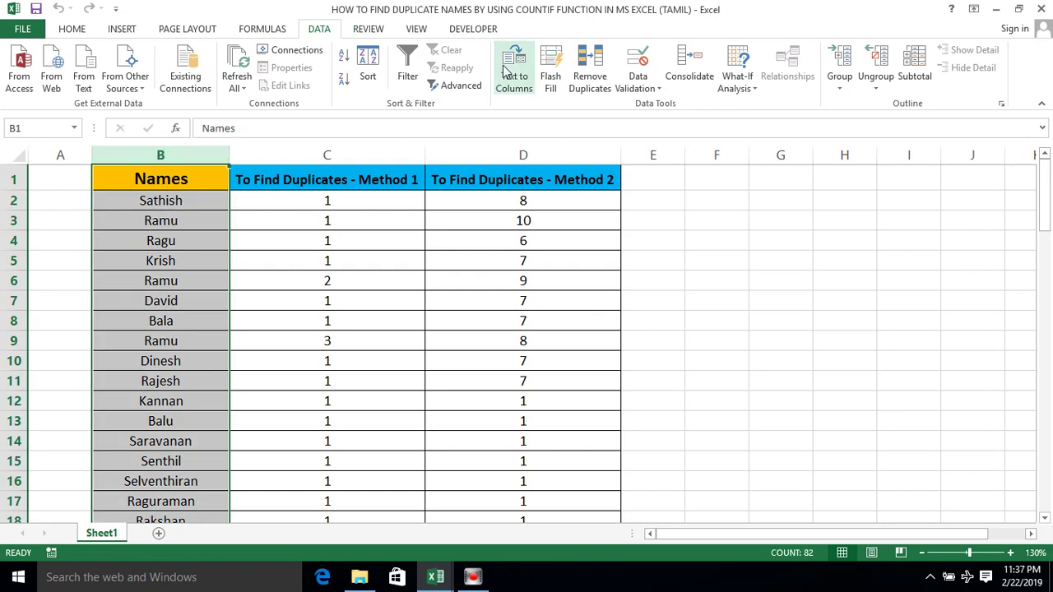
left_click(206, 197)
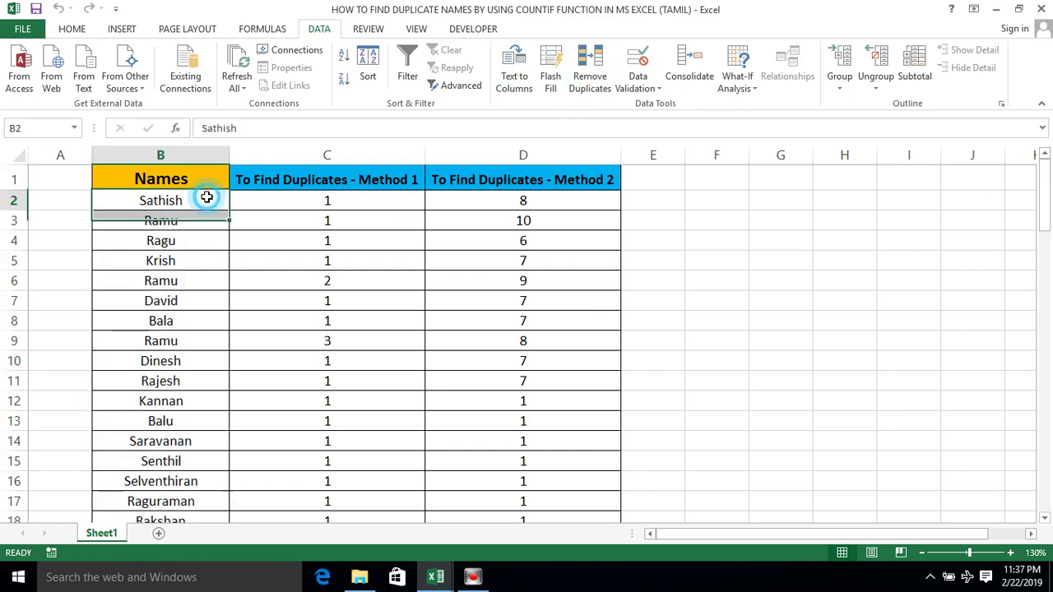
left_click(171, 179)
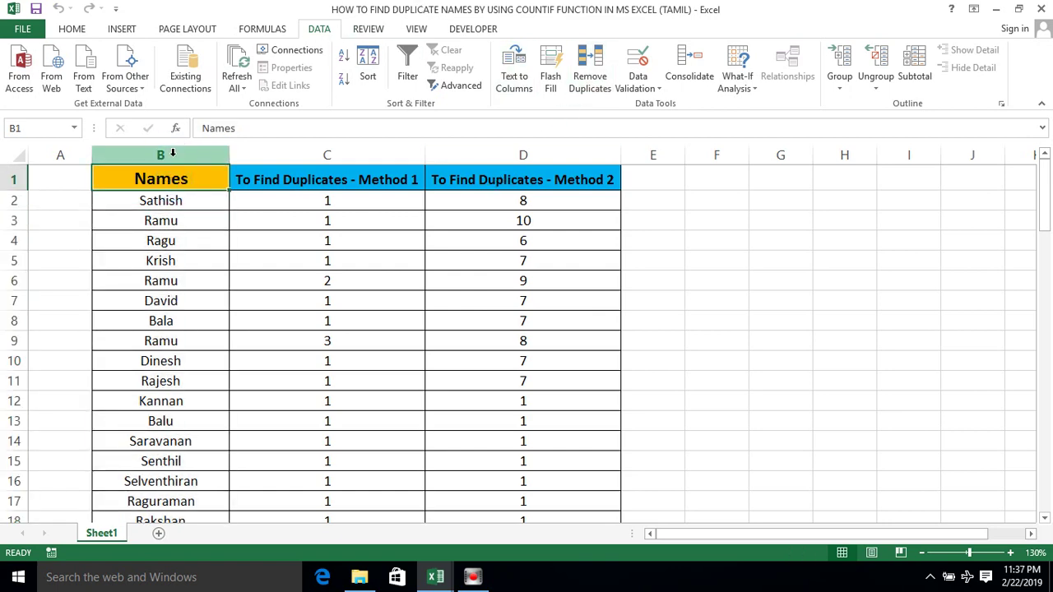
left_click(173, 155)
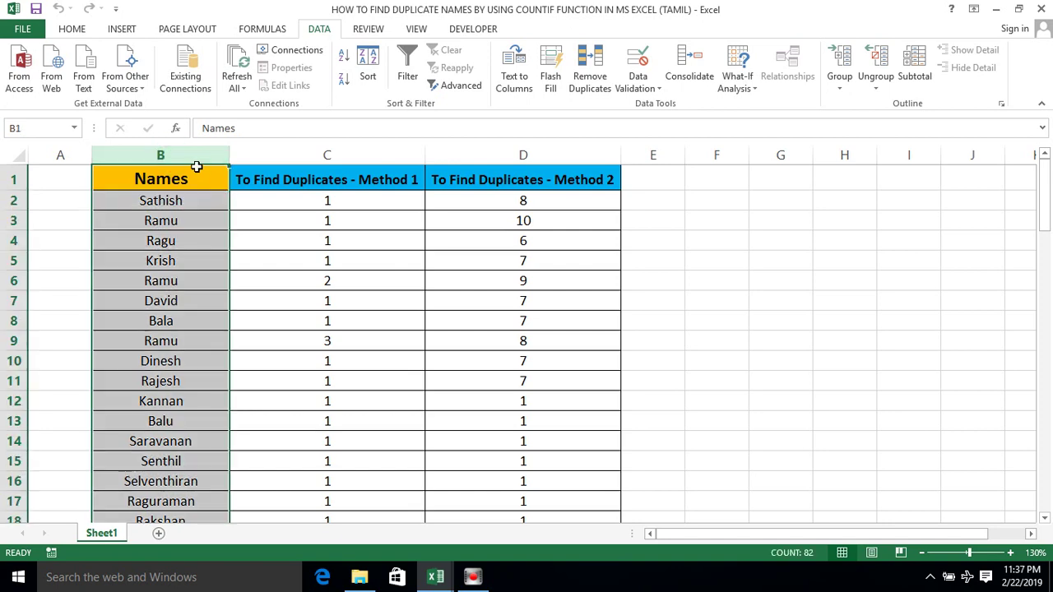
left_click(246, 155)
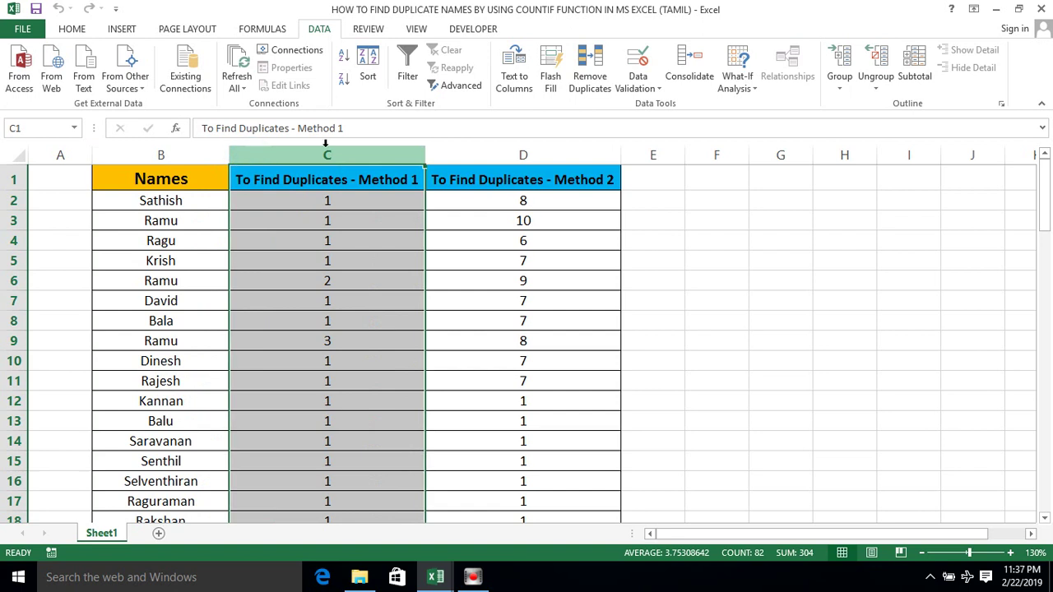
left_click(377, 196)
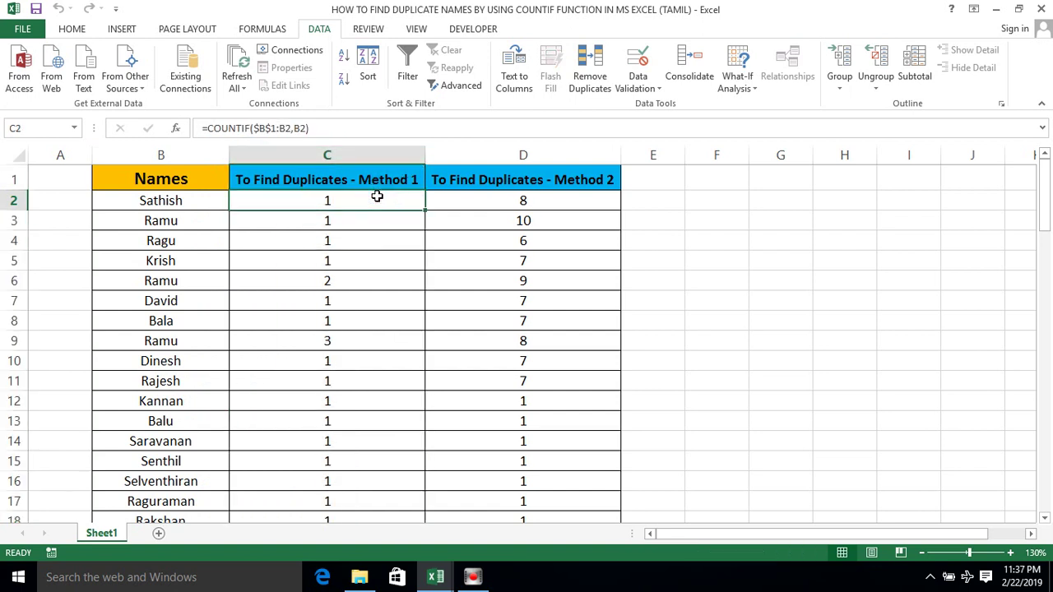
Inspect the COUNTIF formulas in C2 and D2 without changing them.
double_click(372, 199)
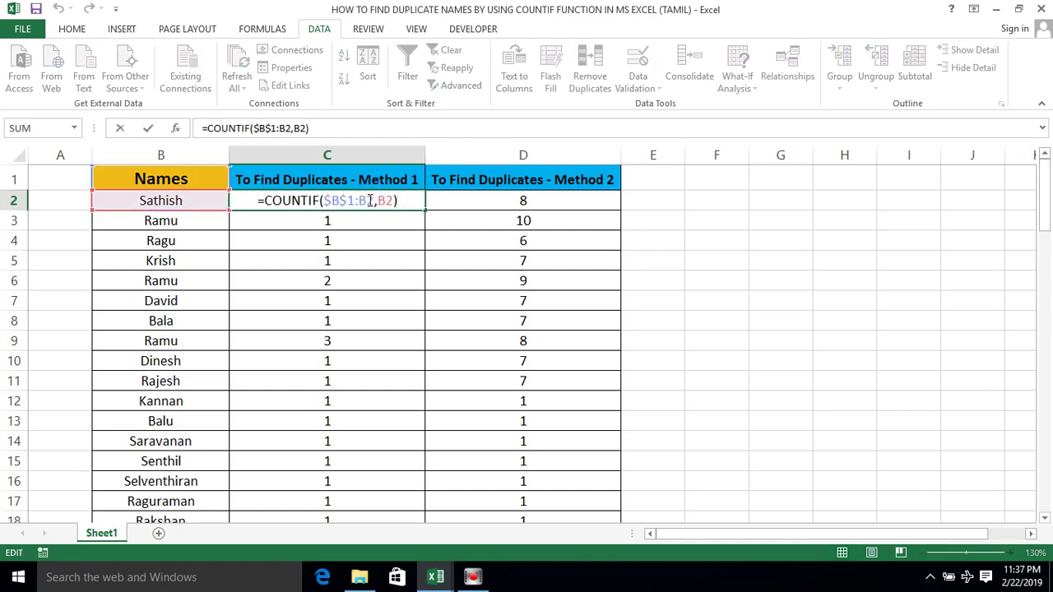
key("Escape")
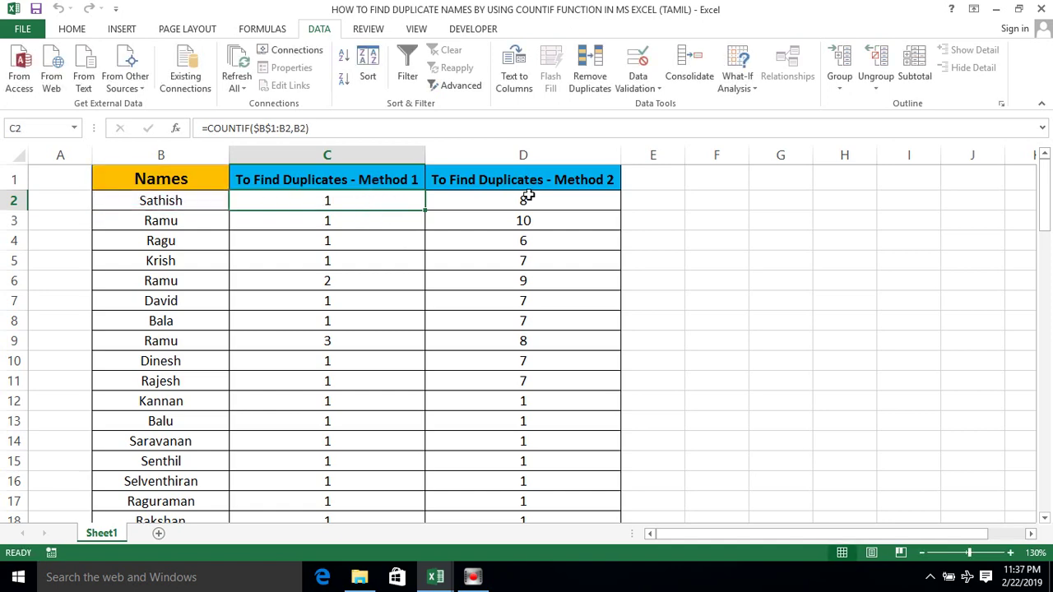
left_click(533, 201)
double_click(531, 201)
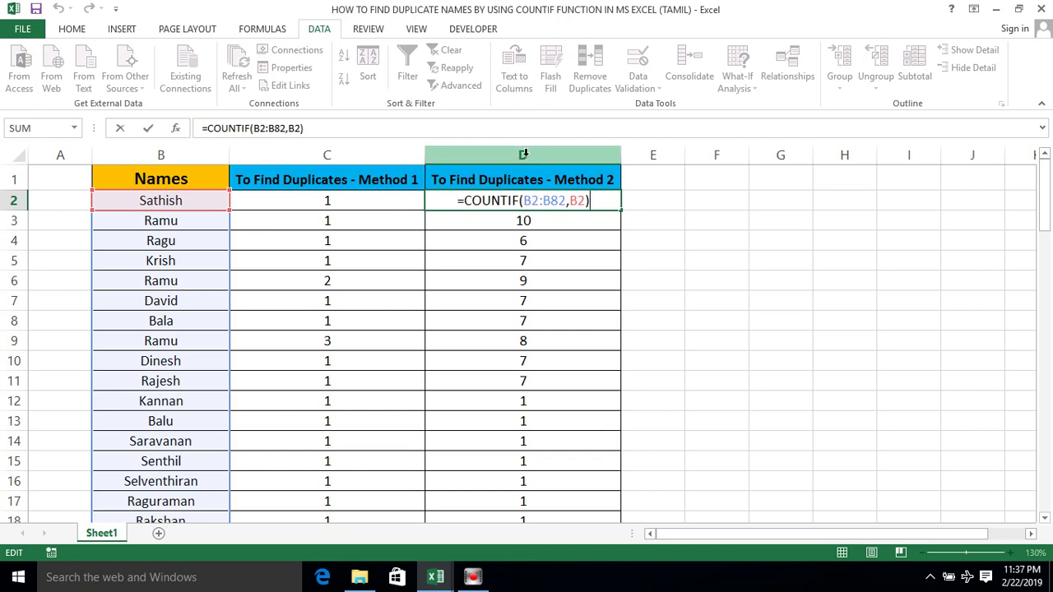
key("Escape")
Select the count range C2:D82 across both Method columns.
left_click(337, 203)
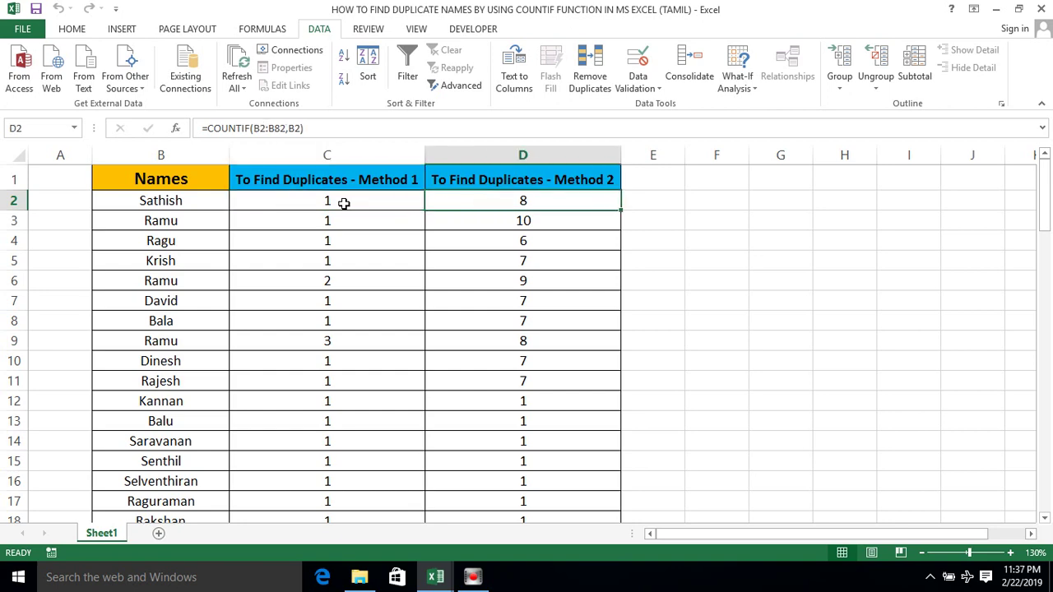
key("shift+Right")
key("ctrl+shift+Down")
key("shift+Up")
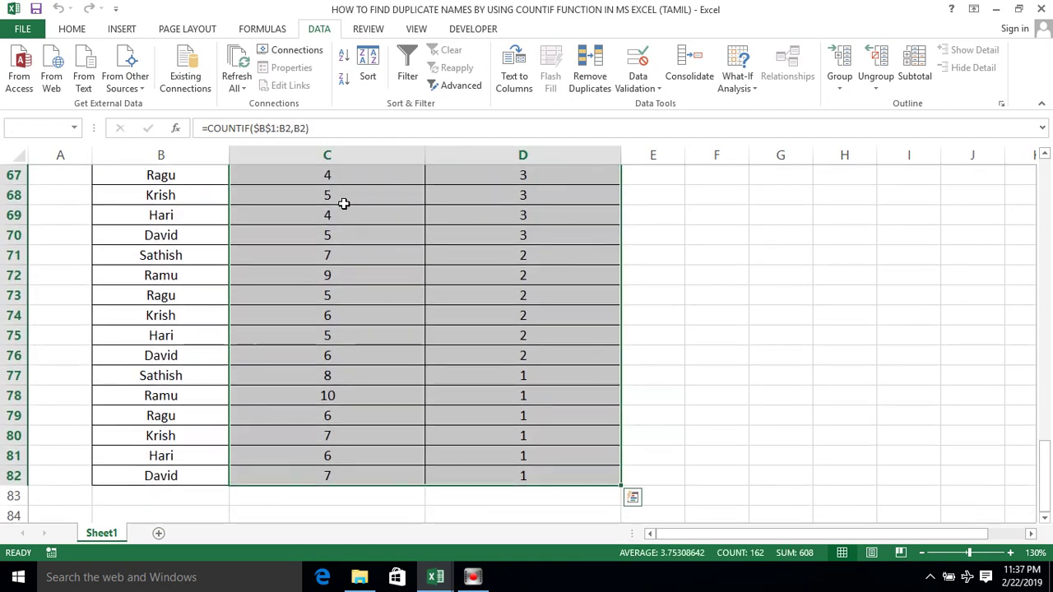
key("ctrl+q")
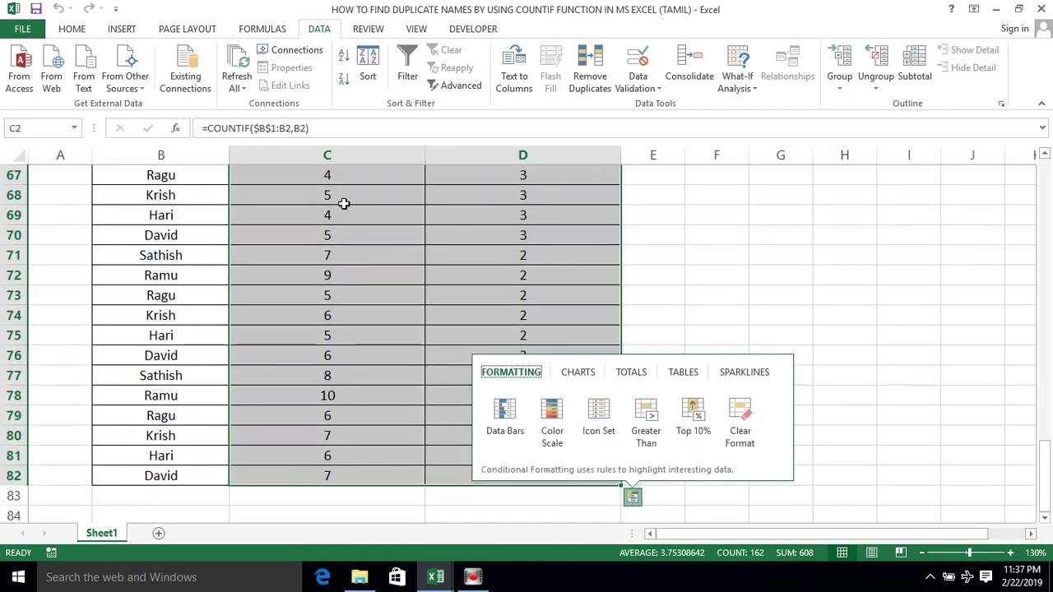
key("Escape")
Delete the counts in C2:D82 and return to cell C2.
key("Delete")
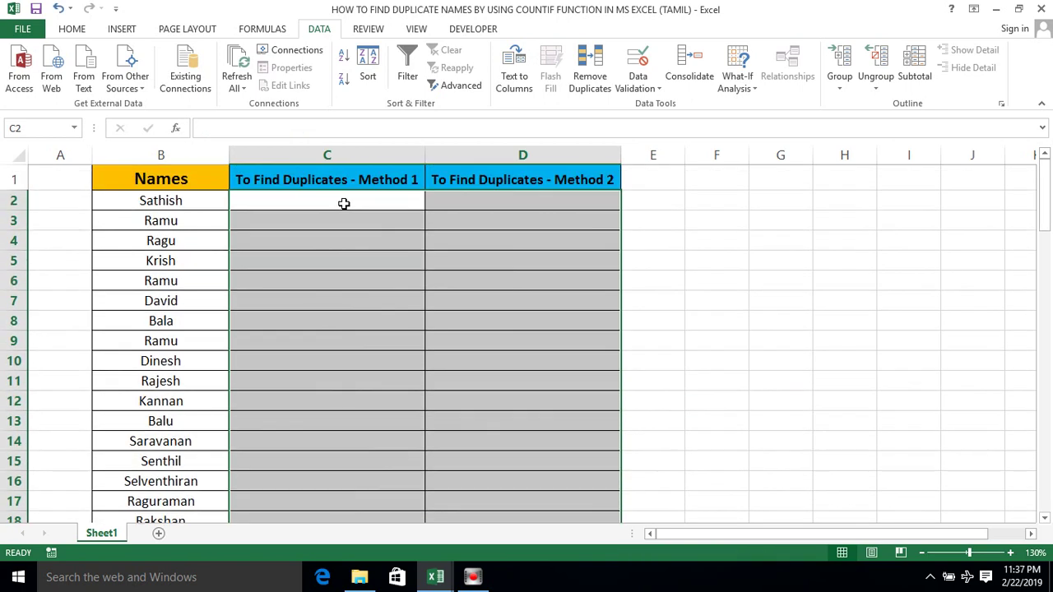
key("Up")
key("Down")
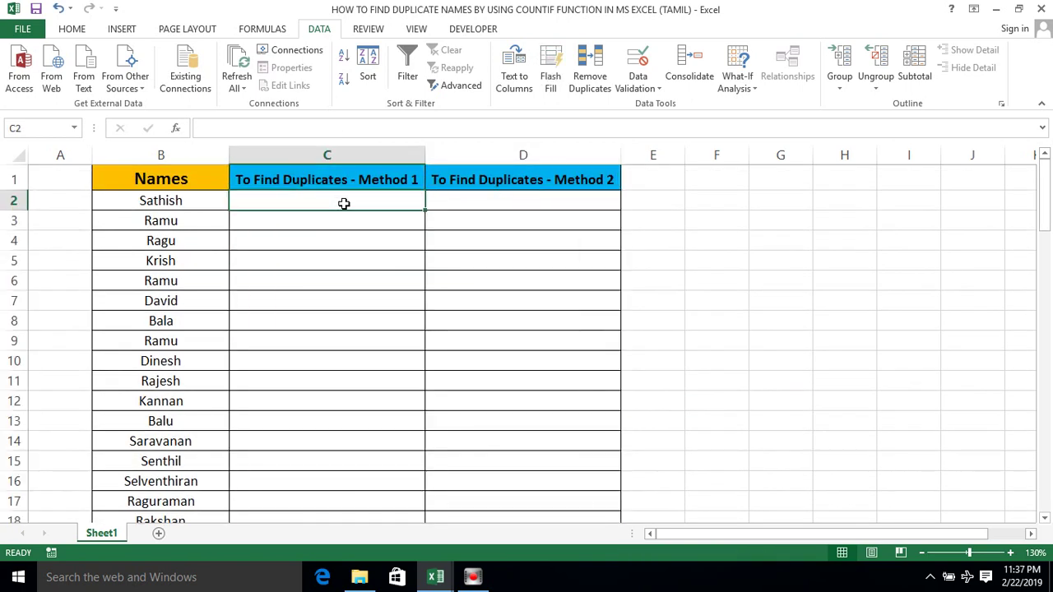
Enter =COUNTIF($B$1:B2,B2) in C2 with an absolute $B$1 anchor.
type("=")
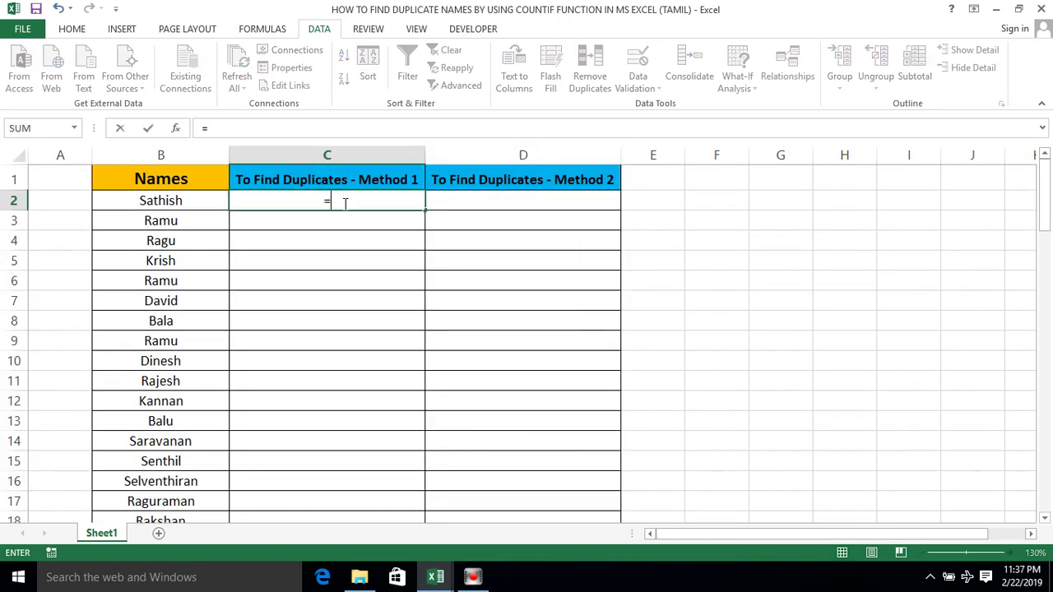
type("COUNTI")
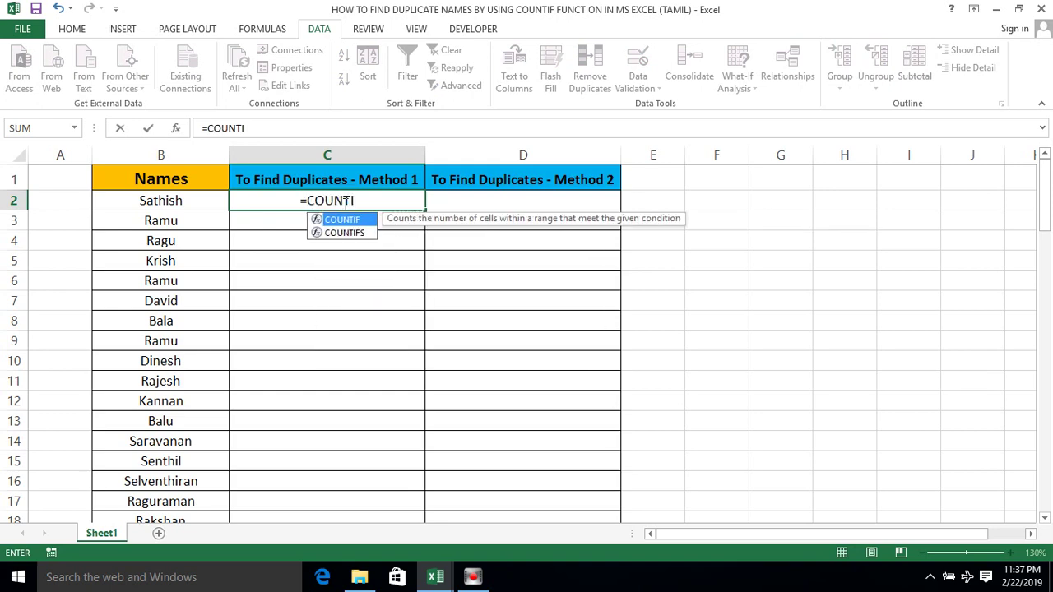
key("Tab")
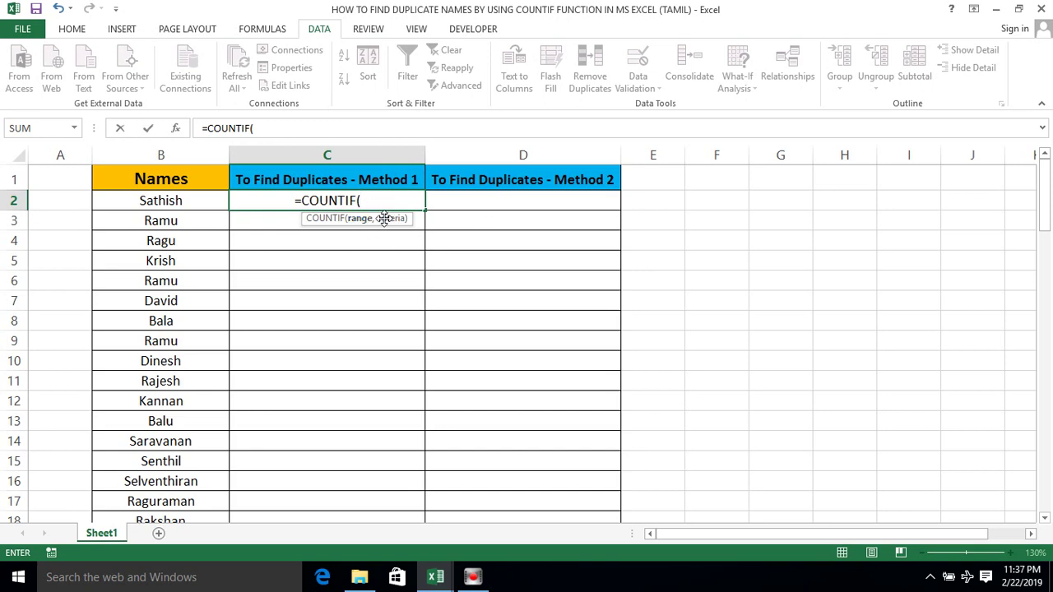
left_click(156, 174)
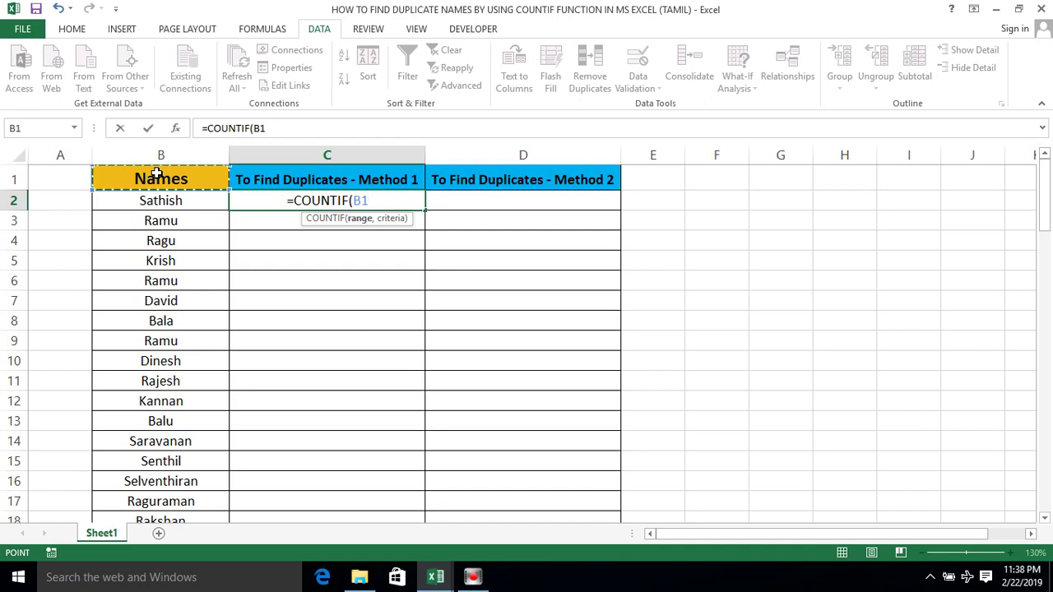
left_click_drag(156, 173, 160, 204)
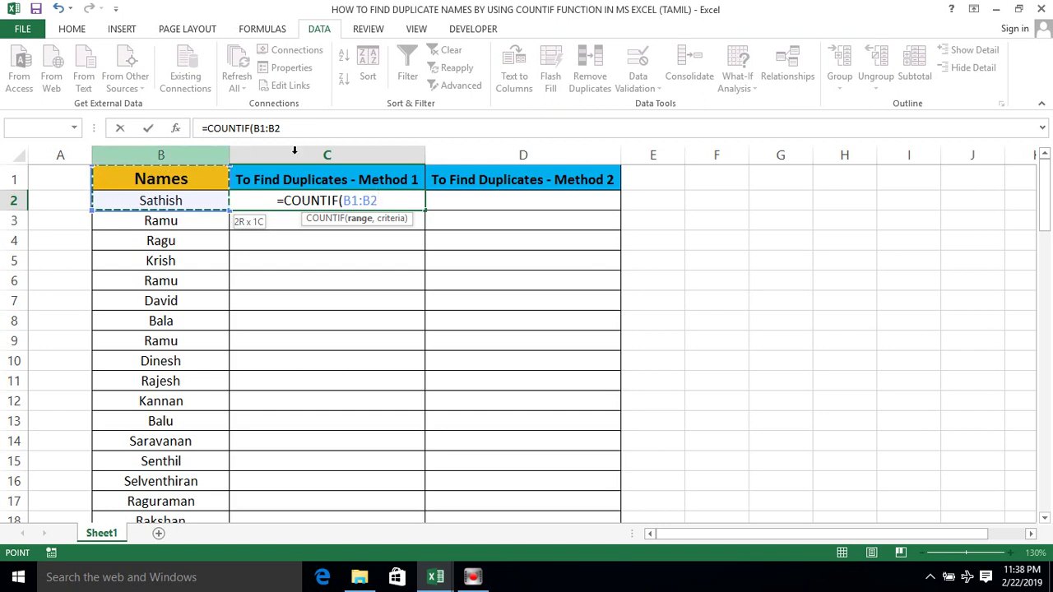
left_click(352, 201)
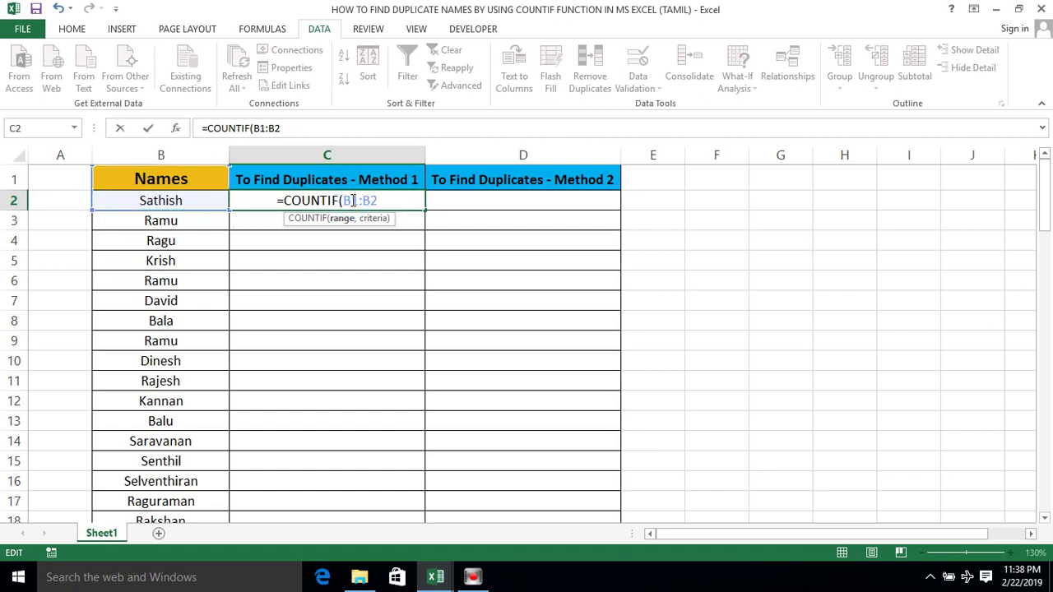
key("F4")
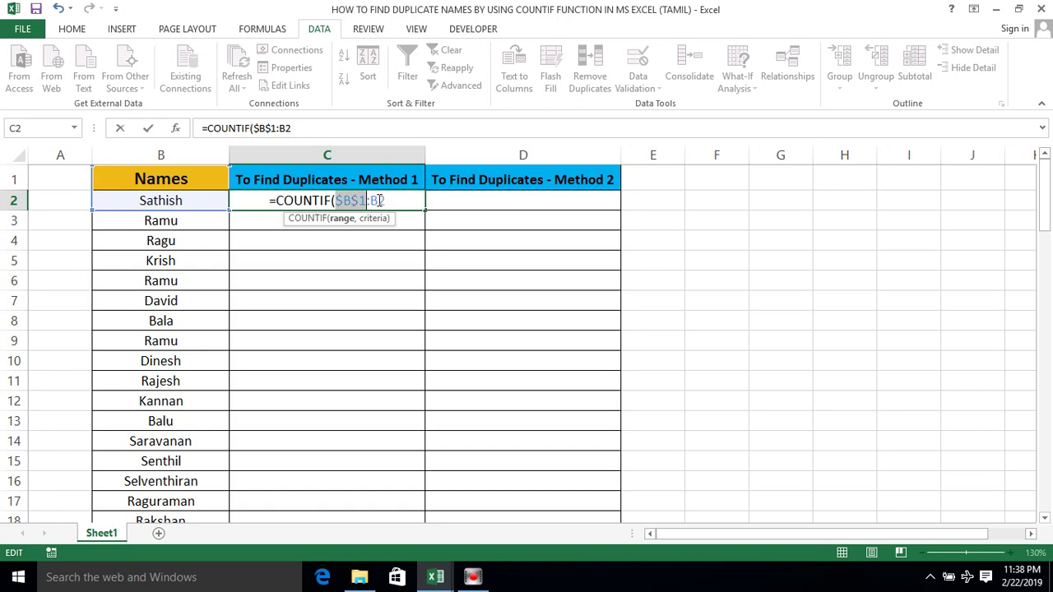
left_click(393, 201)
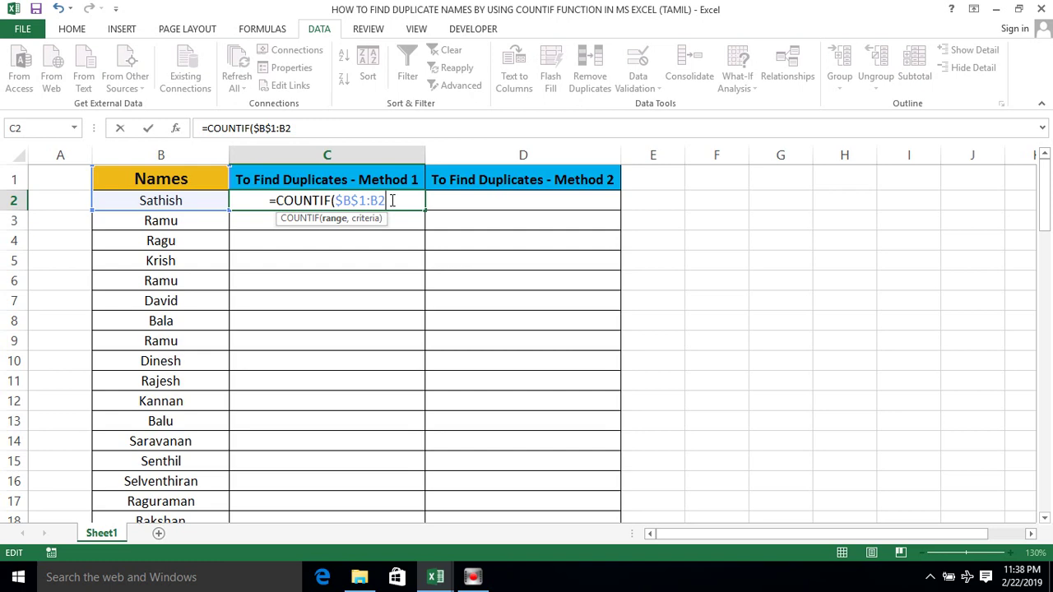
type(",")
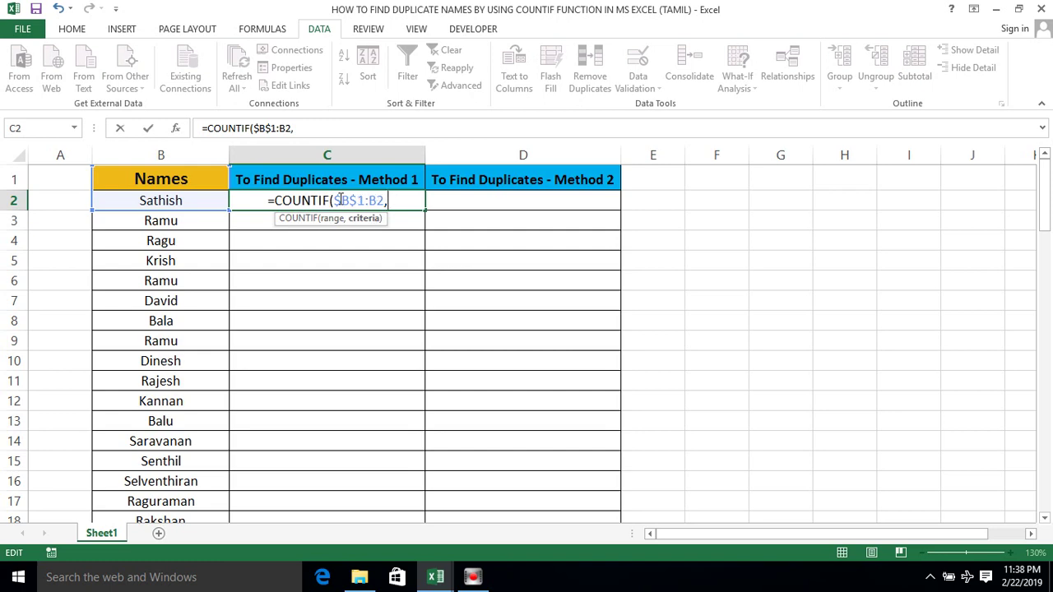
left_click(154, 199)
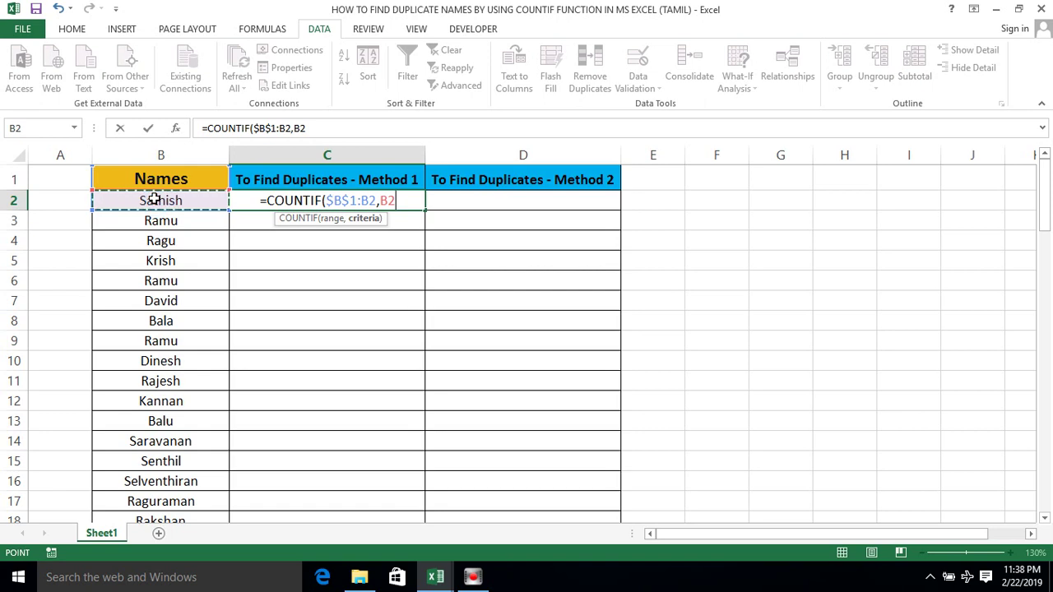
type(")")
key("Return")
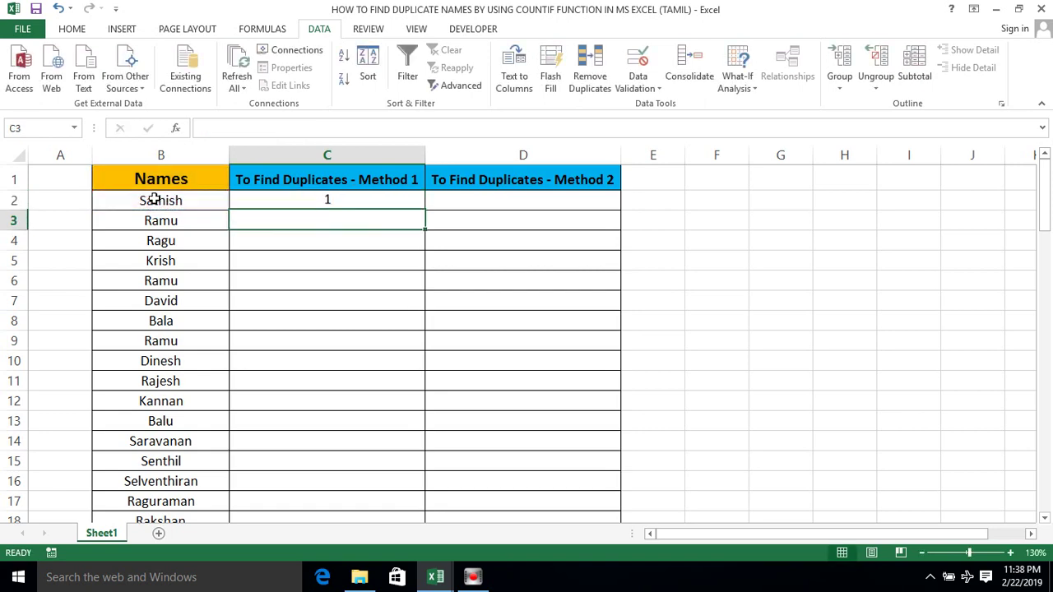
Fill the C2 formula down the whole Method 1 column.
left_click(332, 200)
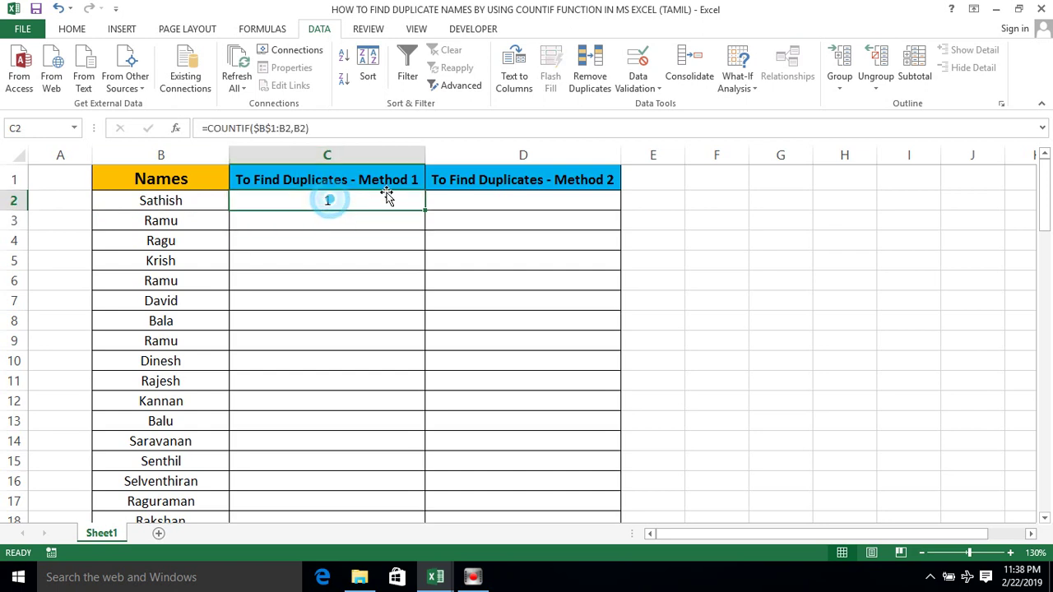
double_click(425, 211)
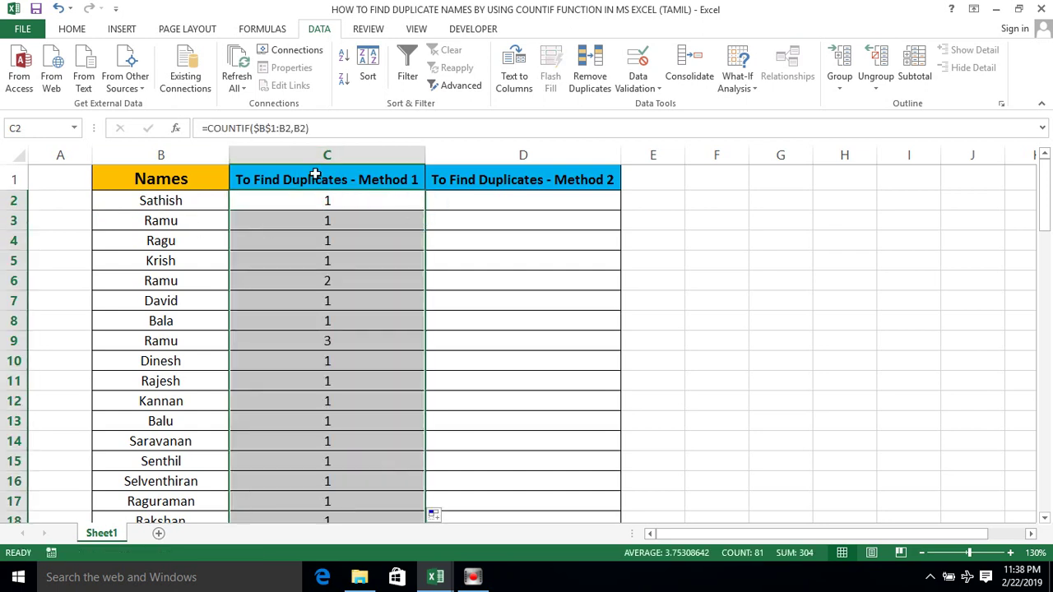
left_click(233, 178)
Turn on filtering for the table headers with Alt+A+T.
key("Right")
key("Left")
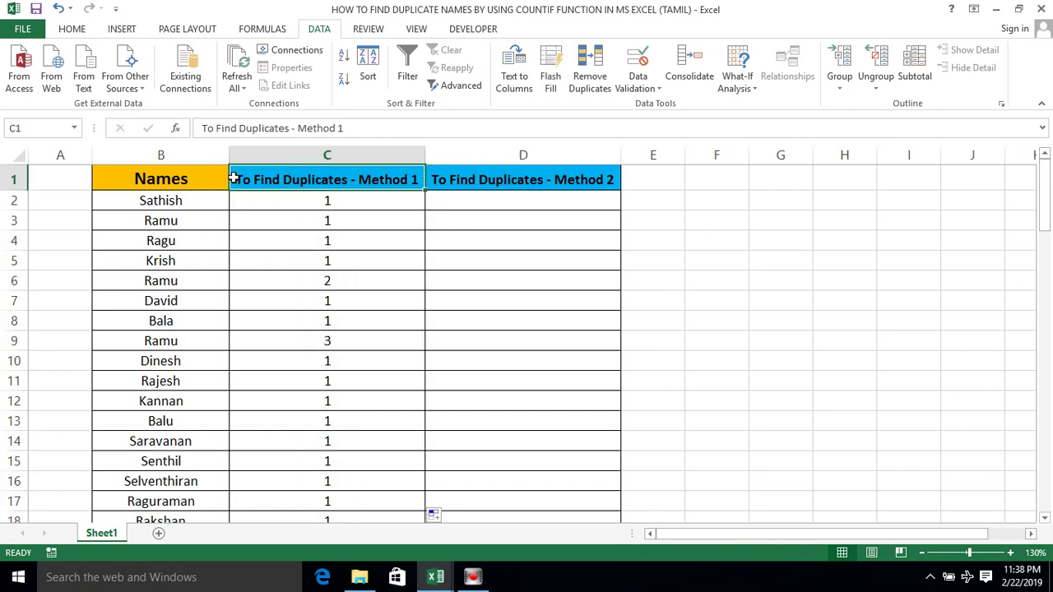
key("alt")
key("a")
key("t")
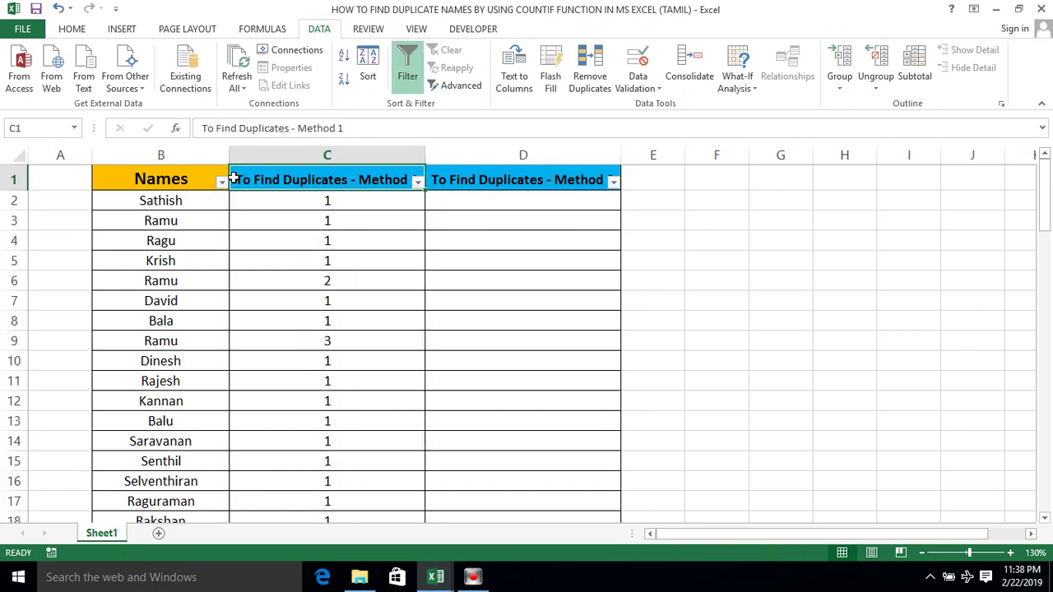
key("Left")
key("Right")
key("Right")
key("Left")
Filter the Method 1 column to show only rows with count 1.
key("alt+Down")
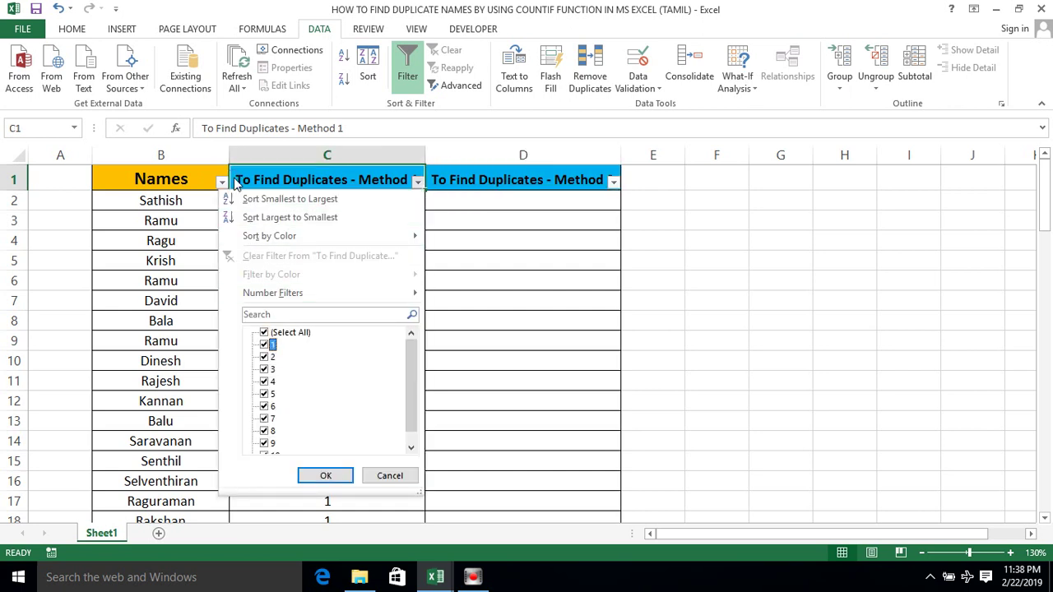
key("Up")
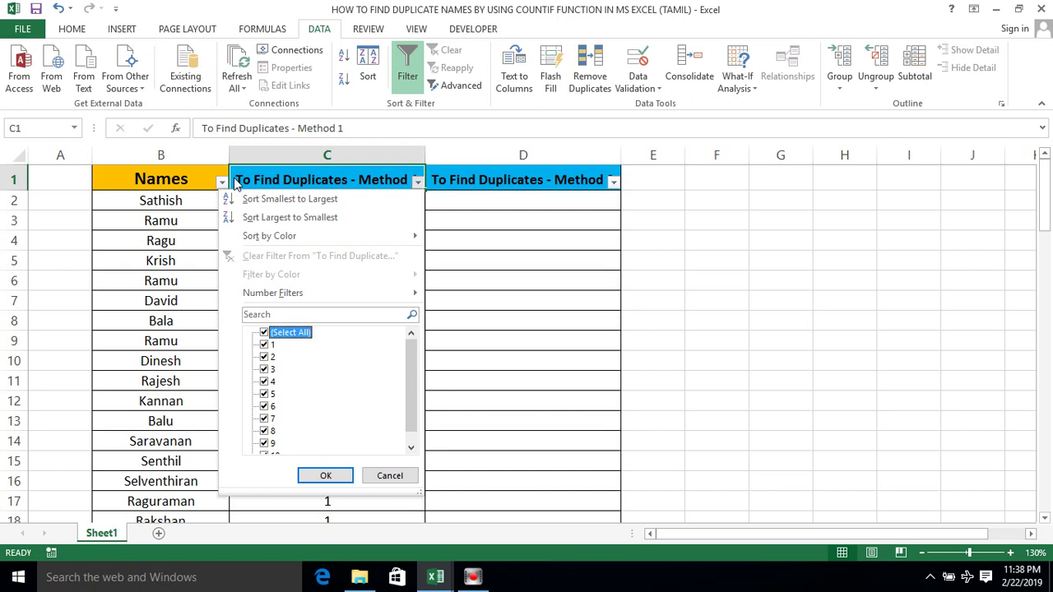
key("Escape")
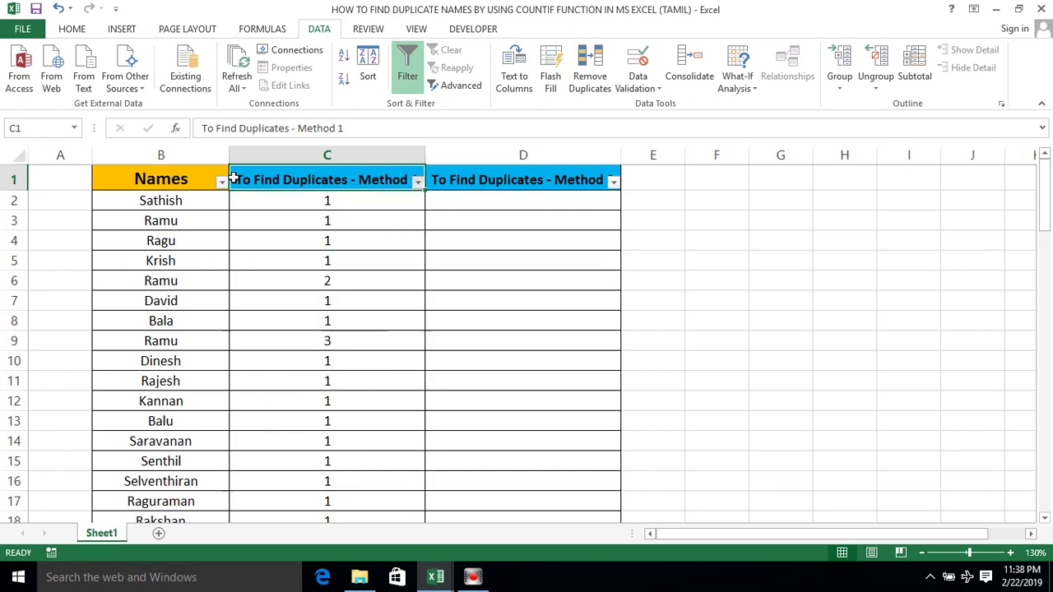
key("alt+Down")
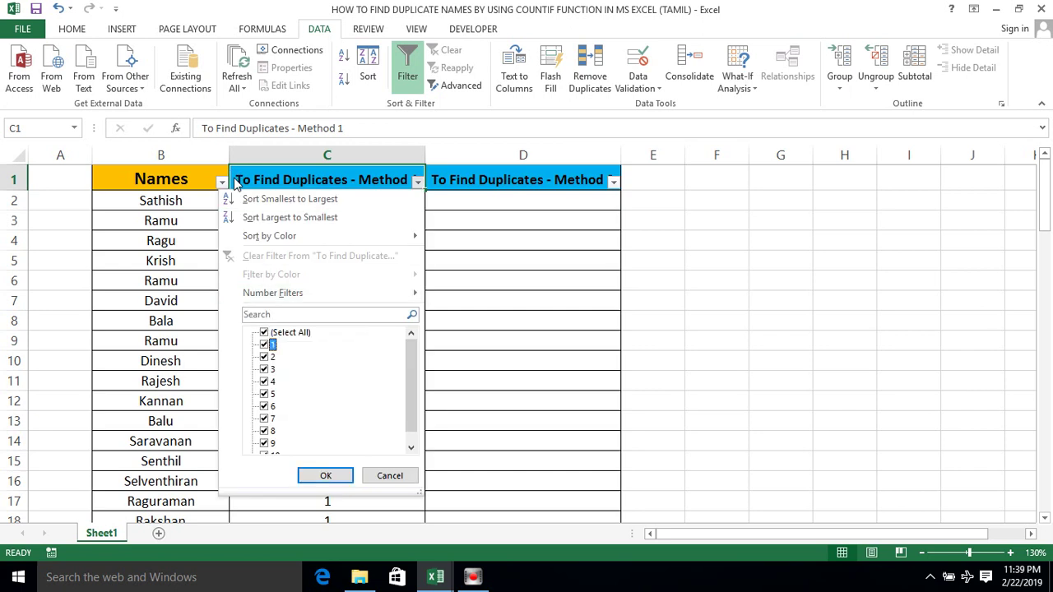
key("Escape")
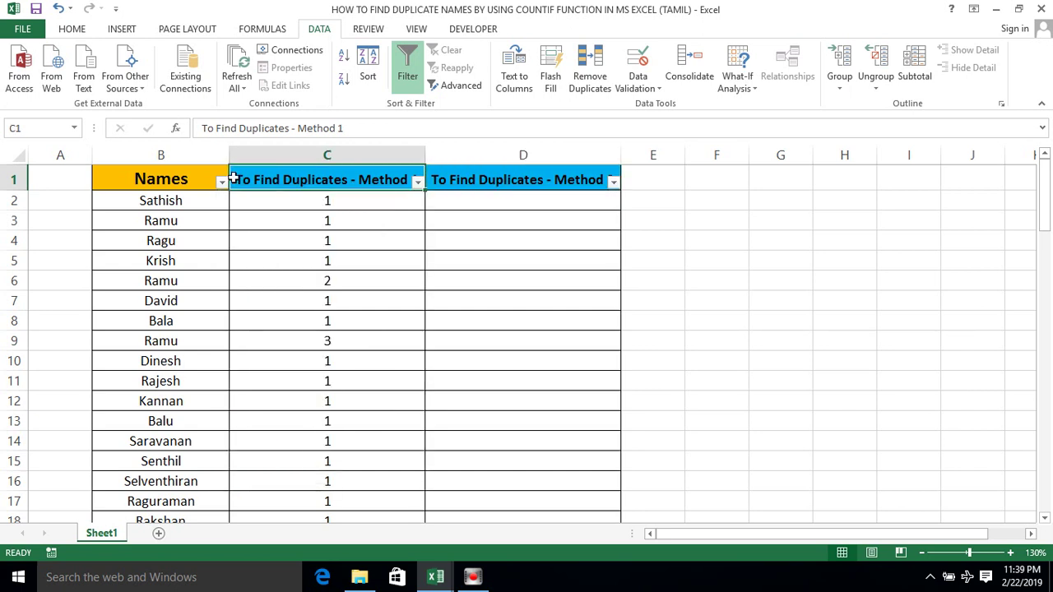
key("alt+Down")
key("Up")
key("space")
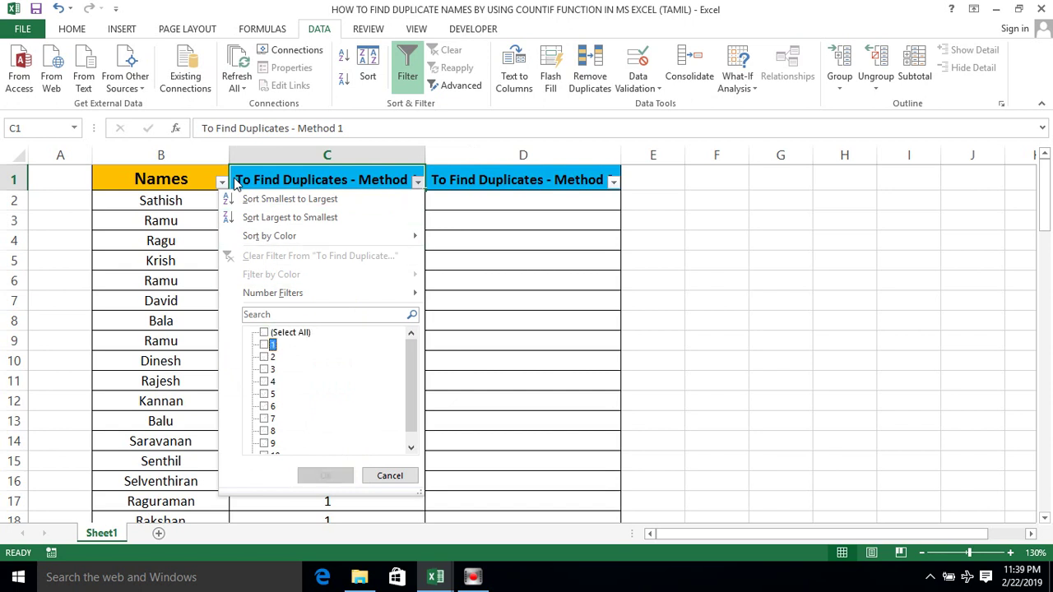
key("Down")
key("space")
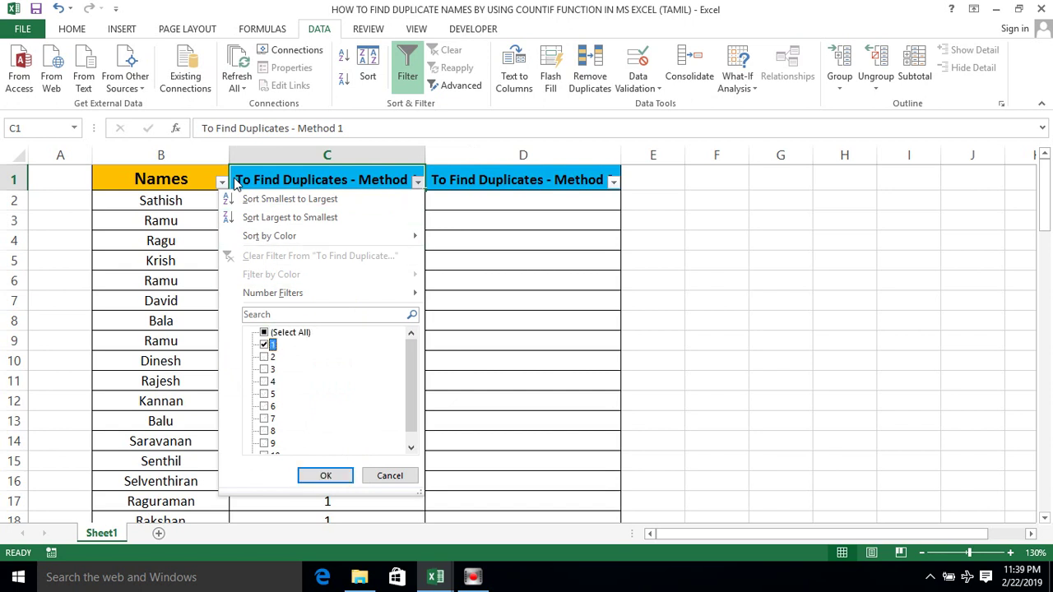
key("Return")
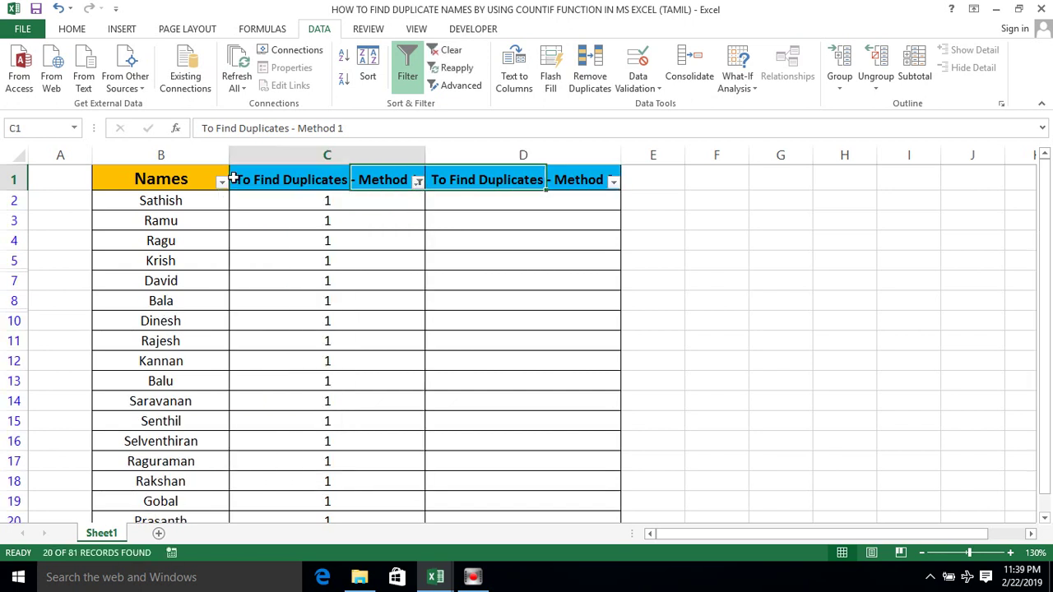
Select the visible count-1 names in column B, starting from Sathish.
key("Left")
key("Right")
key("Down")
key("Left")
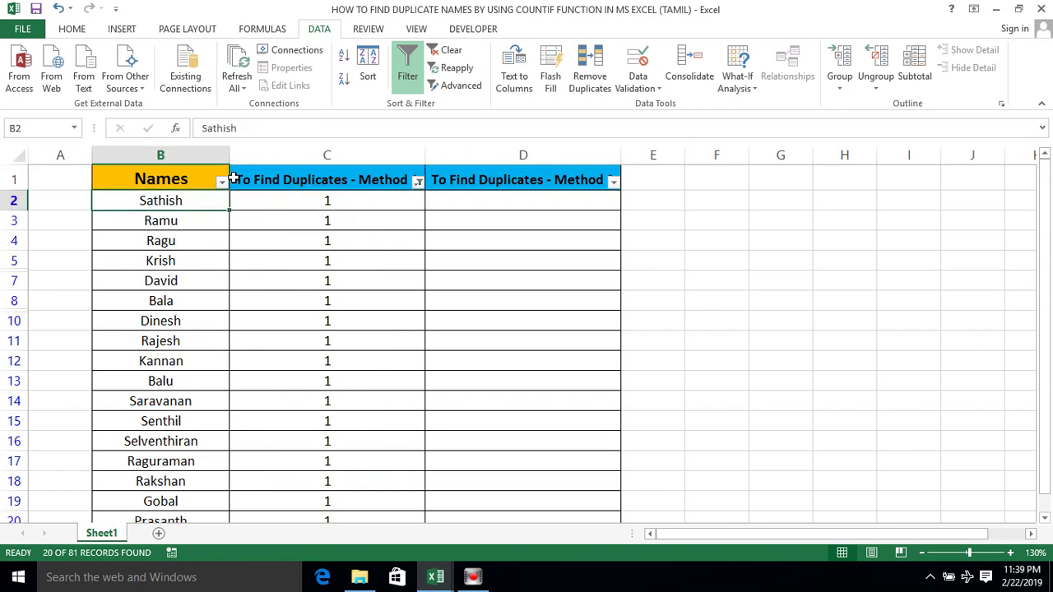
key("ctrl+shift+Down")
key("ctrl+Up")
key("Right")
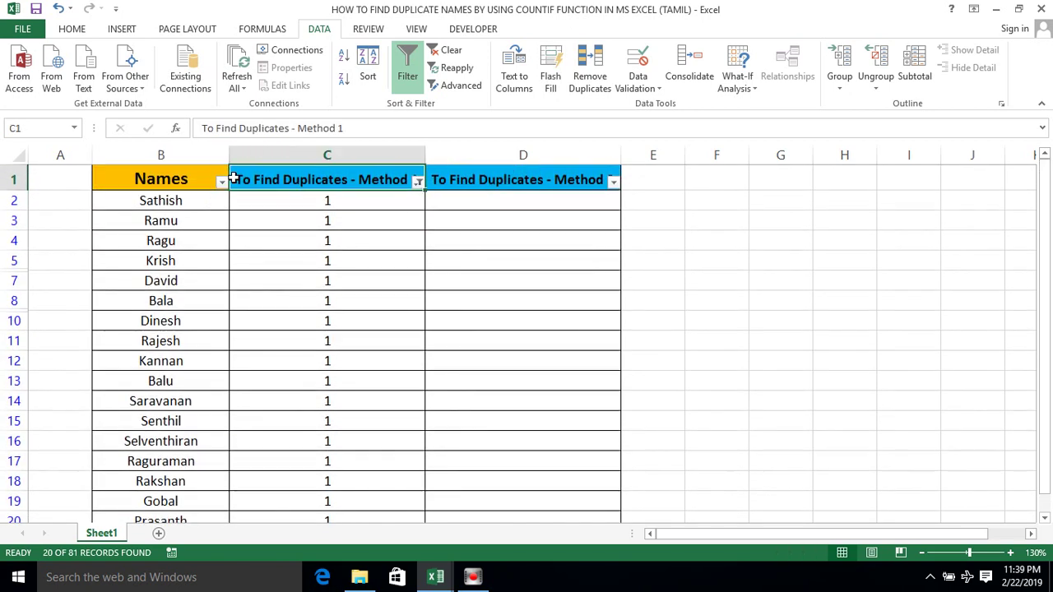
key("alt+Down")
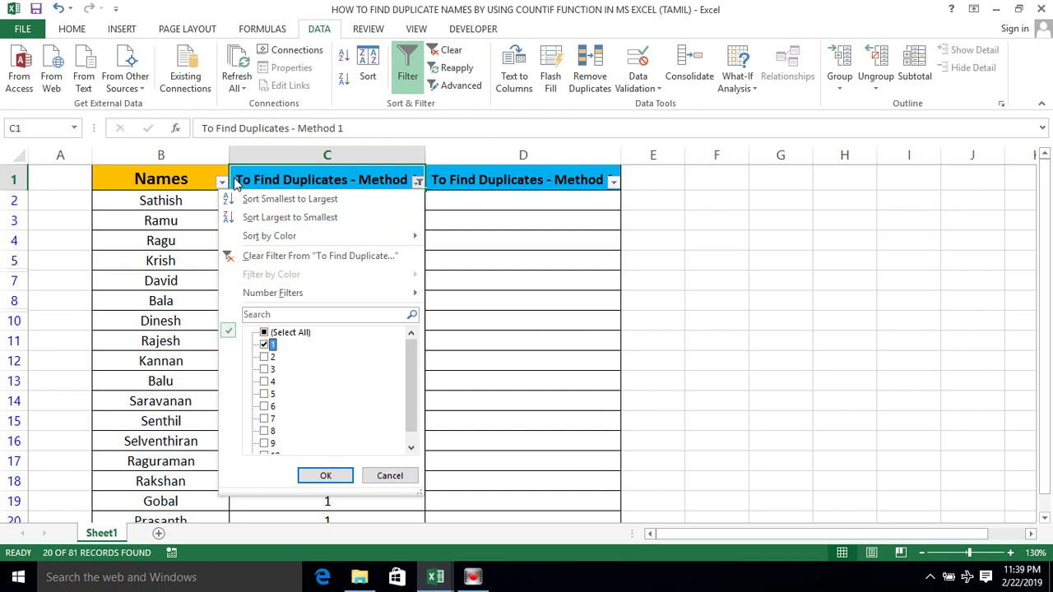
Change the Method 1 filter to hide names counted once, leaving the 61 repeats.
key("space")
key("Up")
key("space")
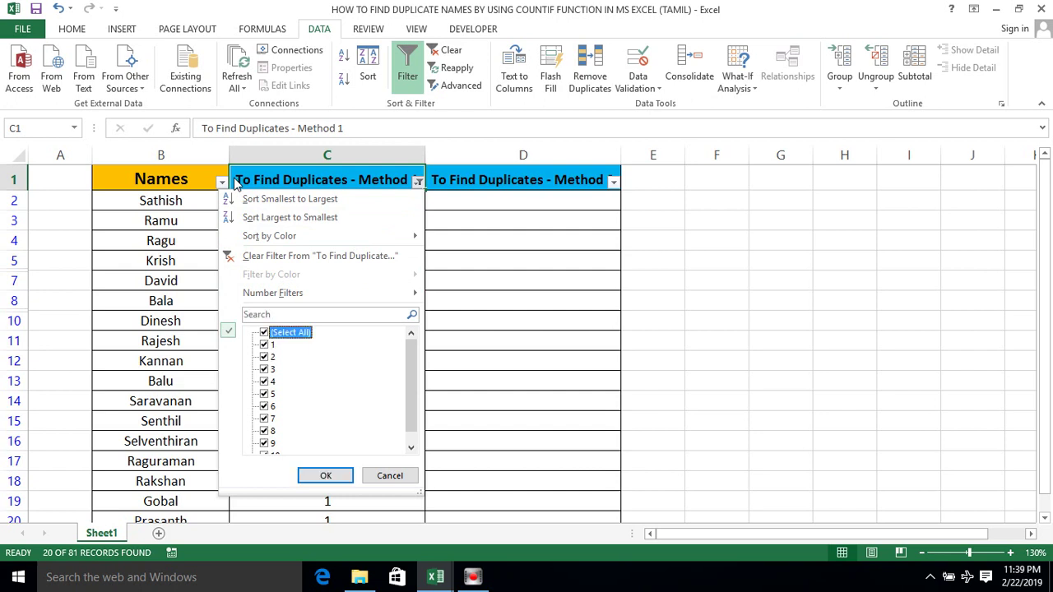
key("Down")
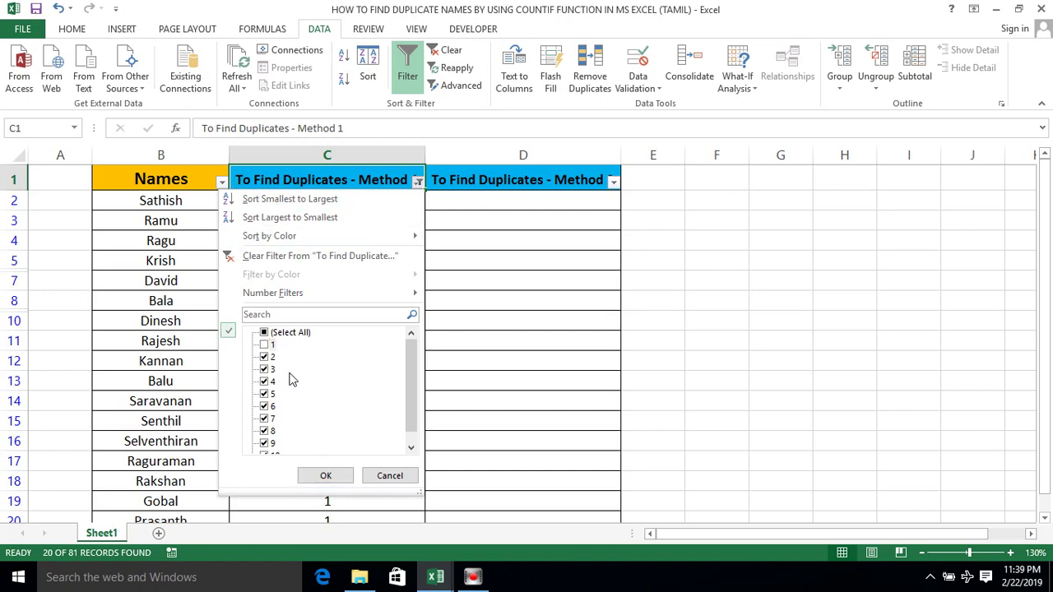
left_click(328, 474)
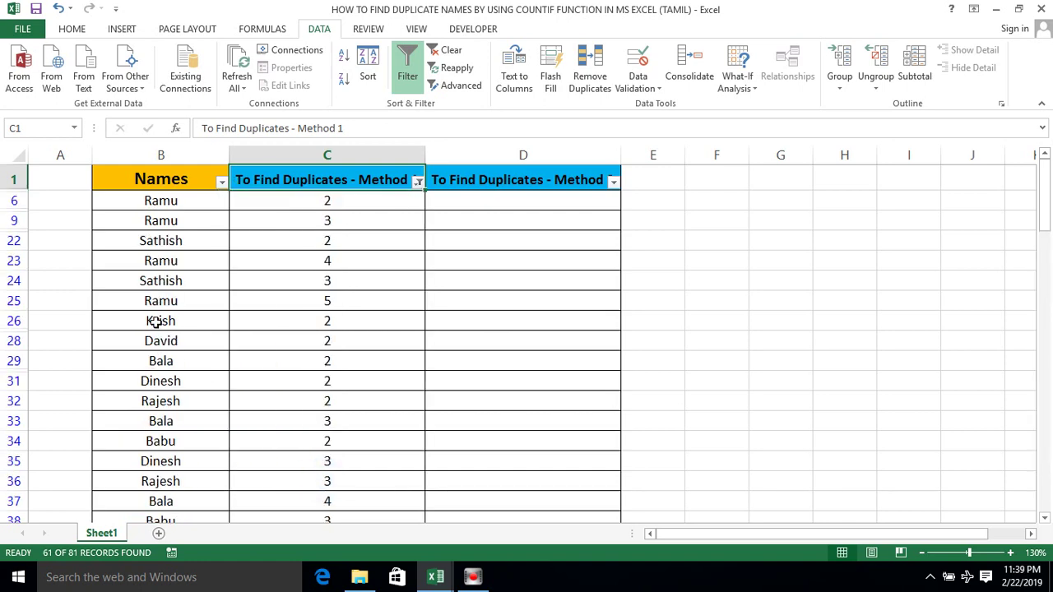
Select the visible duplicate names starting from Ramu.
left_click(169, 206)
key("ctrl+shift+Down")
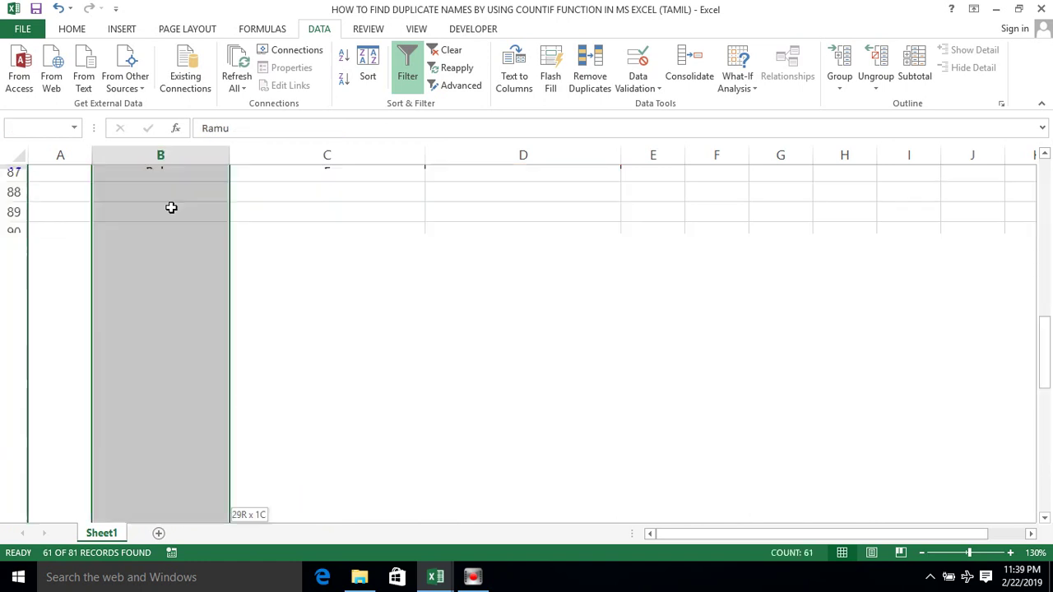
key("ctrl+Up")
key("Right")
key("Left")
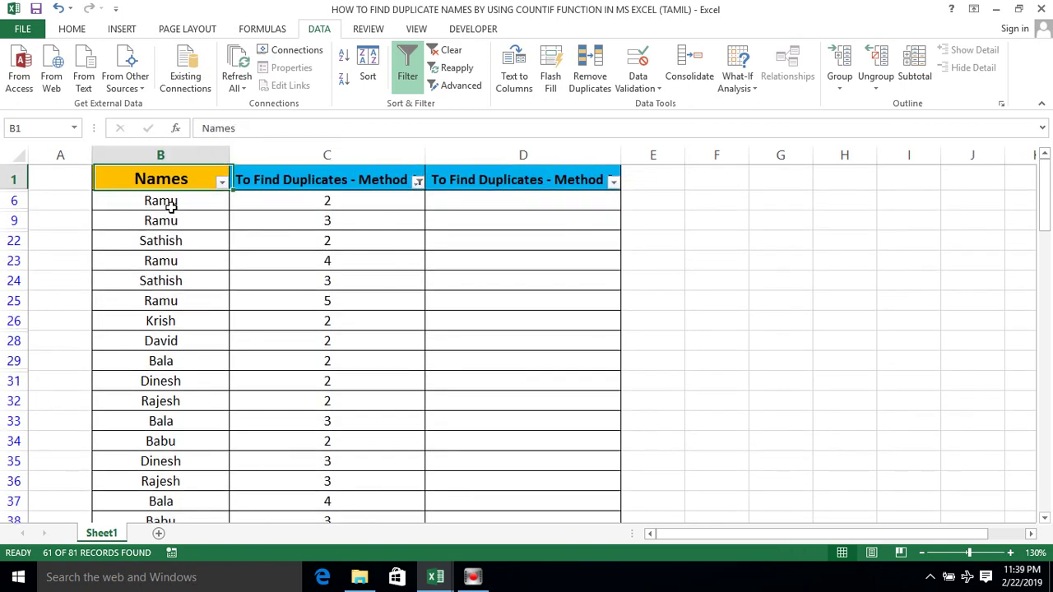
Turn filtering off so all 81 rows show again.
key("Right")
key("alt+a")
key("t")
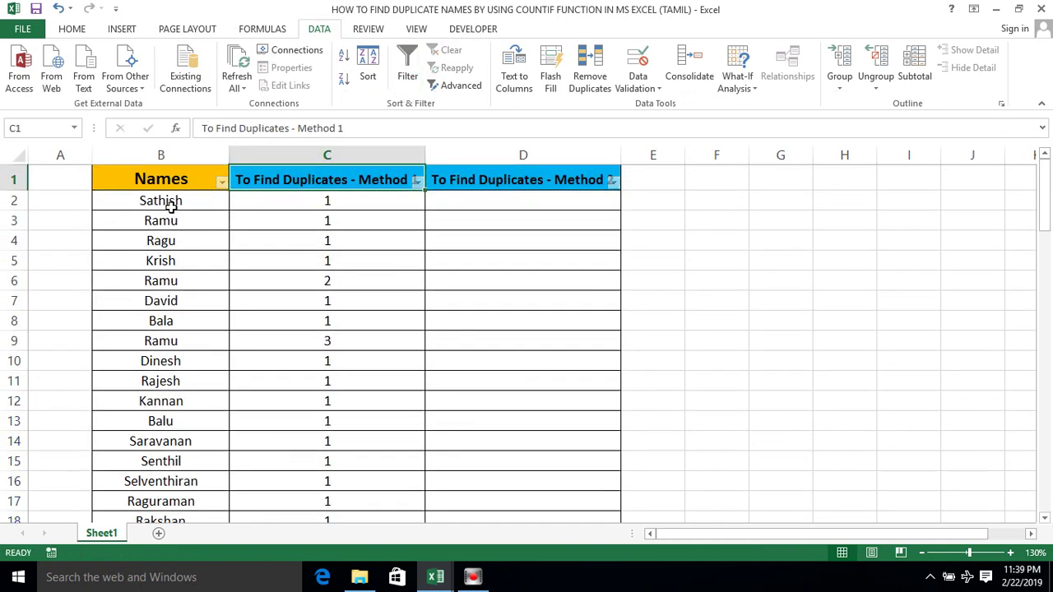
key("Left")
key("Right")
key("Right")
key("Left")
key("Right")
key("Left")
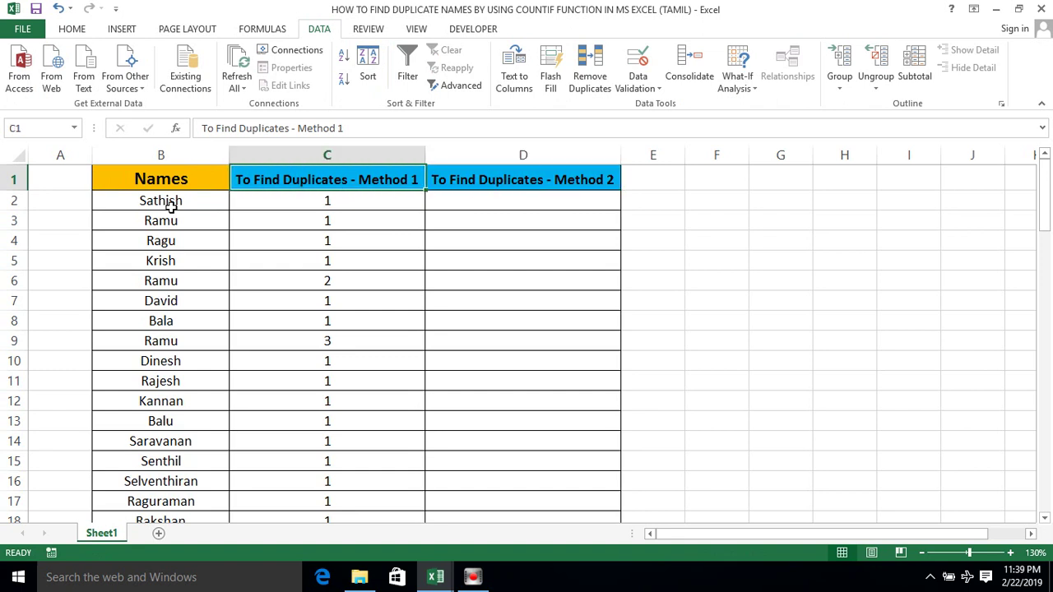
key("Right")
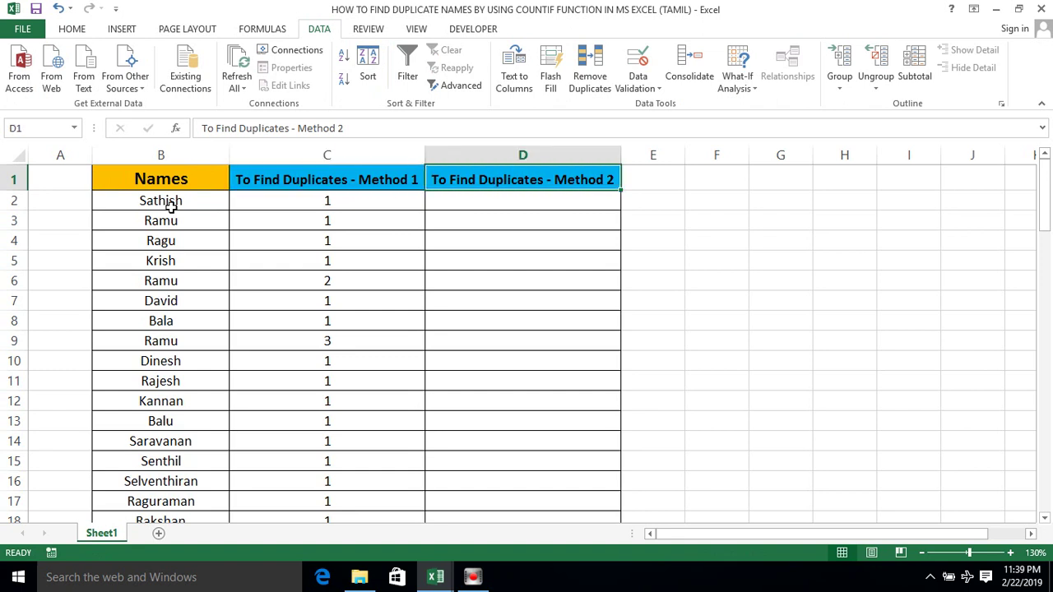
In D2, start a COUNTIF formula with the range B1:B82.
key("Down")
key("Up")
key("Down")
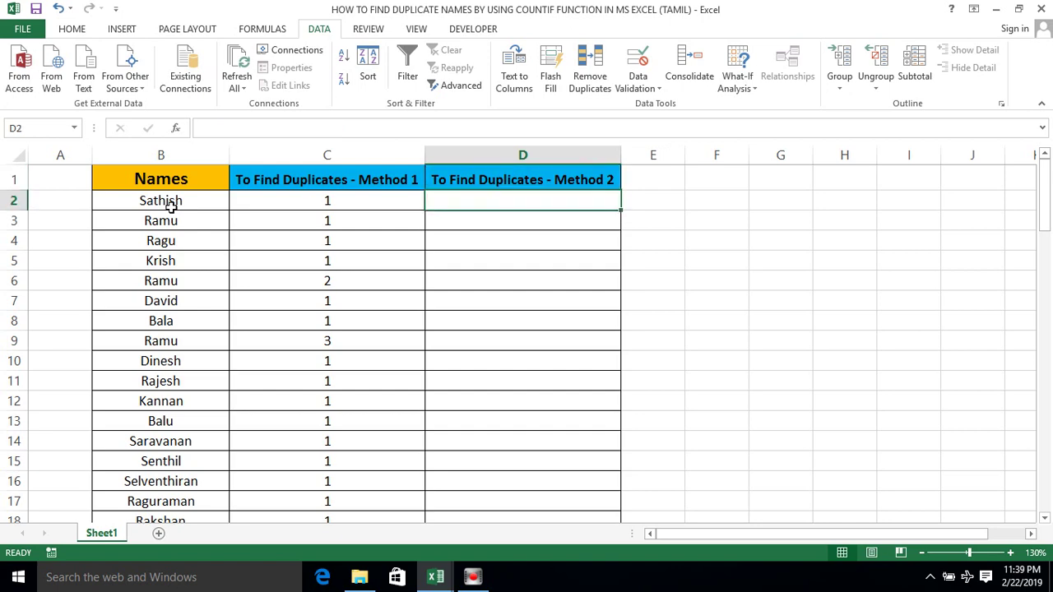
type("=C")
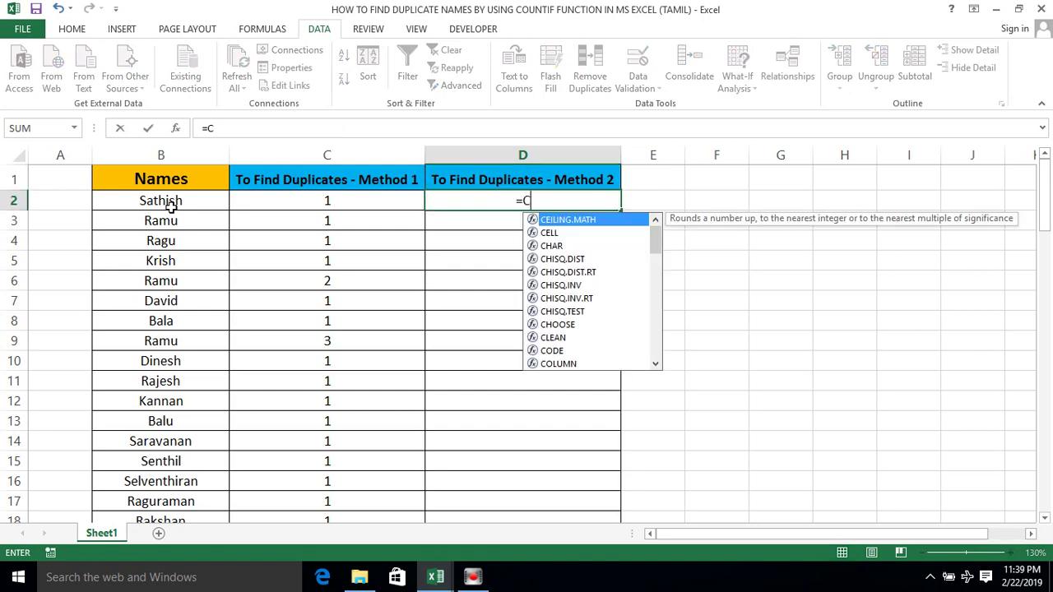
type("OUNIT")
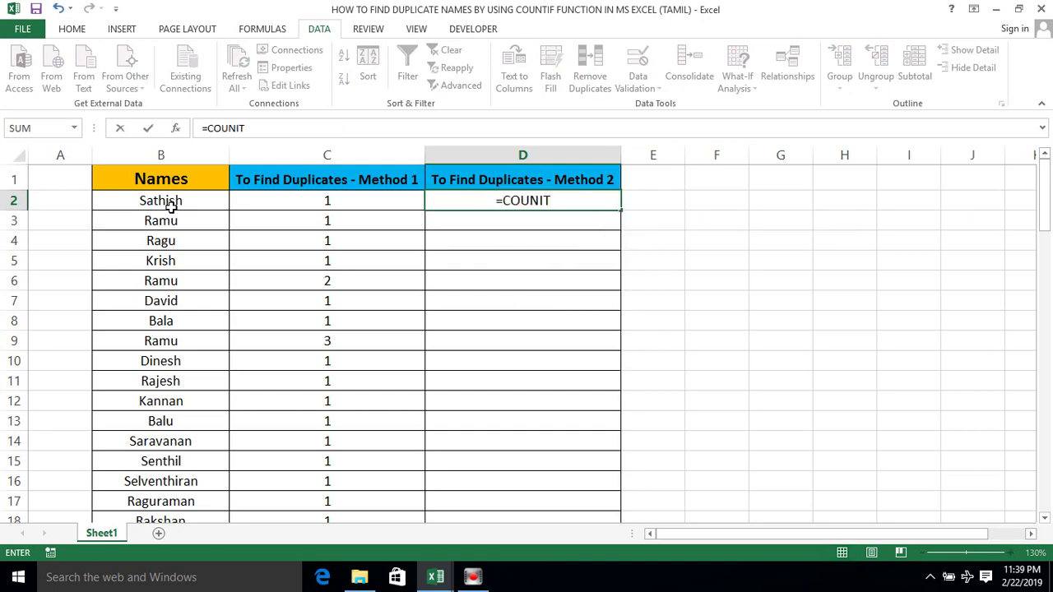
key("BackSpace")
key("BackSpace")
type("TIF")
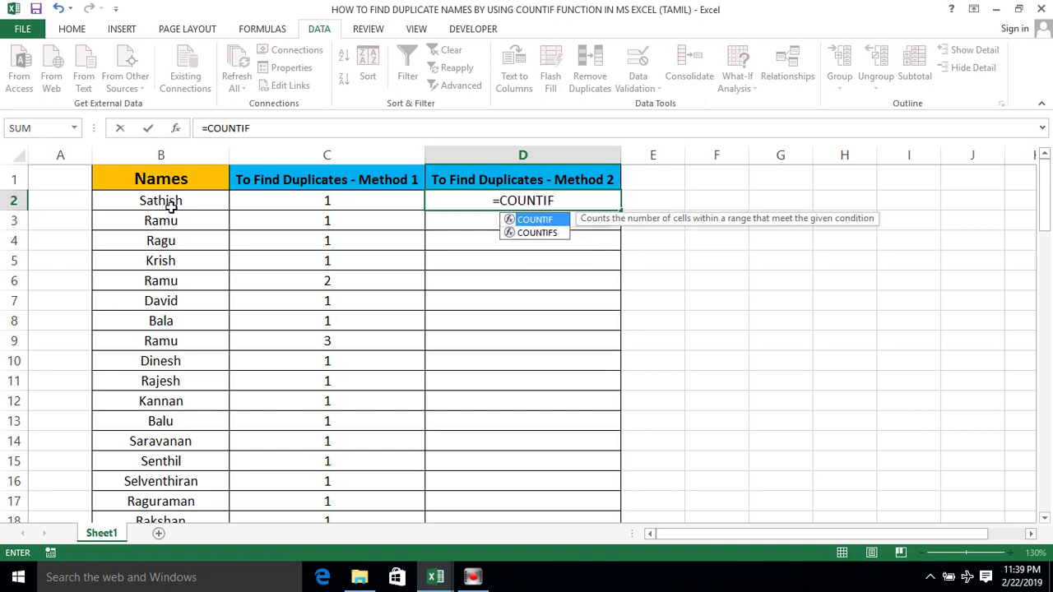
type("(")
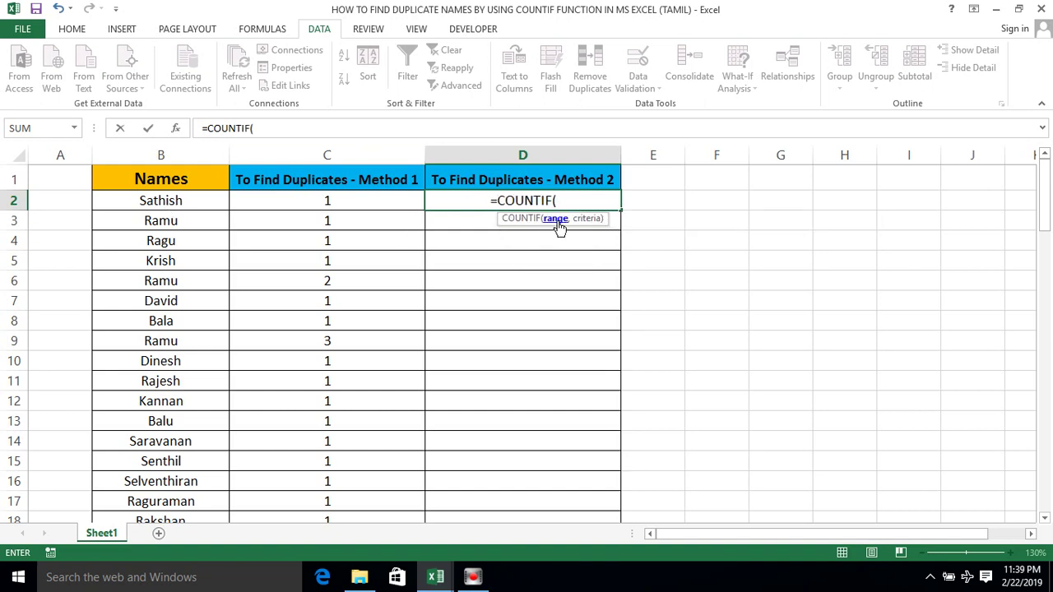
left_click(169, 182)
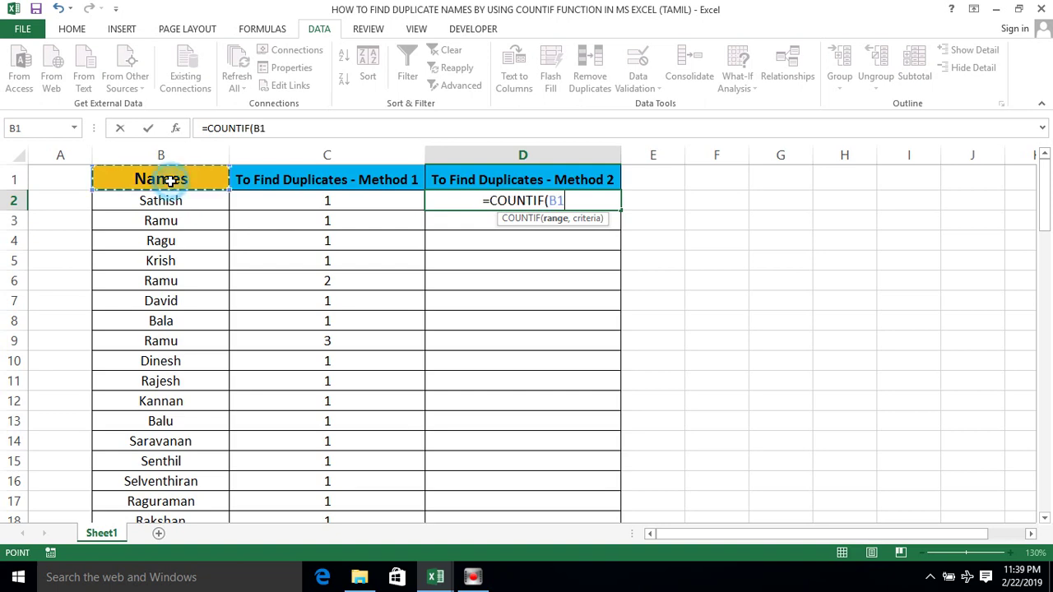
key("shift+Down")
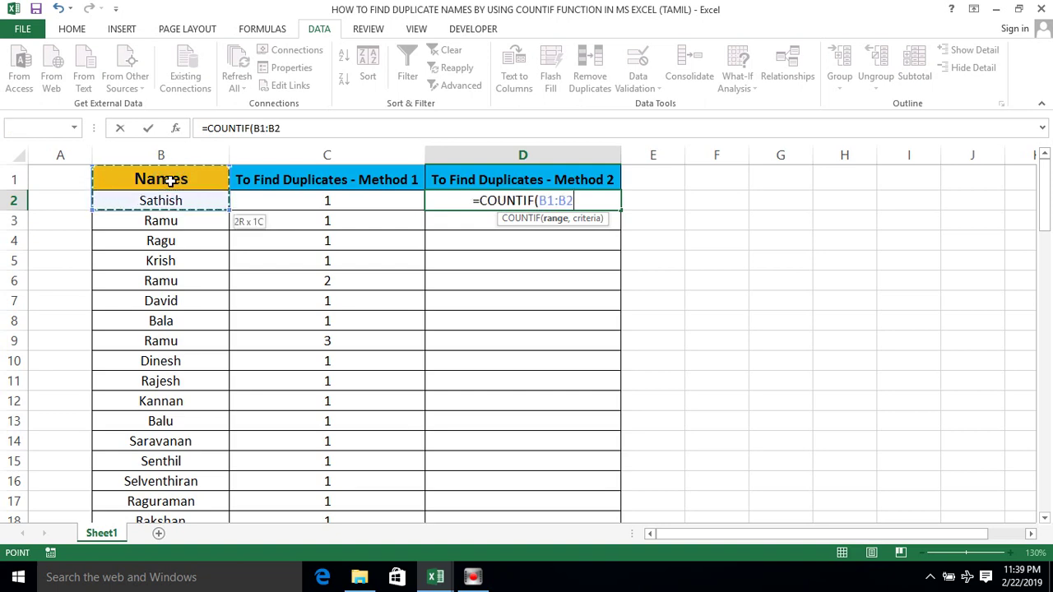
left_click_drag(169, 182, 169, 182)
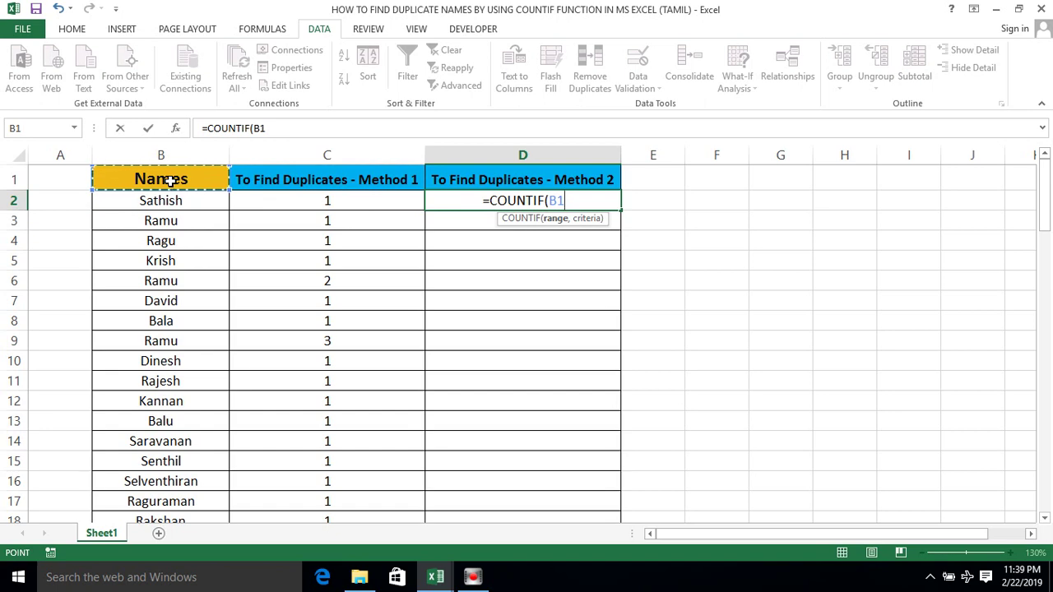
key("ctrl+shift+Down")
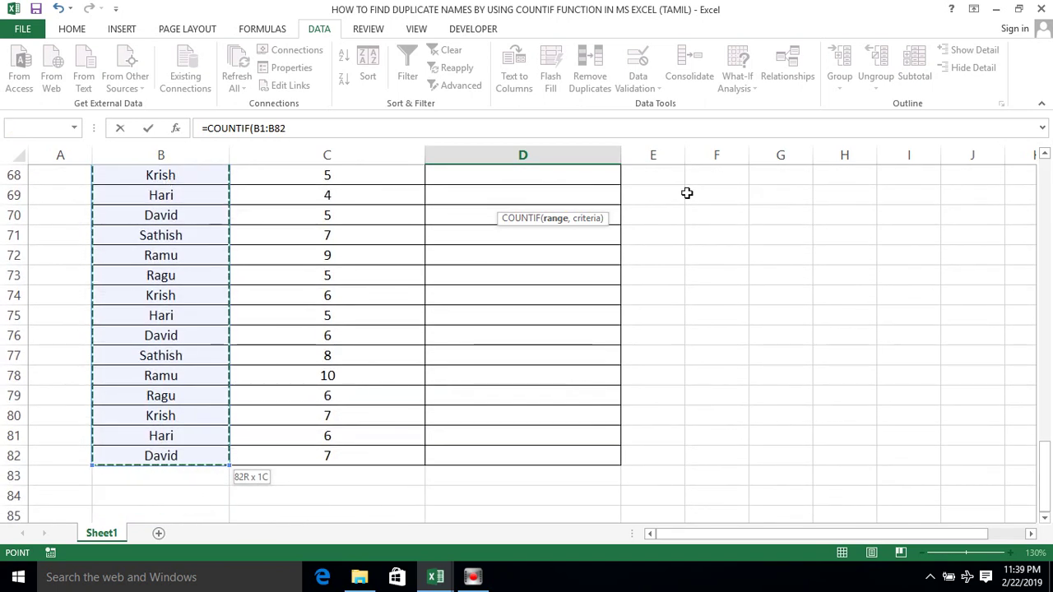
Switch the range to the whole column and complete =COUNTIF(B:B,B2), giving 8.
left_click_drag(1043, 460, 1049, 174)
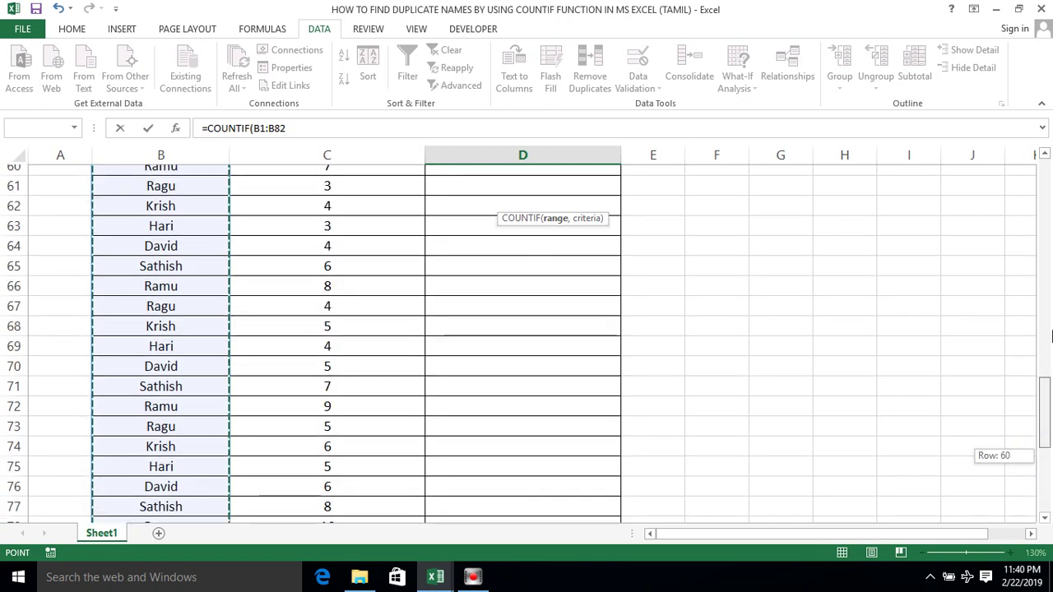
type(",")
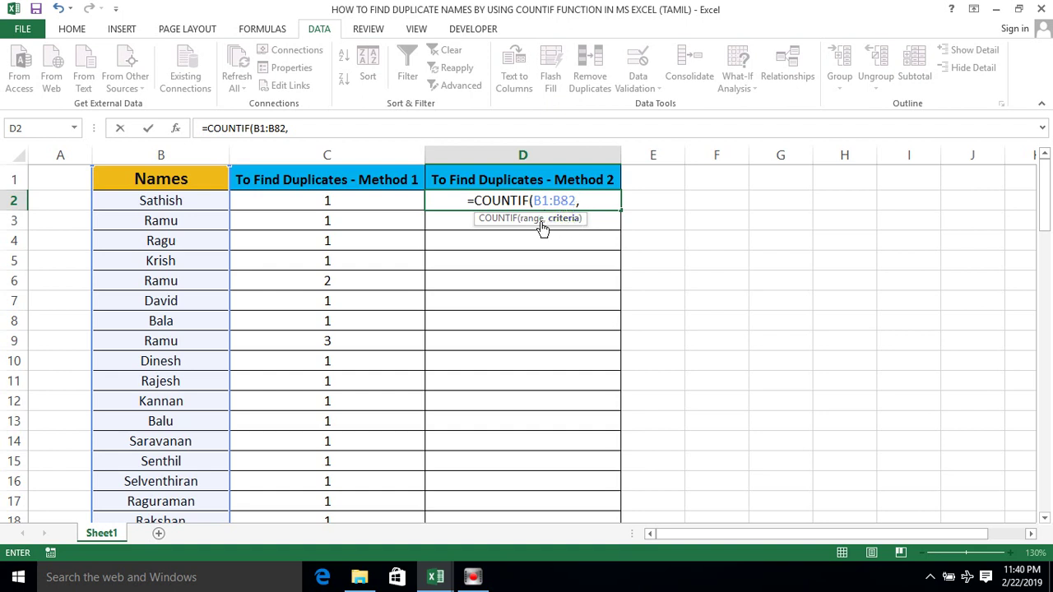
left_click(160, 154)
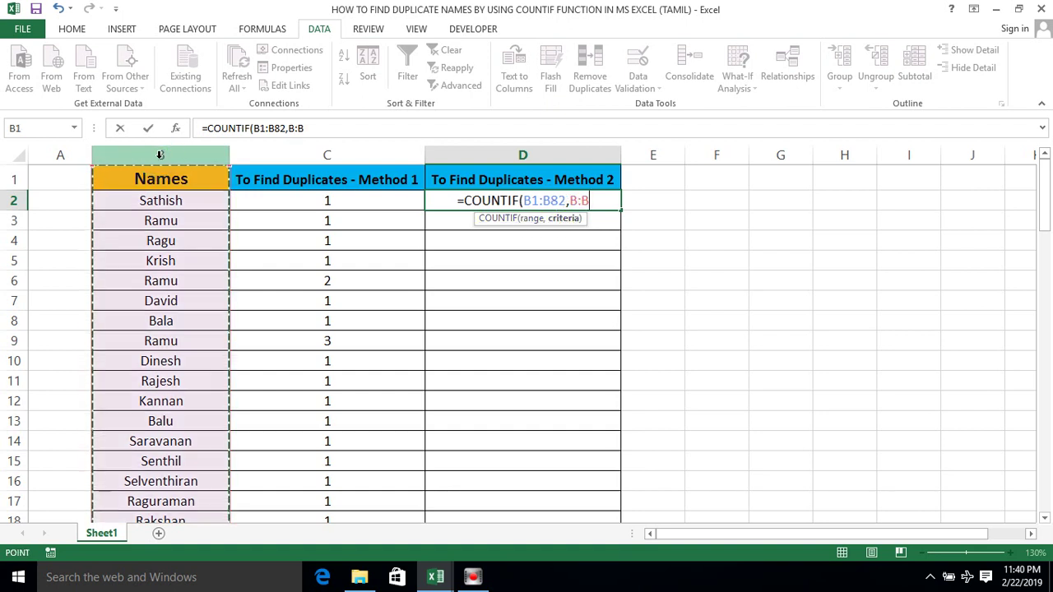
key("BackSpace")
key("BackSpace")
key("BackSpace")
key("BackSpace")
key("BackSpace")
key("BackSpace")
key("BackSpace")
key("BackSpace")
key("BackSpace")
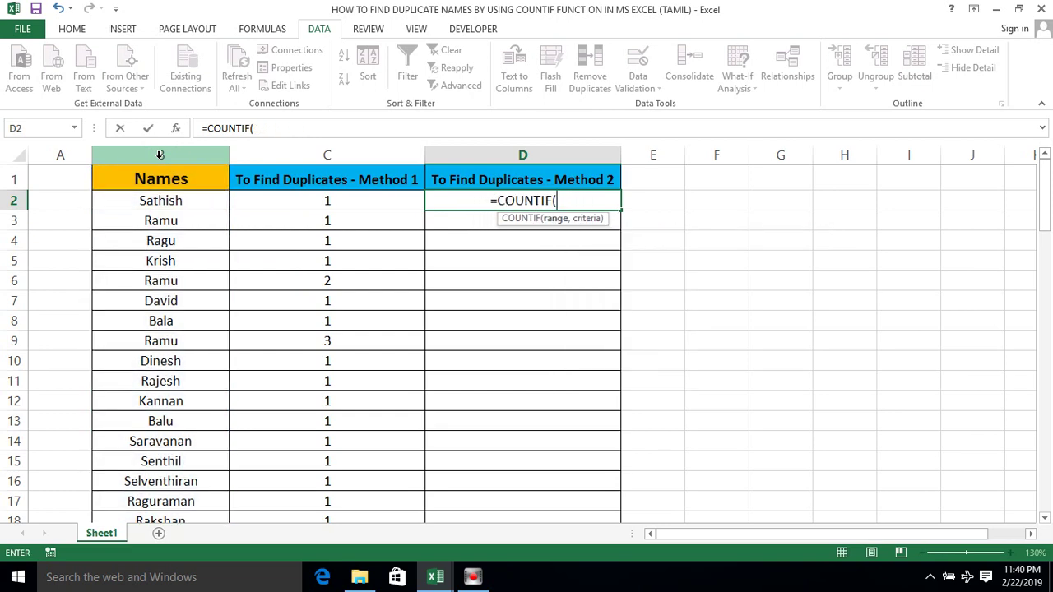
left_click(143, 150)
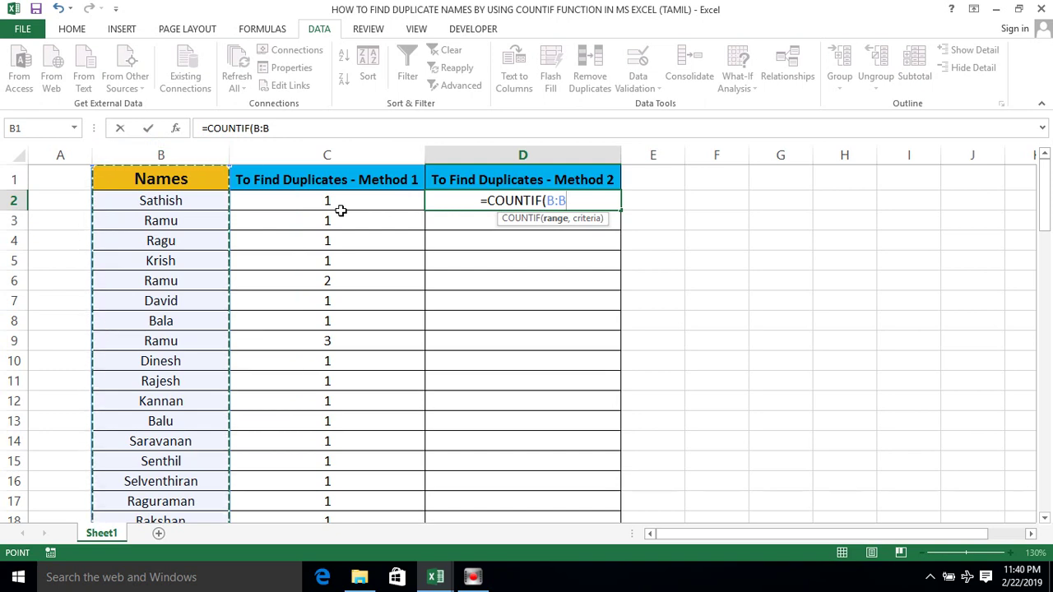
type(",")
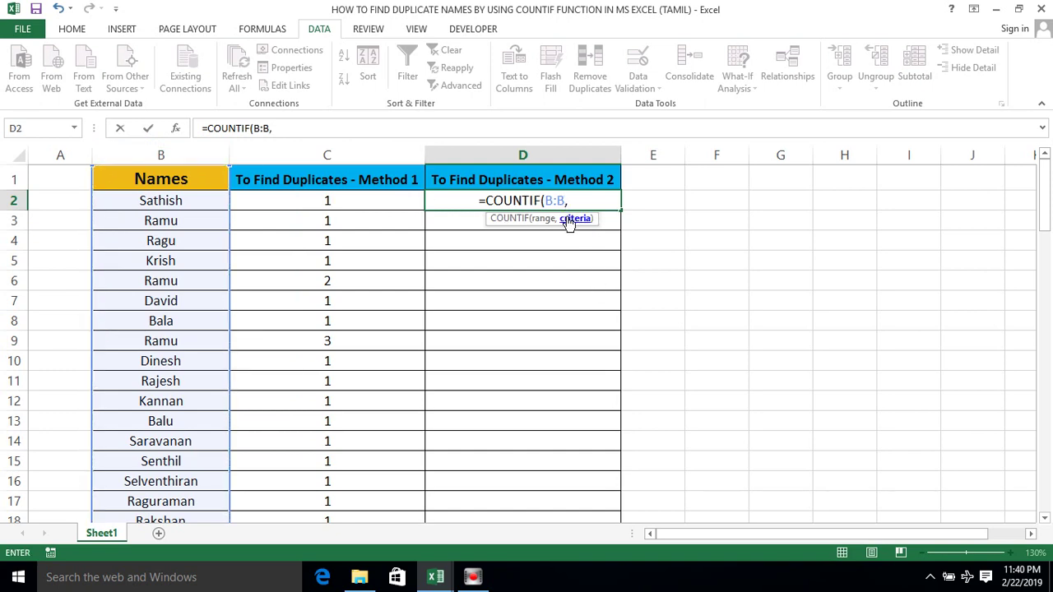
left_click(176, 203)
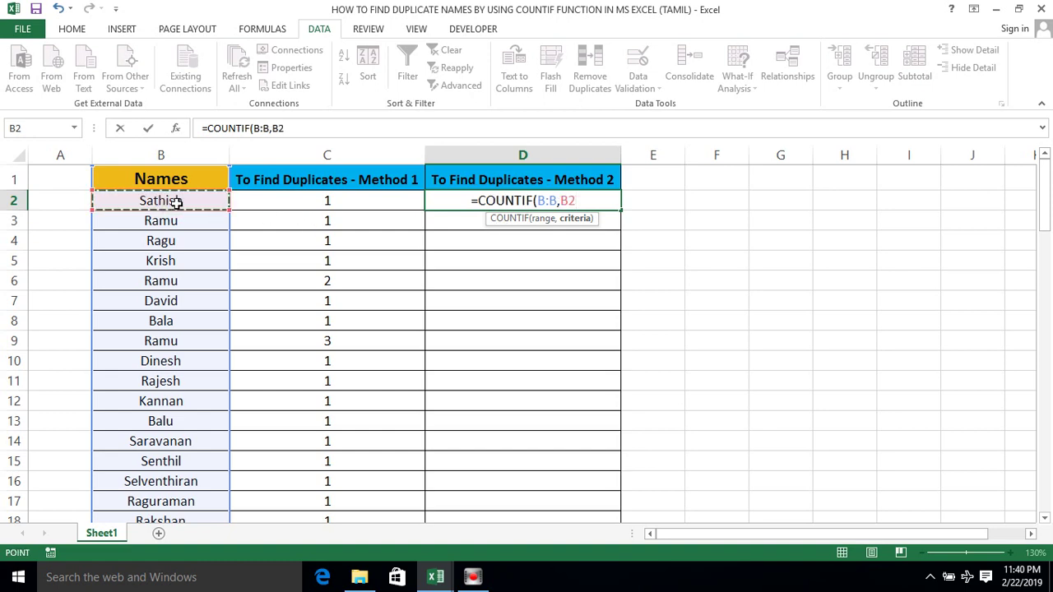
type(")")
key("Return")
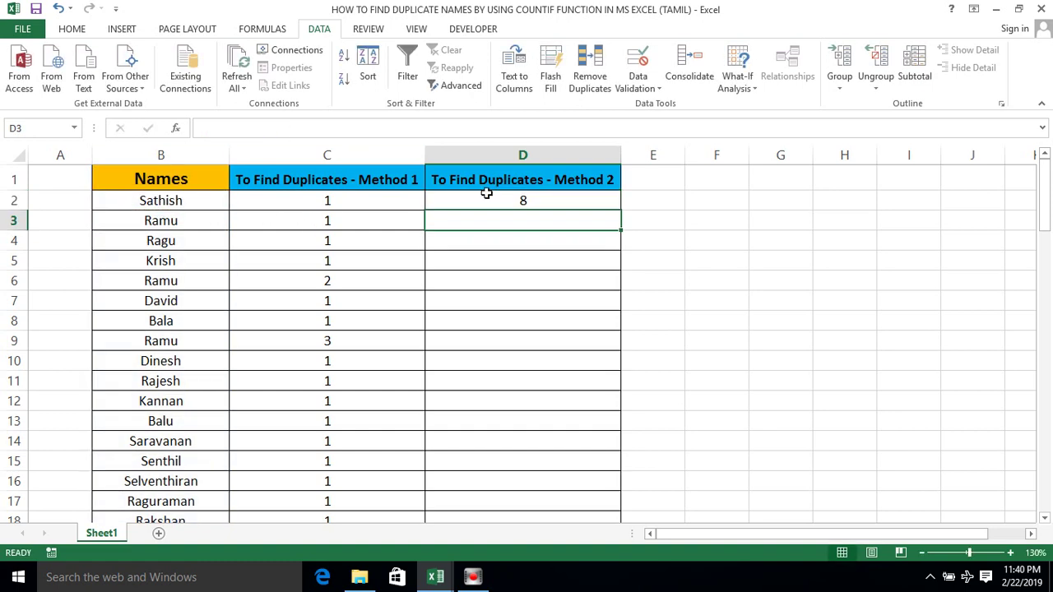
Fill the Method 2 COUNTIF formula in D2 down column D to every name row.
left_click(572, 202)
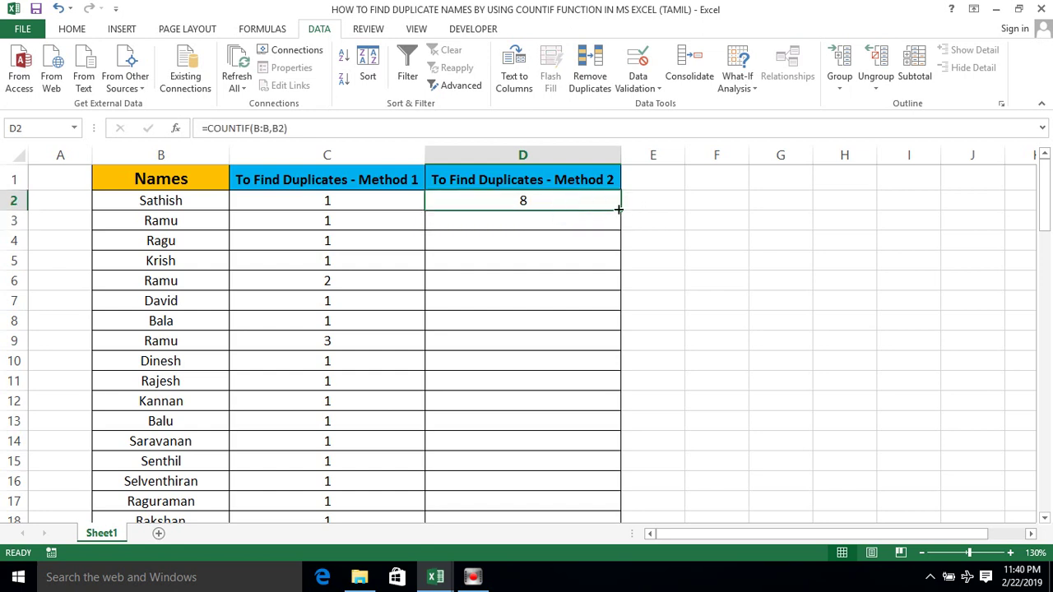
double_click(619, 210)
left_click(489, 245)
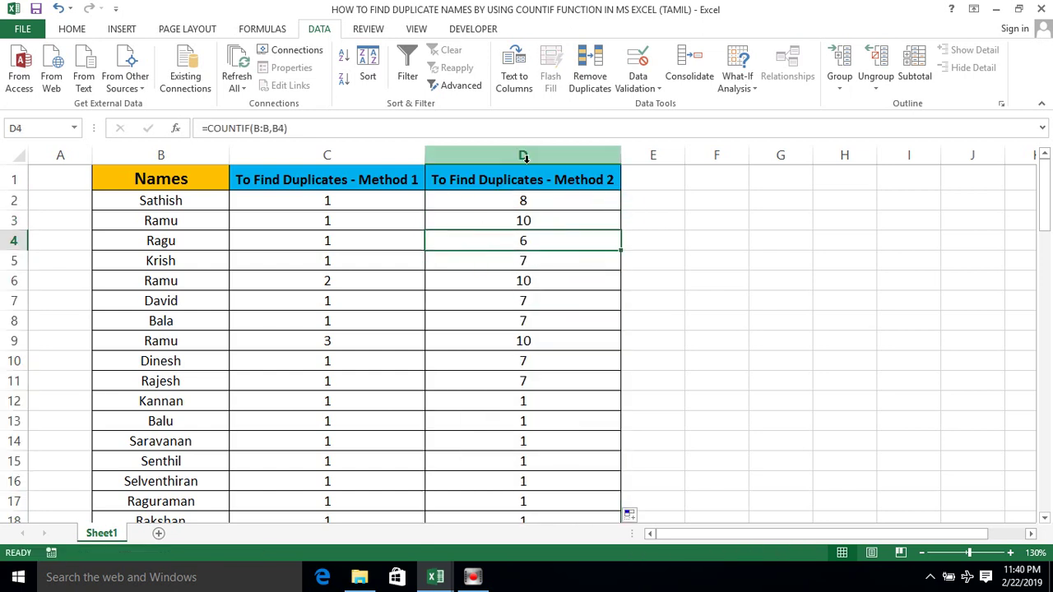
left_click(488, 202)
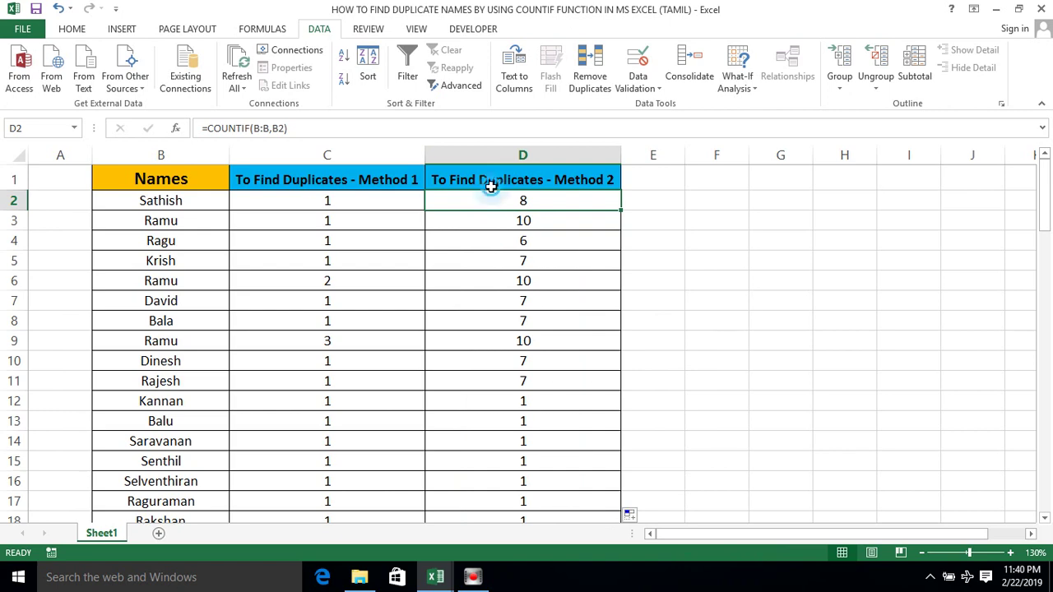
Turn on header filters and show only rows whose Method 2 count is 1.
left_click(490, 183)
key("alt+a")
key("t")
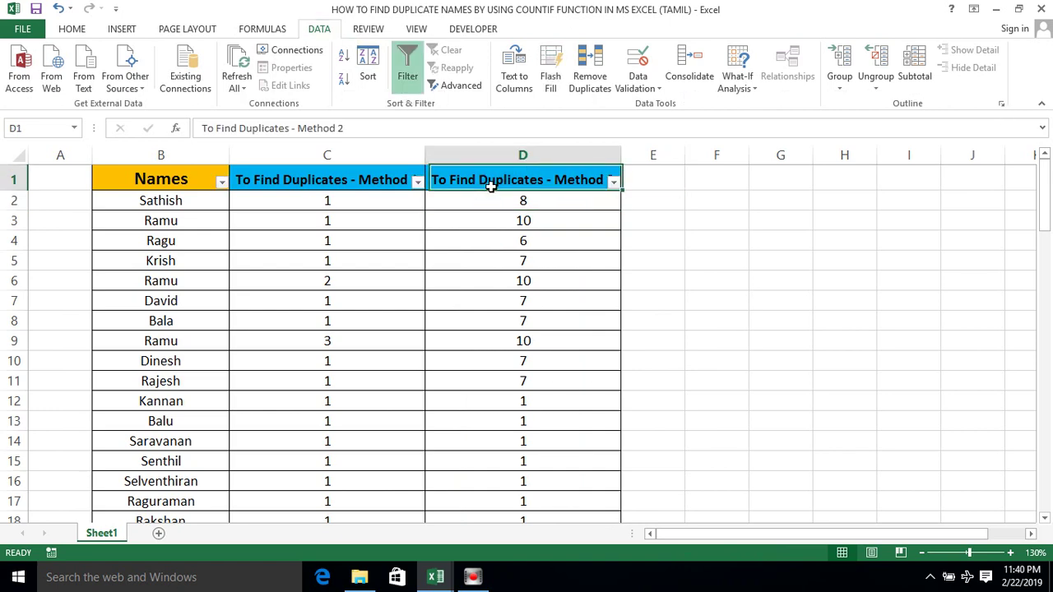
key("alt+Down")
key("Down")
key("Down")
key("Down")
key("space")
key("Down")
key("space")
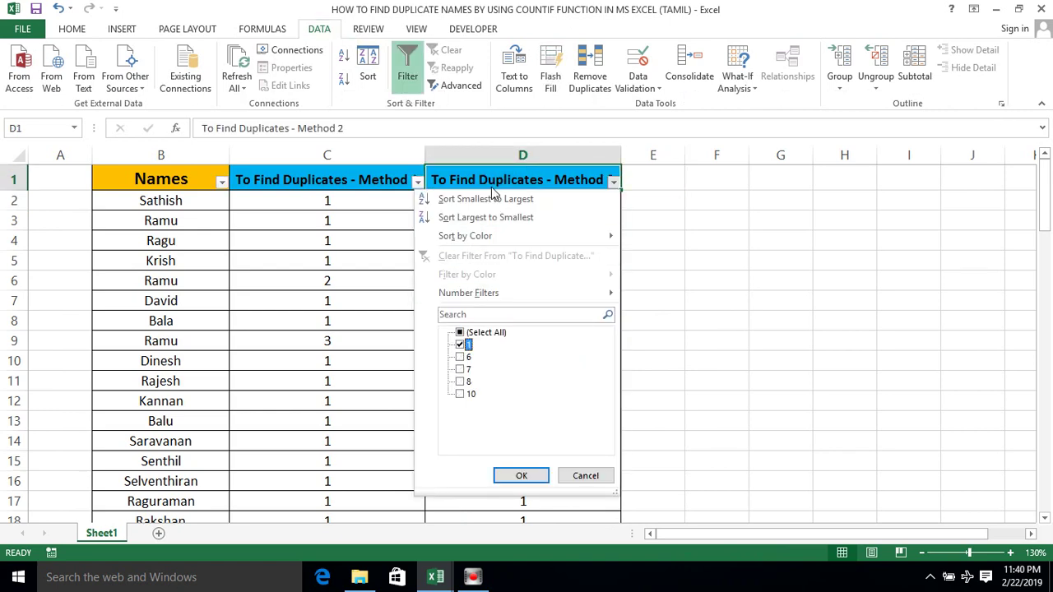
key("Return")
key("Right")
key("Left")
key("Left")
key("Left")
Turn filtering off so all rows show again.
key("Right")
key("Right")
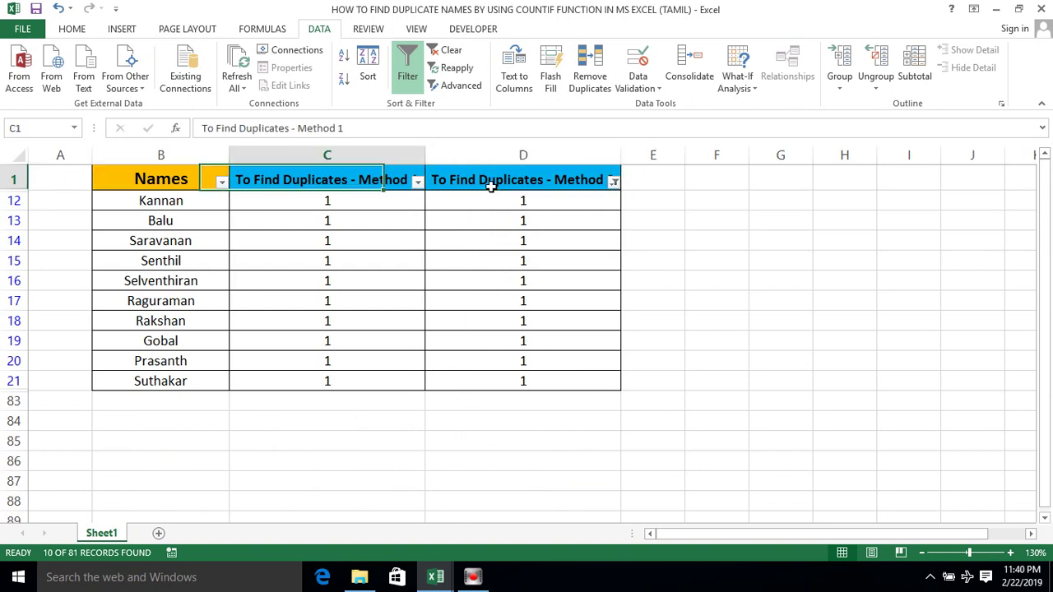
key("Right")
key("Right")
key("Left")
key("Left")
key("Left")
key("Right")
key("Right")
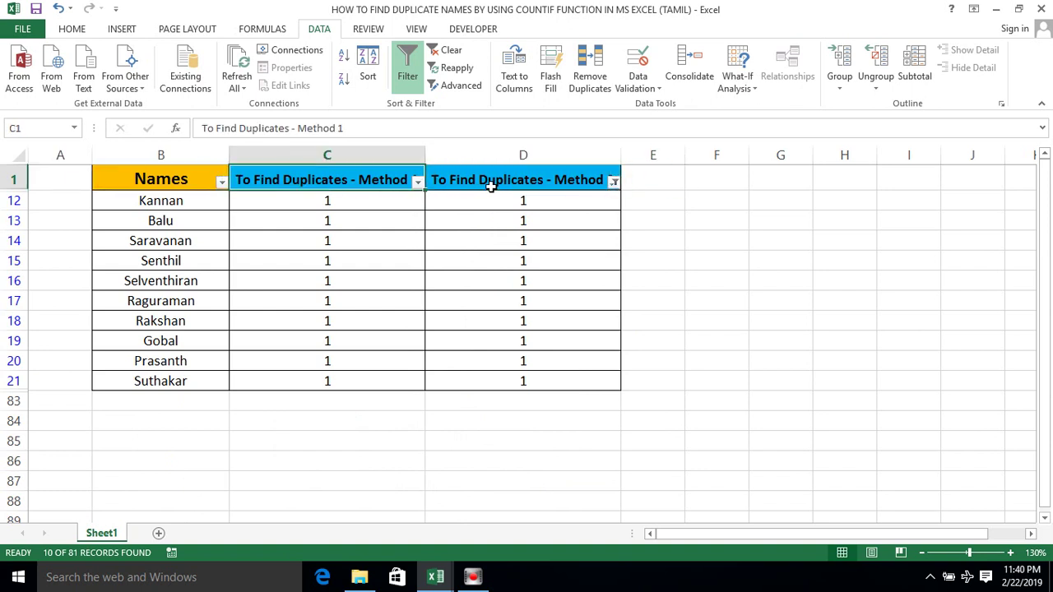
key("alt+a")
key("t")
key("Down")
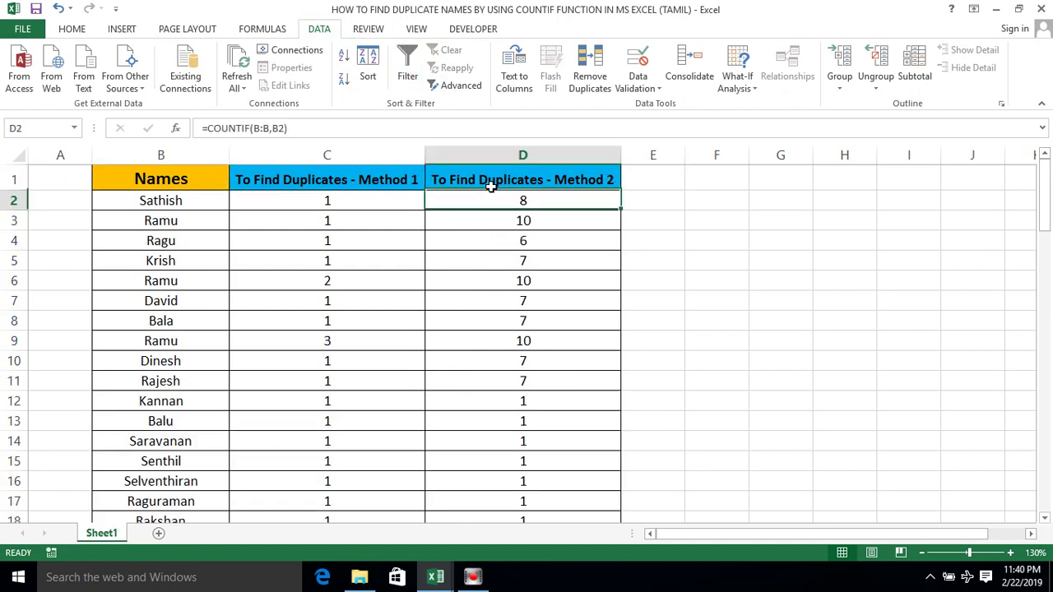
Clear the Method 2 counts from D2 down to D82, keeping the header.
key("Up")
key("Down")
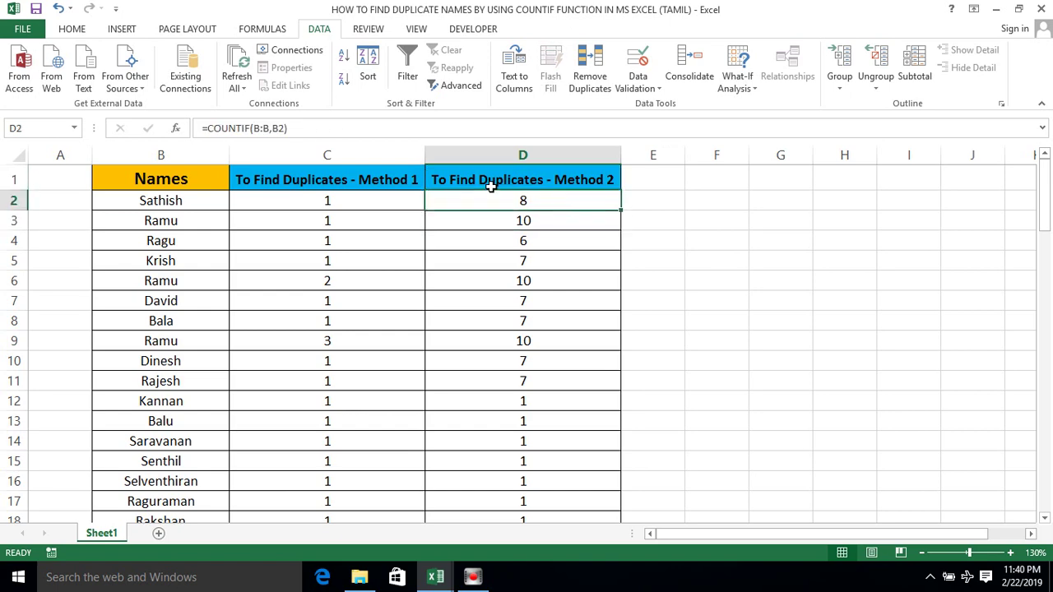
key("ctrl+shift+Down")
key("ctrl+shift+Up")
key("Delete")
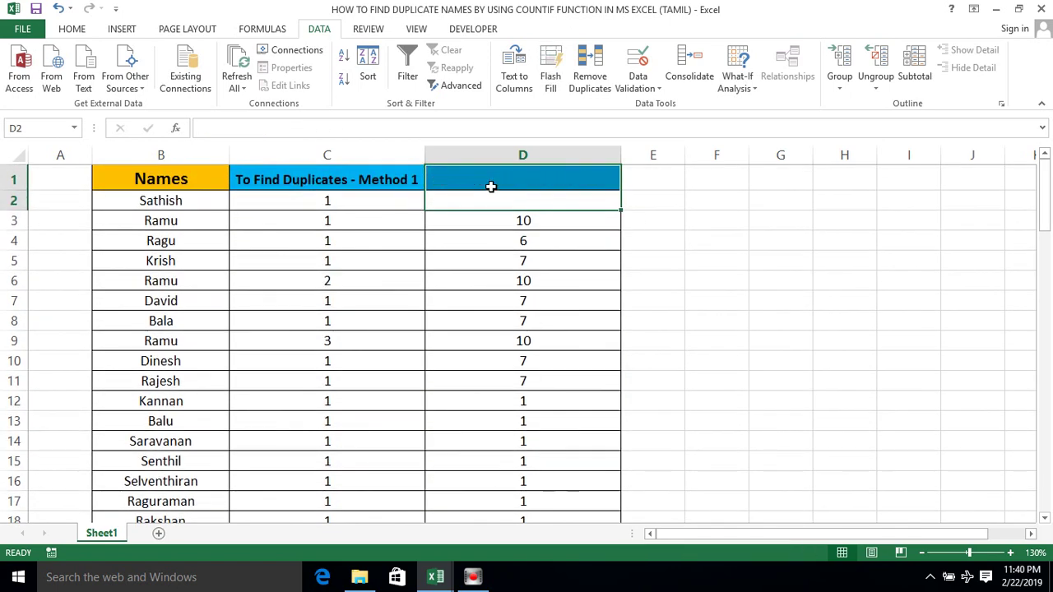
key("Right")
key("ctrl+z")
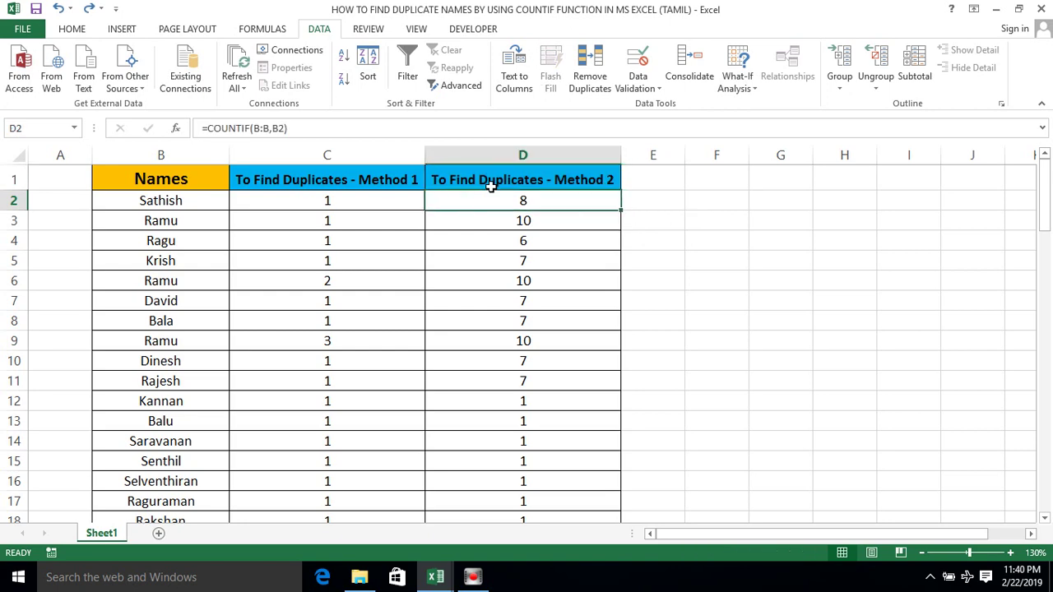
key("ctrl+shift+Down")
key("Delete")
scroll(491, 187, "up", 17)
scroll(490, 187, "up", 5)
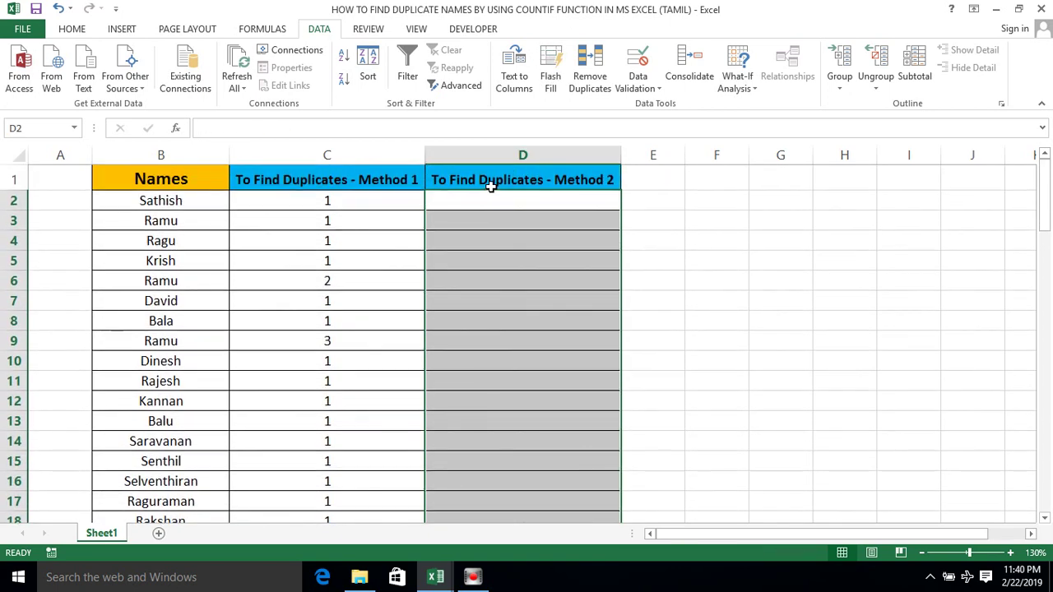
key("Right")
key("Up")
key("Left")
key("Down")
Enter =COUNTIF(B2:B82,B2) in D2, returning 8 for Sathish.
type("=COU")
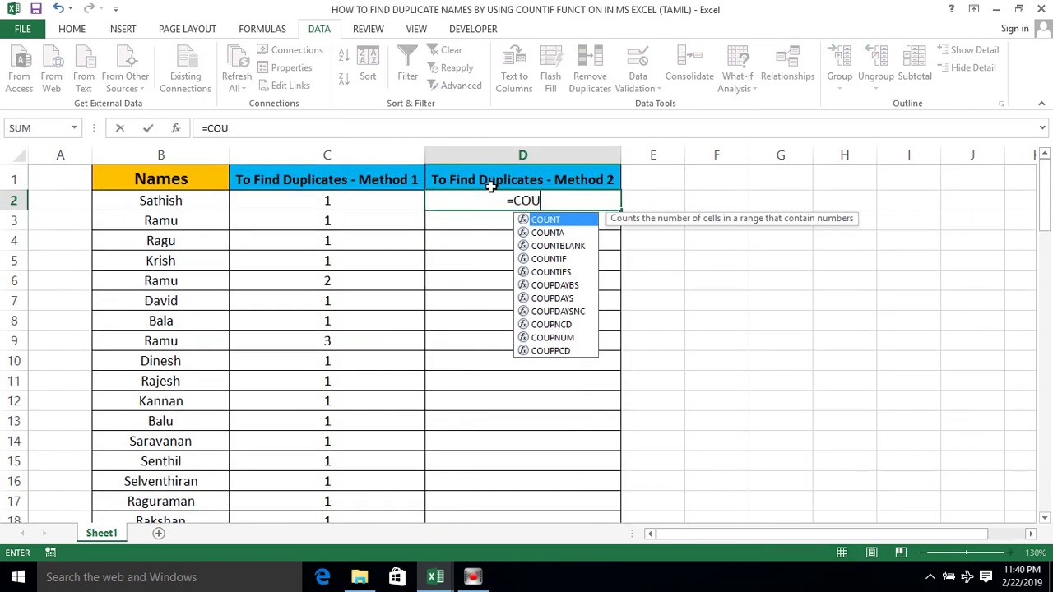
type("NTIF(")
key("Left")
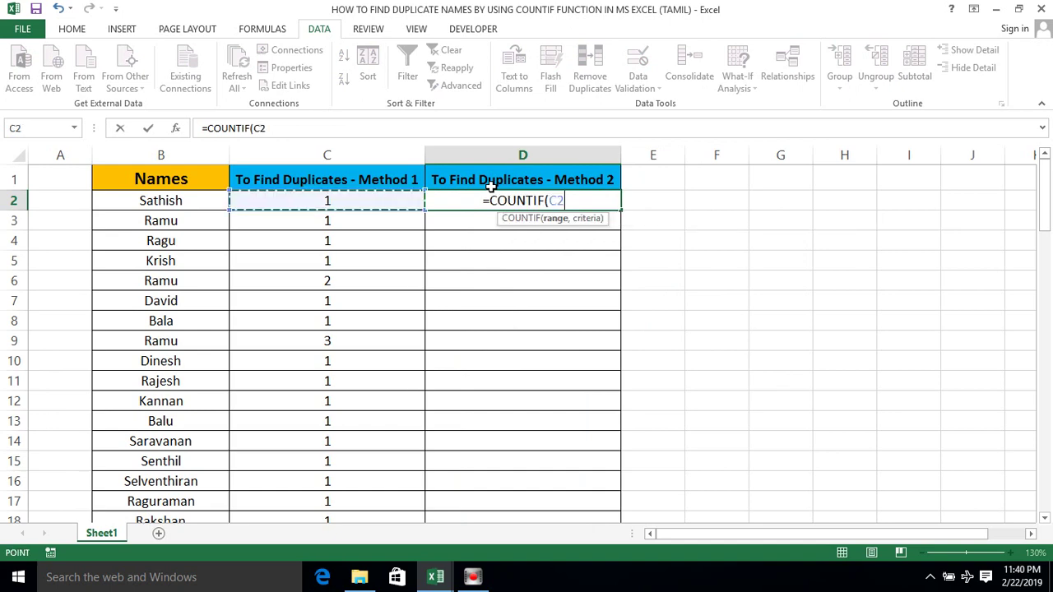
key("Left")
key("ctrl+shift+Down")
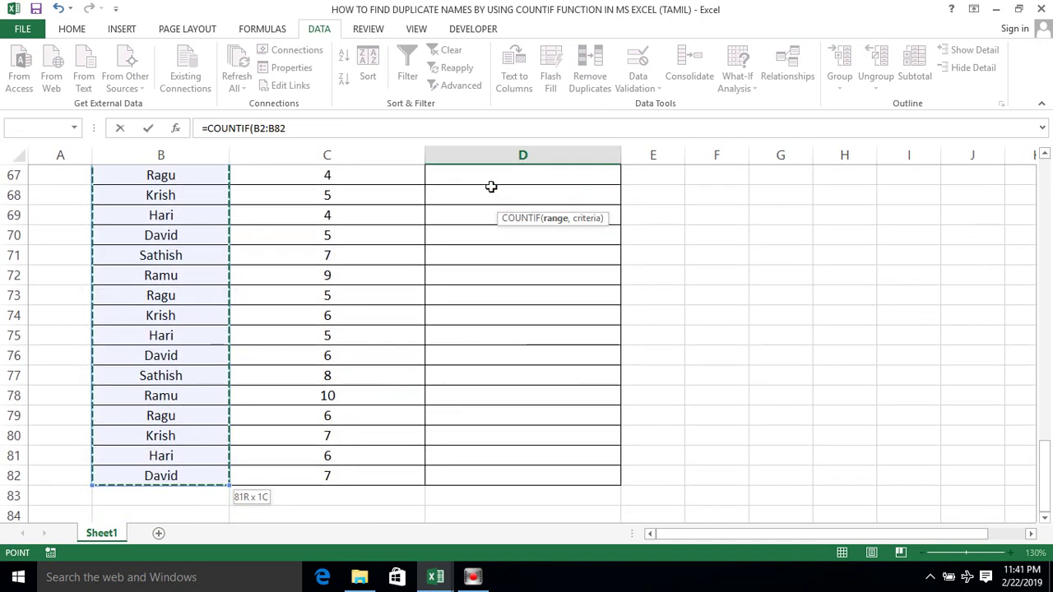
type(",")
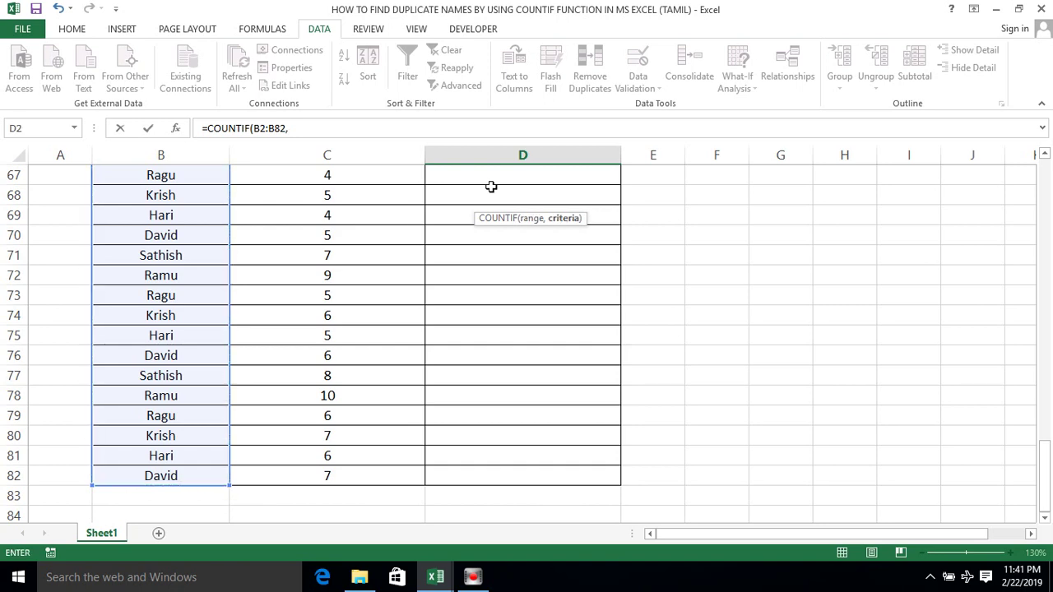
key("Left")
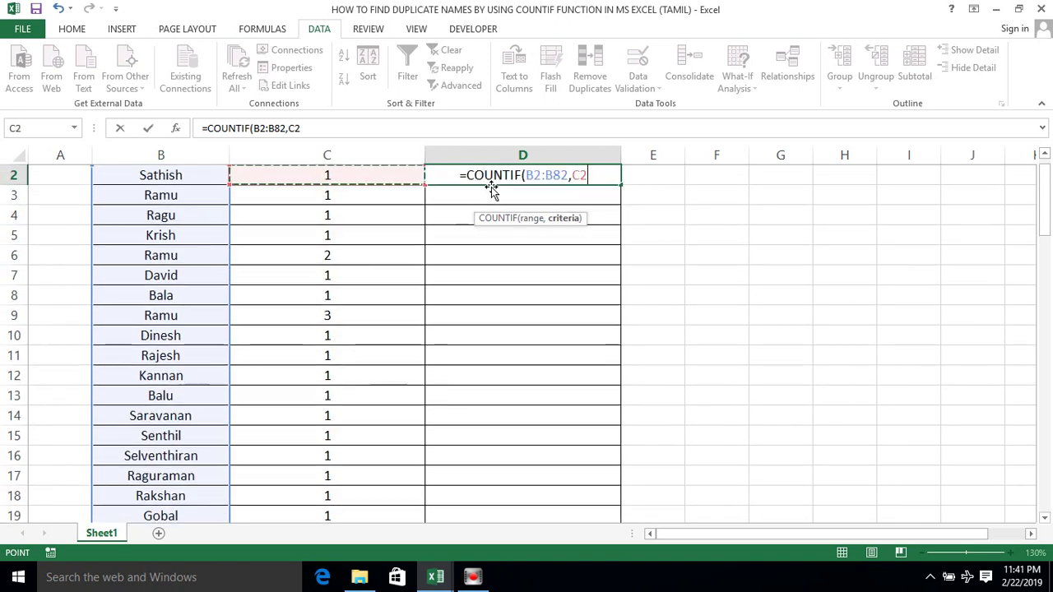
key("Left")
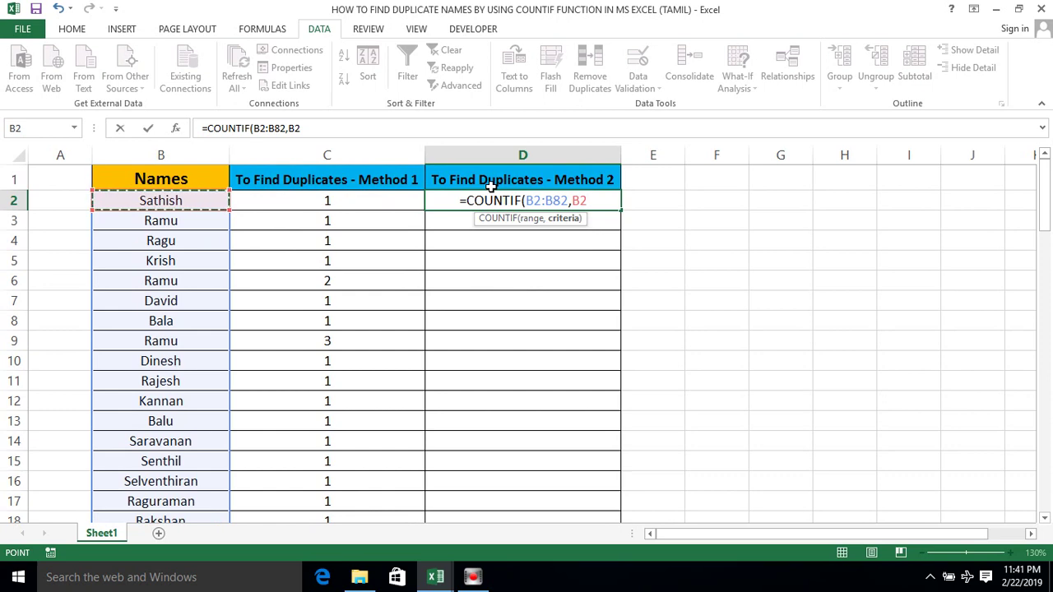
type(")")
key("Return")
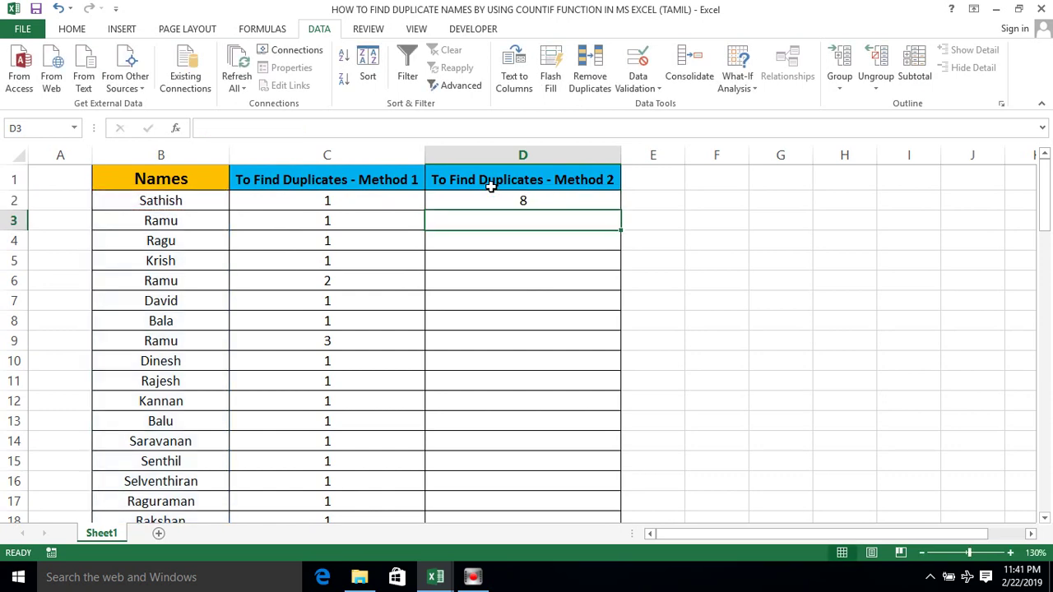
key("Up")
Fill D2's COUNTIF formula down to D82 so every name gets a Method 2 count.
key("Left")
key("ctrl+Down")
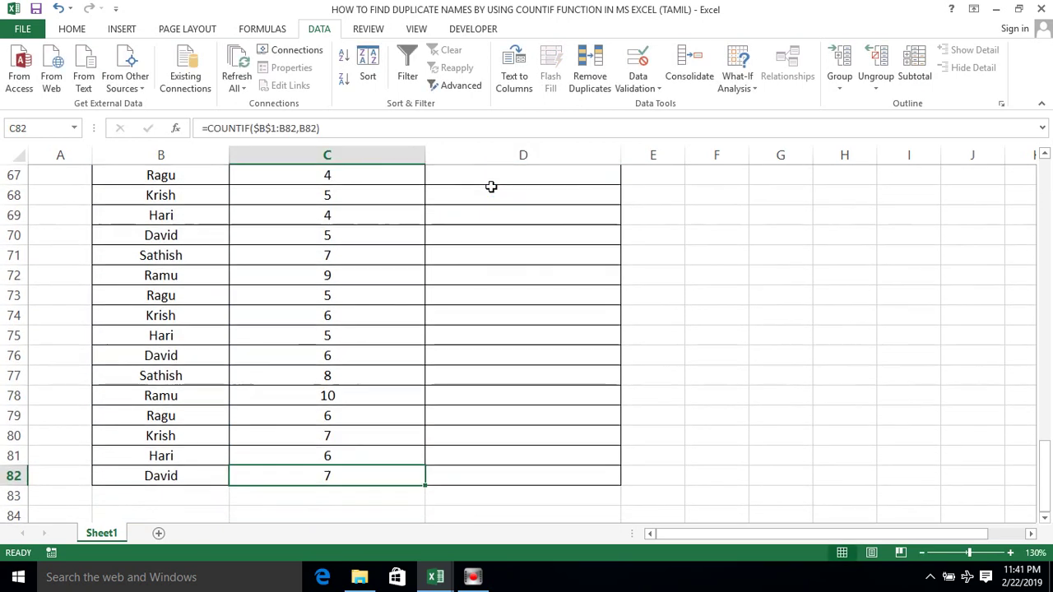
key("Right")
key("ctrl+shift+Up")
key("ctrl+shift+Up")
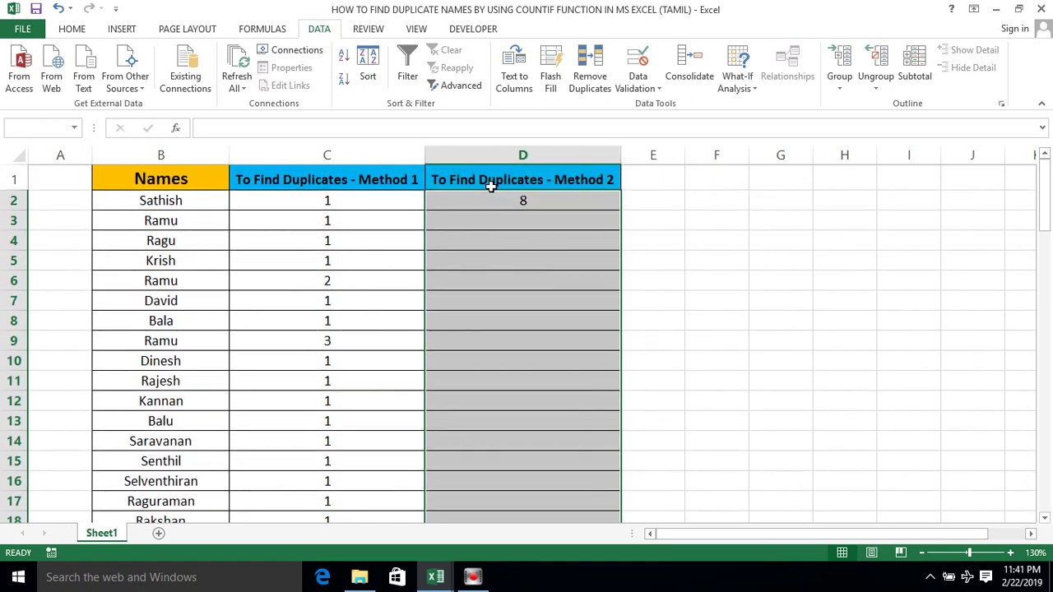
key("ctrl+d")
key("Left")
key("Right")
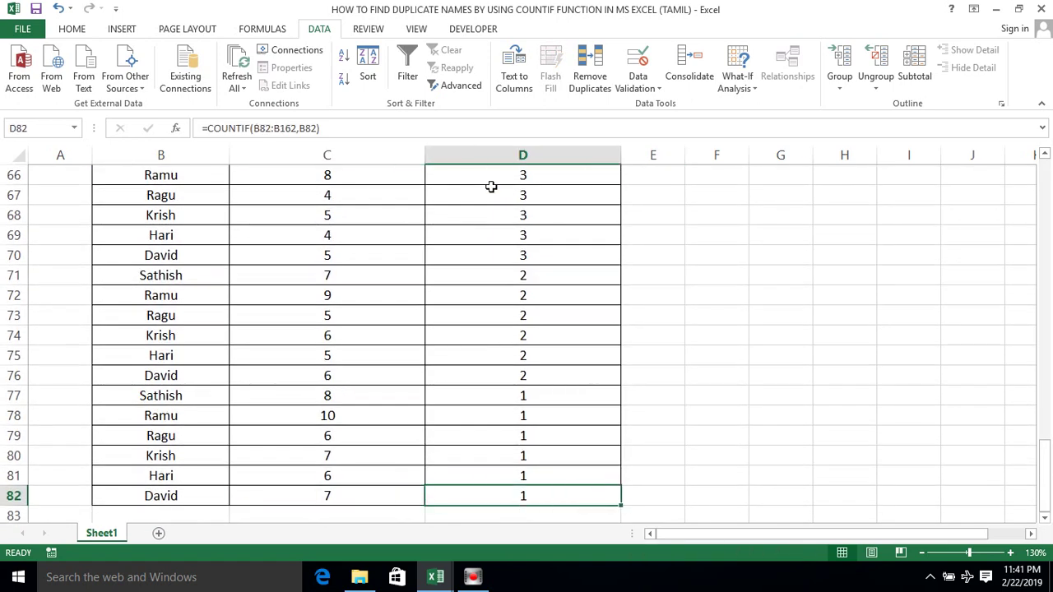
key("ctrl+Up")
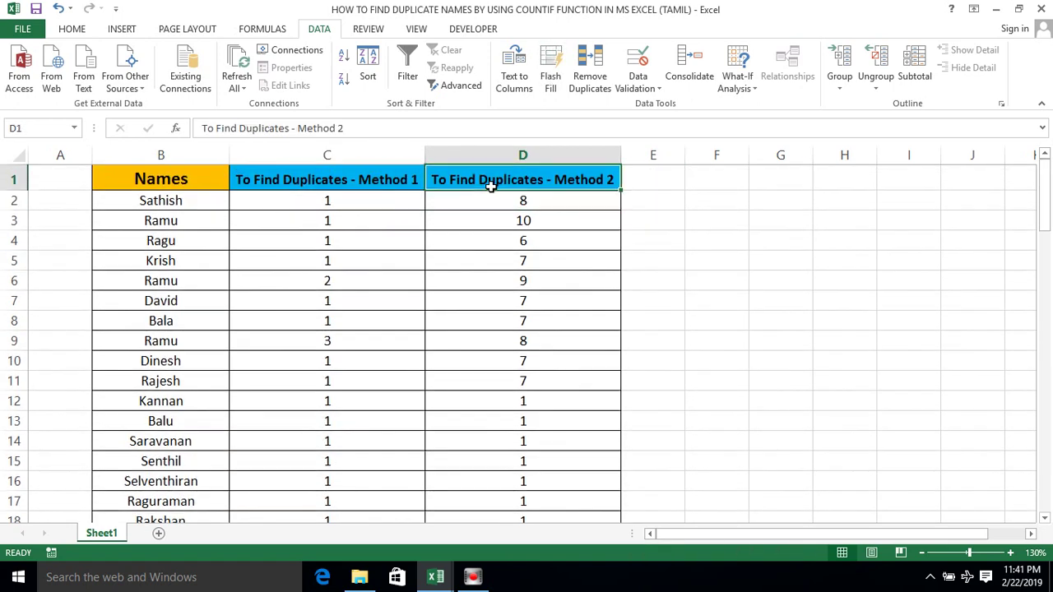
Filter the Method 2 column to show only rows with a count of 1.
key("alt")
key("t")
key("alt+Down")
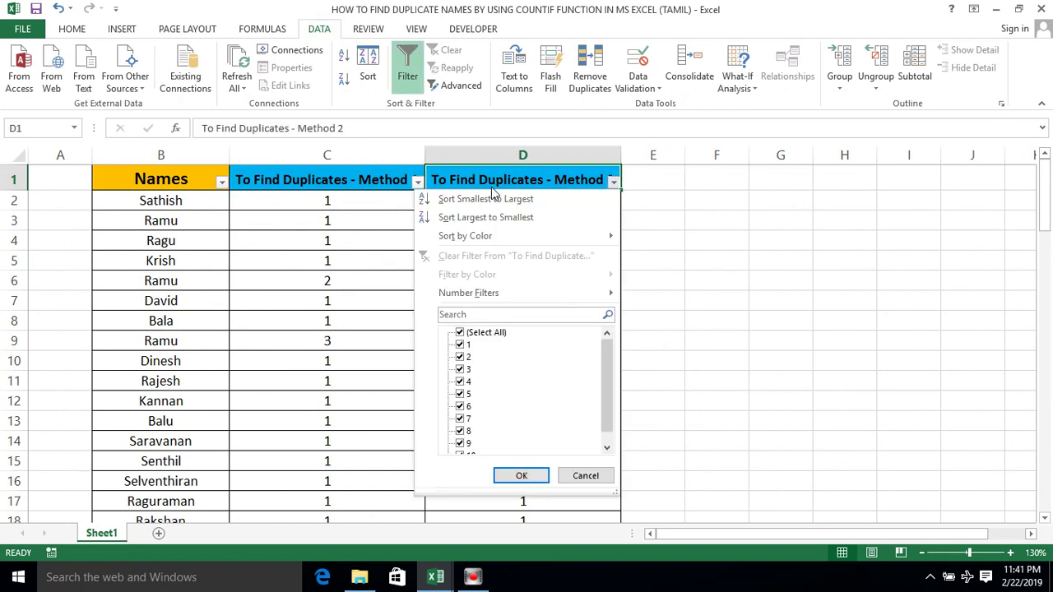
key("Tab")
key("space")
key("Down")
key("space")
key("Return")
Select and review the names that appear only once.
key("Right")
key("Left")
key("Left")
key("Left")
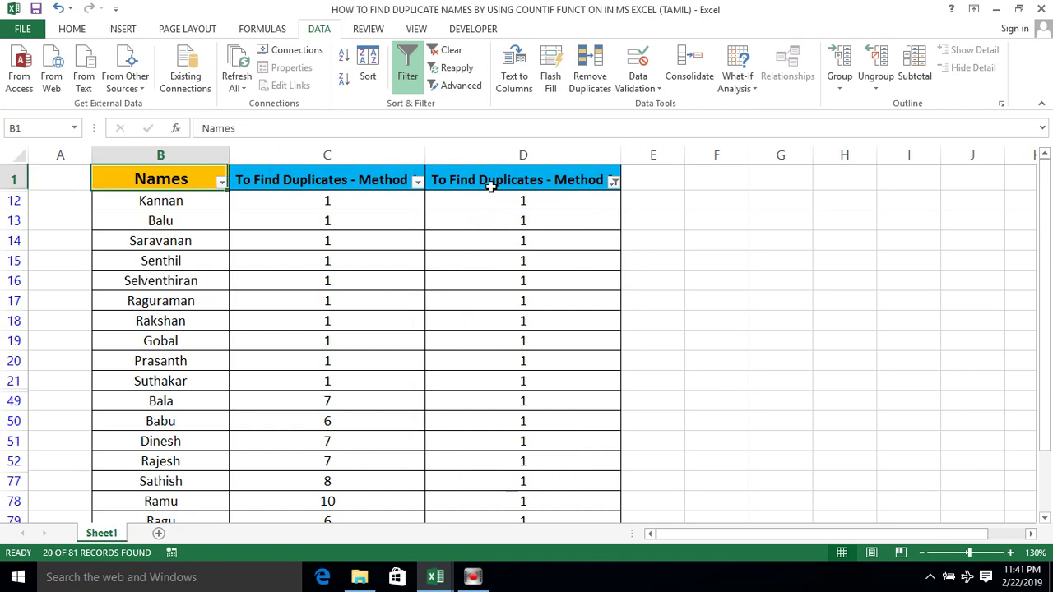
key("Down")
key("ctrl+shift+Down")
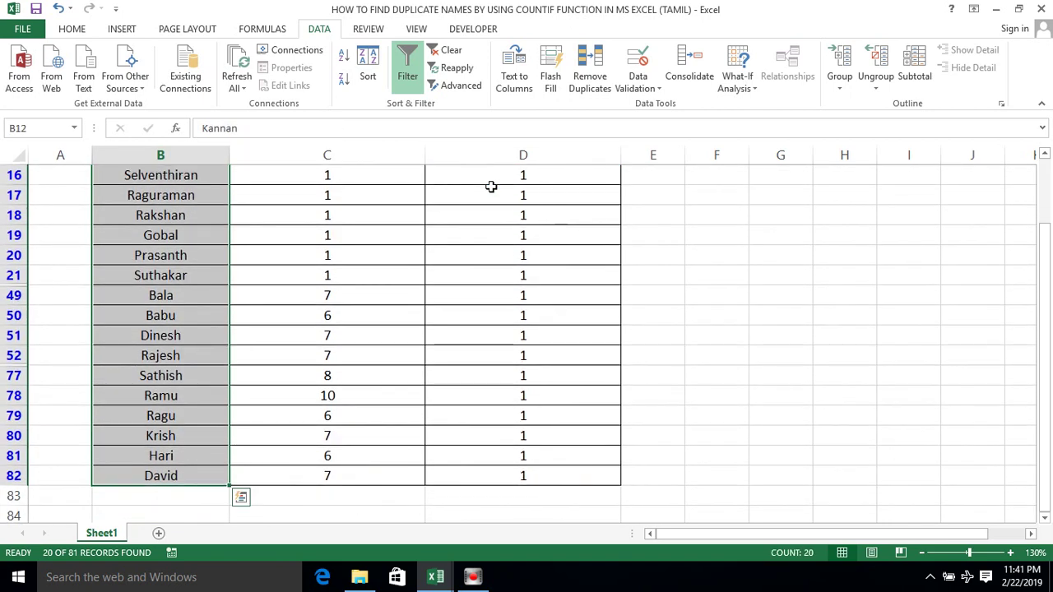
key("ctrl+Up")
key("Right")
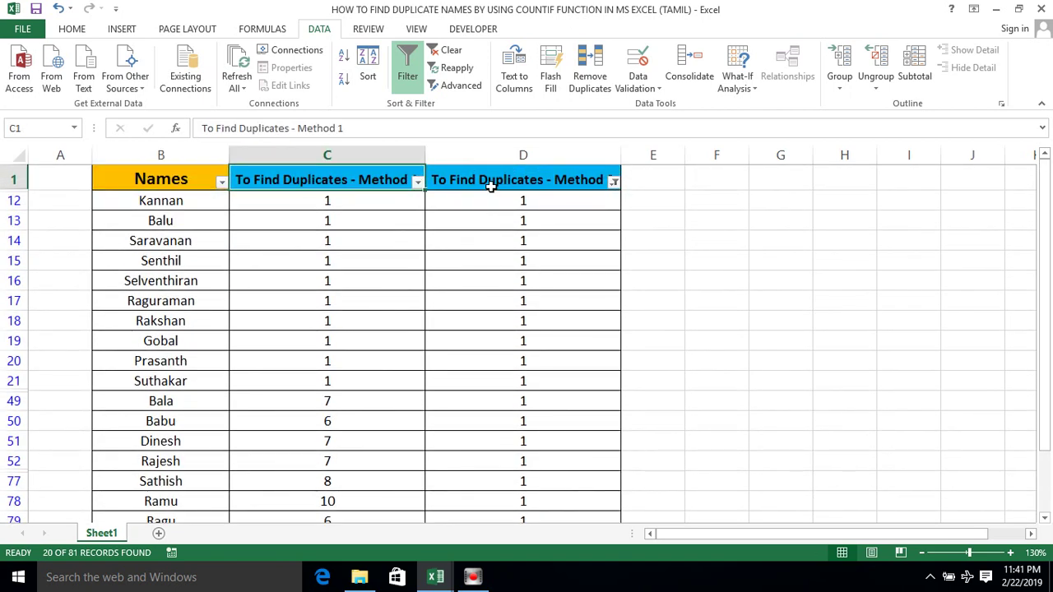
key("Right")
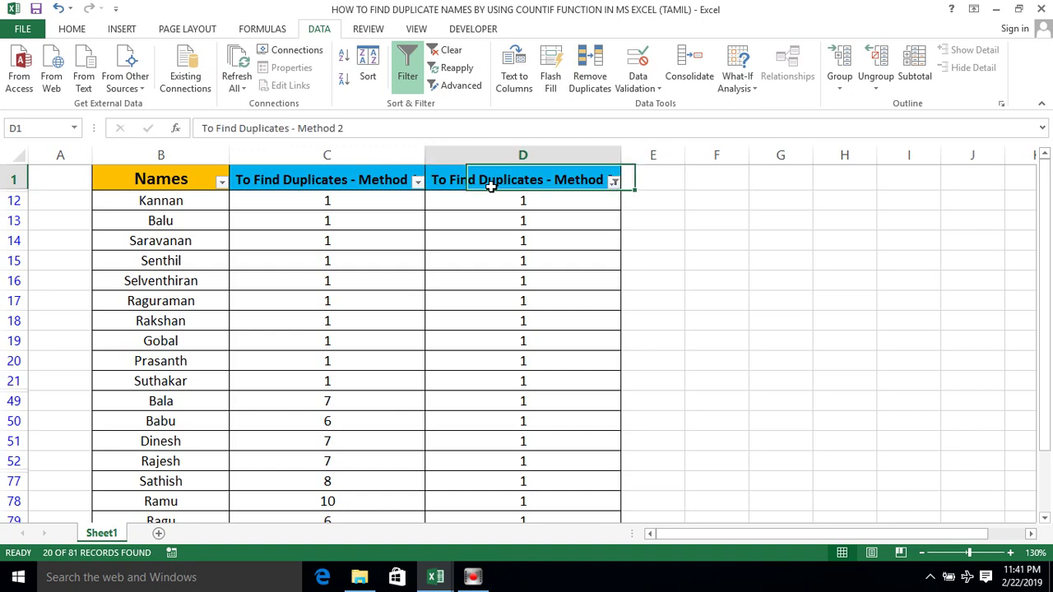
key("Left")
Turn filtering off so all rows show again.
key("alt")
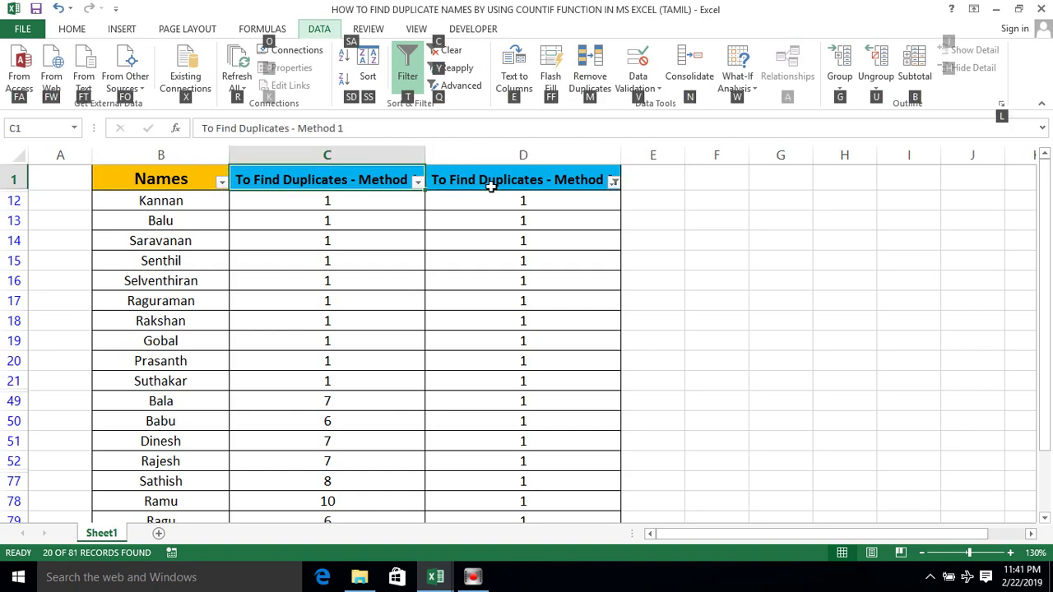
key("t")
key("Right")
key("Left")
key("Left")
key("Right")
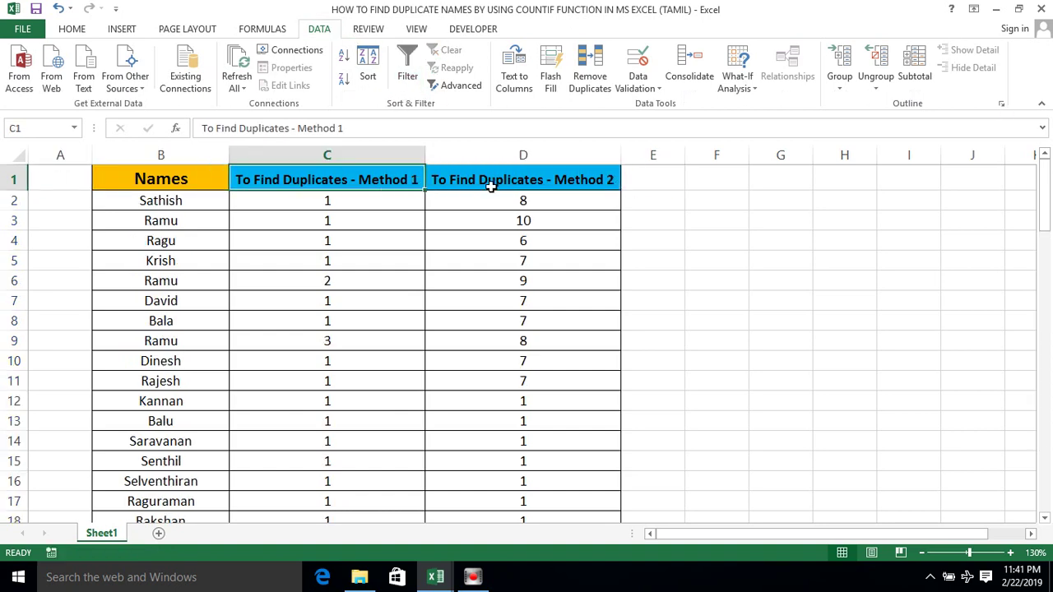
Turn on header filters and filter the Names column by 'SAT' to show only Sathish rows.
key("Left")
key("Left")
key("Right")
key("Right")
key("Left")
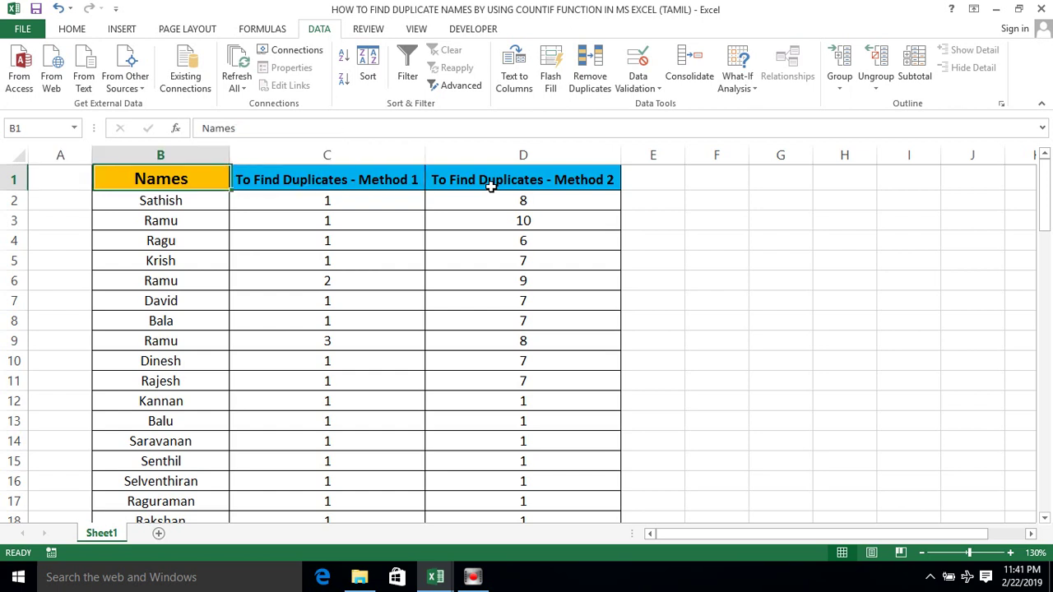
key("Left")
key("Right")
key("alt")
key("a")
key("t")
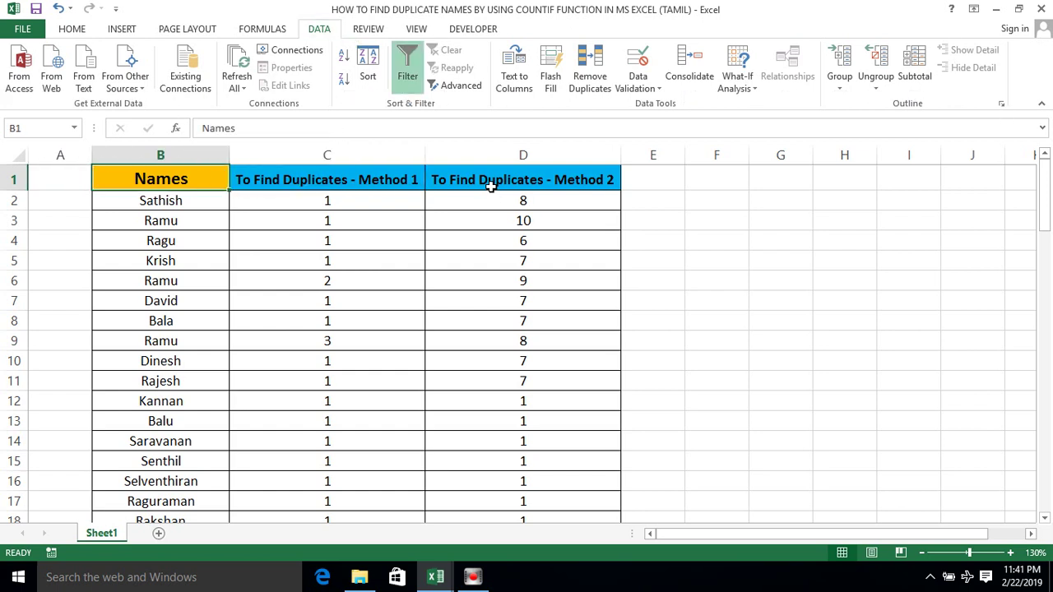
key("alt+Down")
type("S")
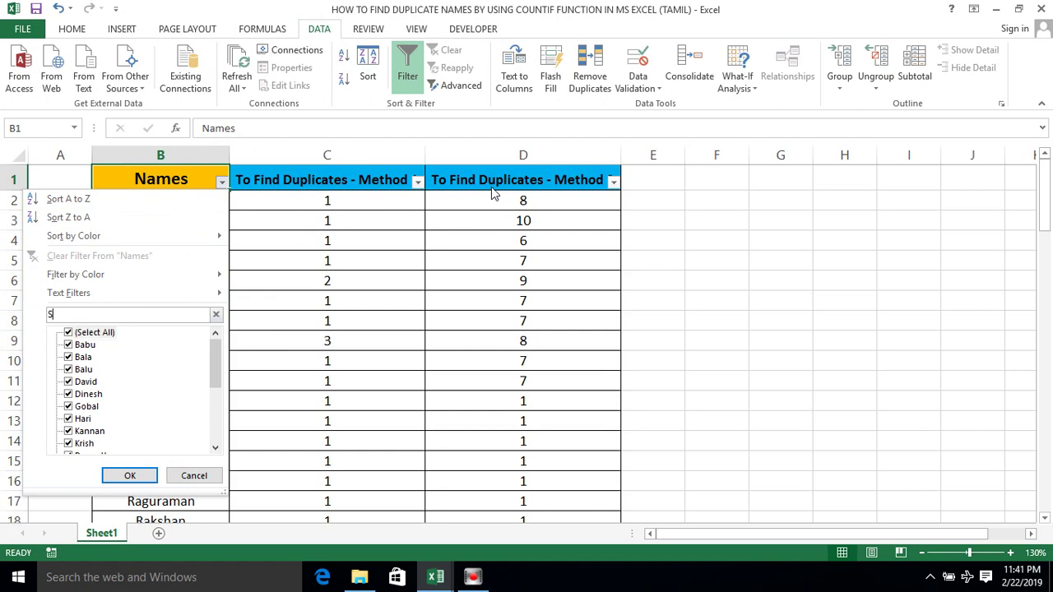
type("AT")
key("Return")
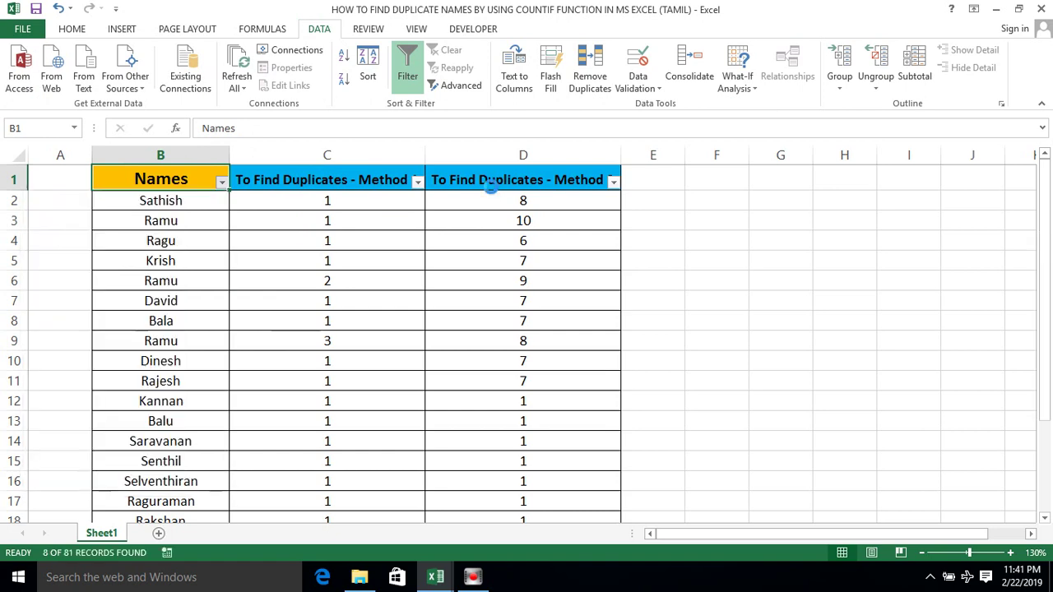
Inspect the Method 1 COUNTIF formulas on each Sathish row.
key("Down")
key("ctrl+shift+Down")
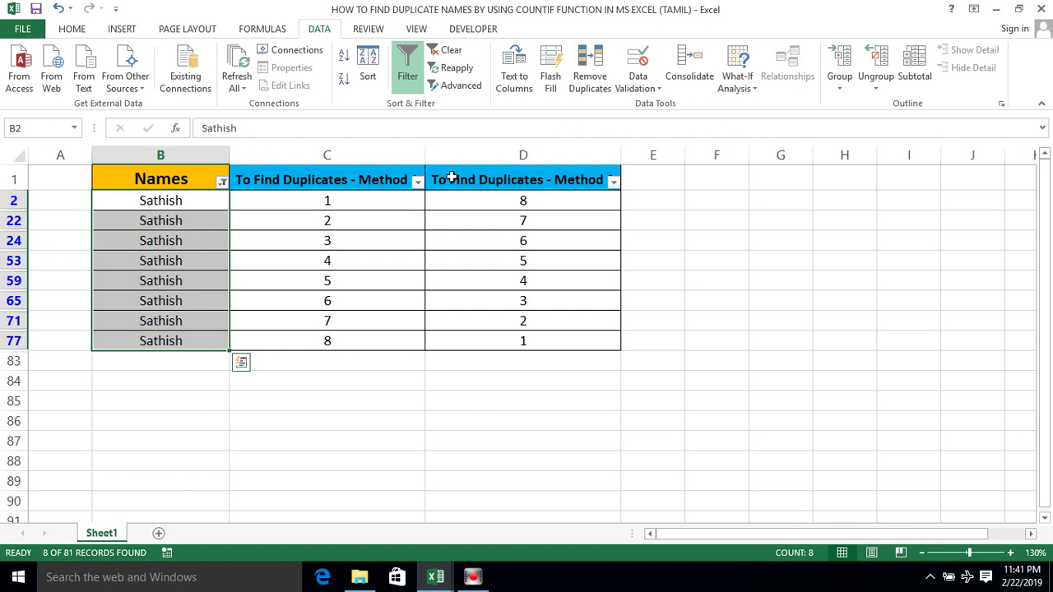
left_click(320, 196)
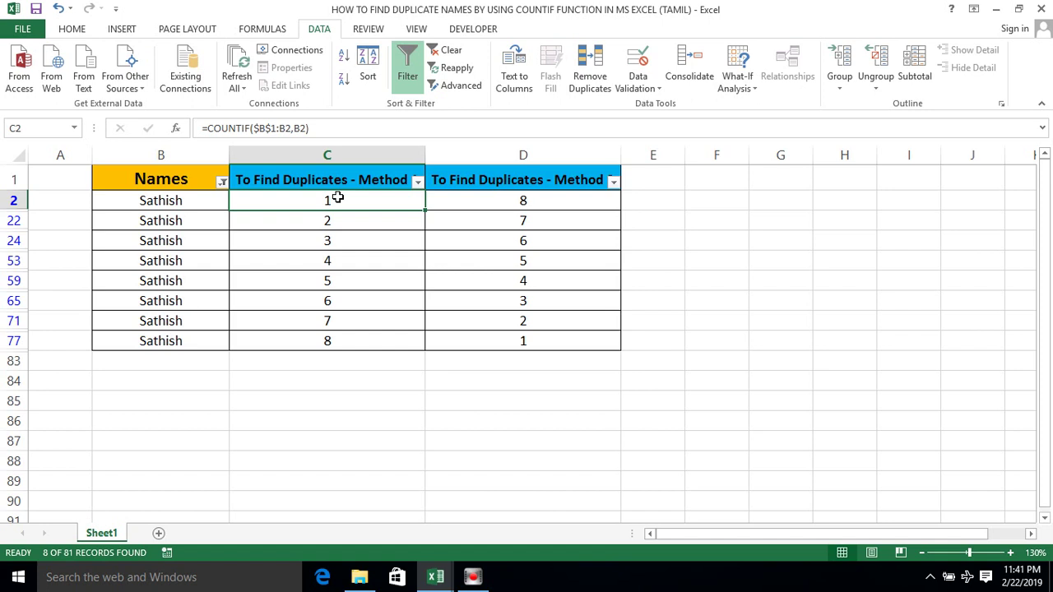
left_click(328, 219)
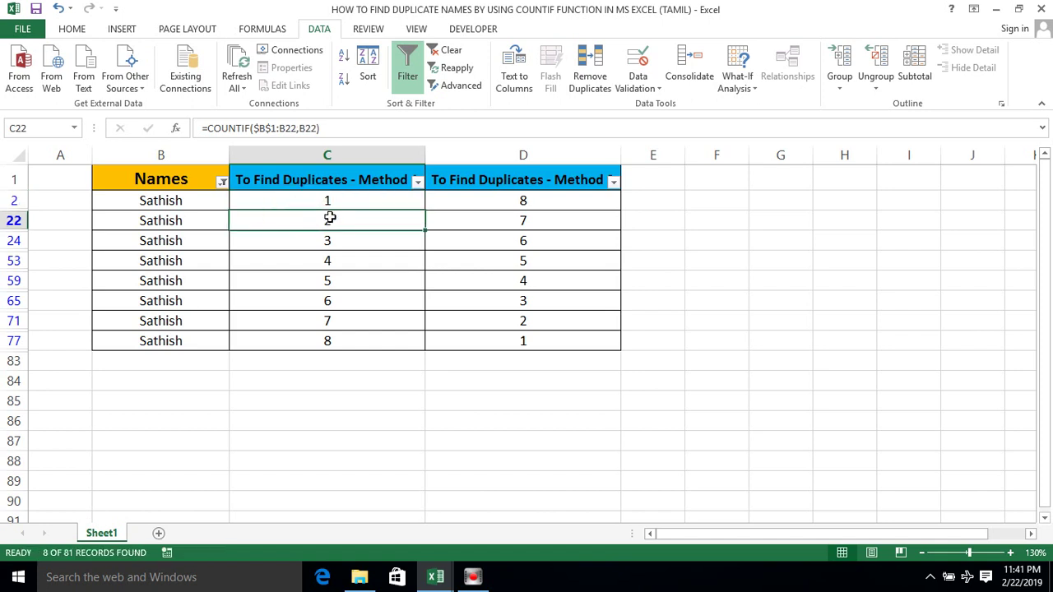
left_click(320, 238)
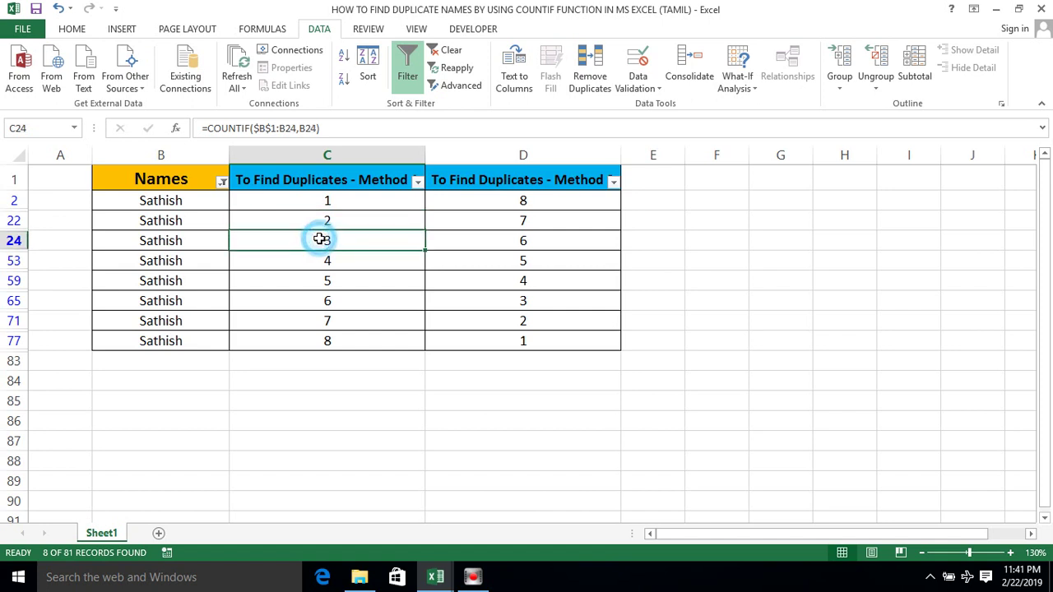
left_click(320, 258)
left_click(320, 280)
left_click(319, 304)
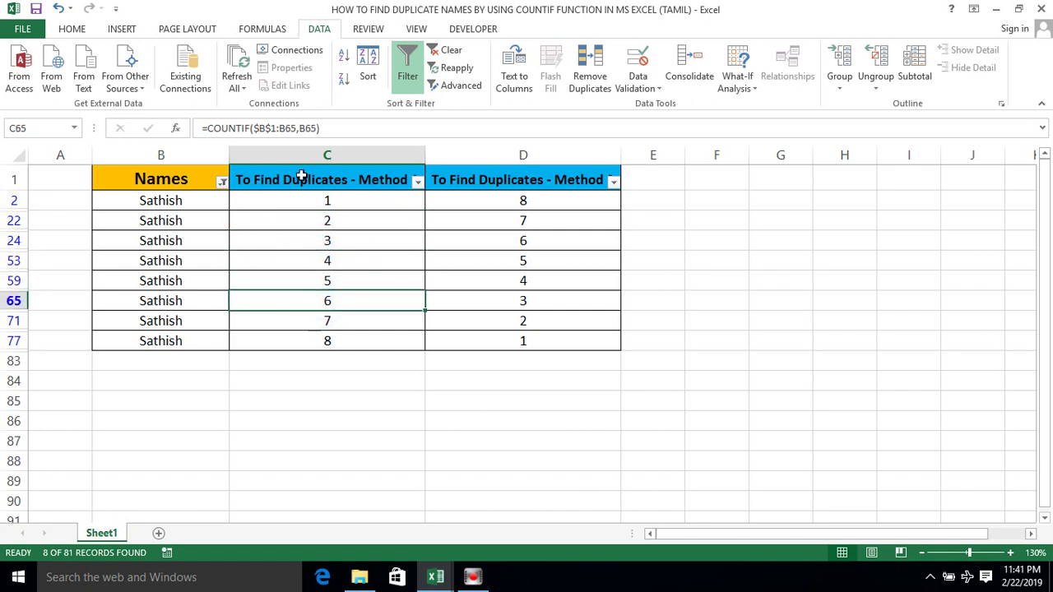
Compare Sathish's Method 1 counts 1–8 against Method 2 counts 8–1.
left_click_drag(305, 198, 310, 338)
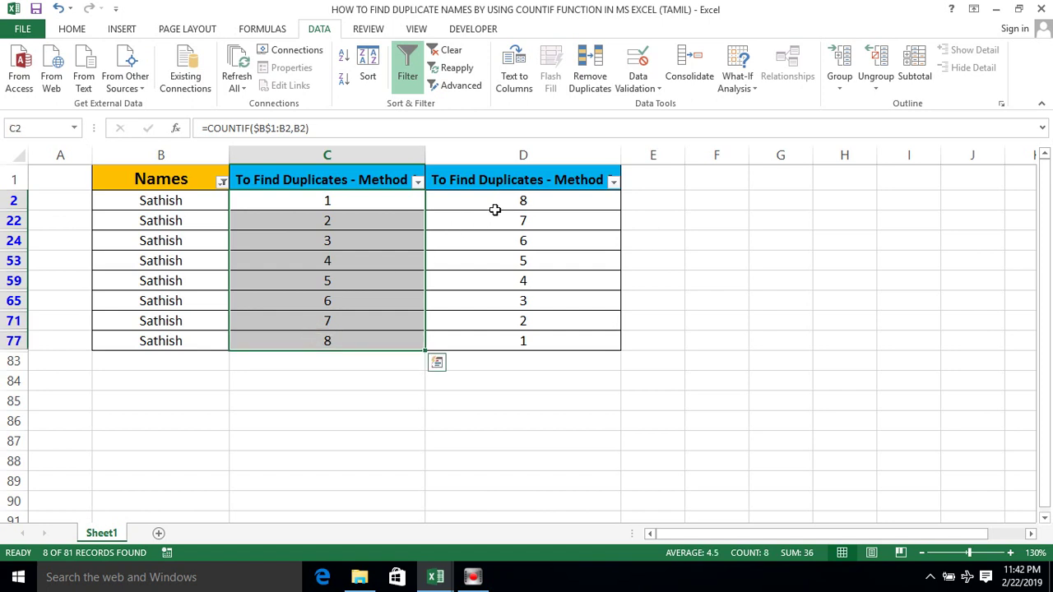
left_click_drag(509, 201, 520, 340)
left_click(329, 215)
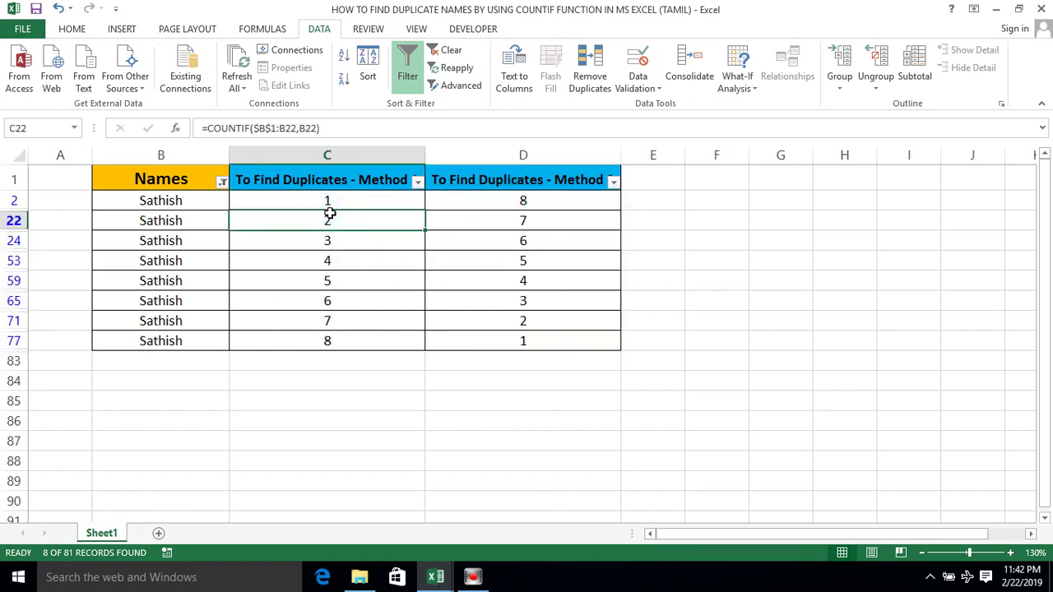
left_click(329, 200)
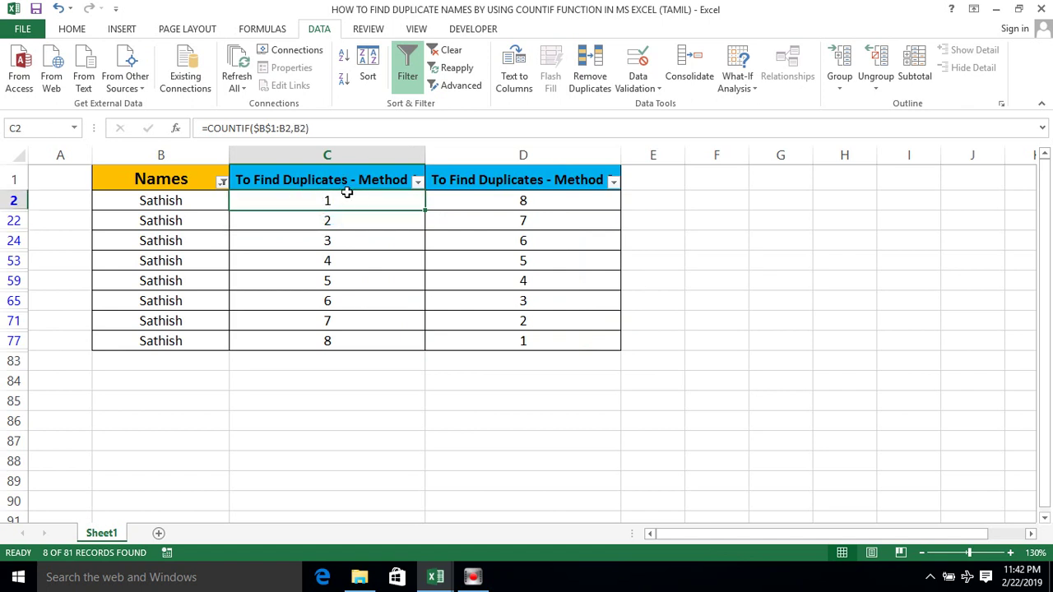
left_click(548, 197)
left_click(529, 157)
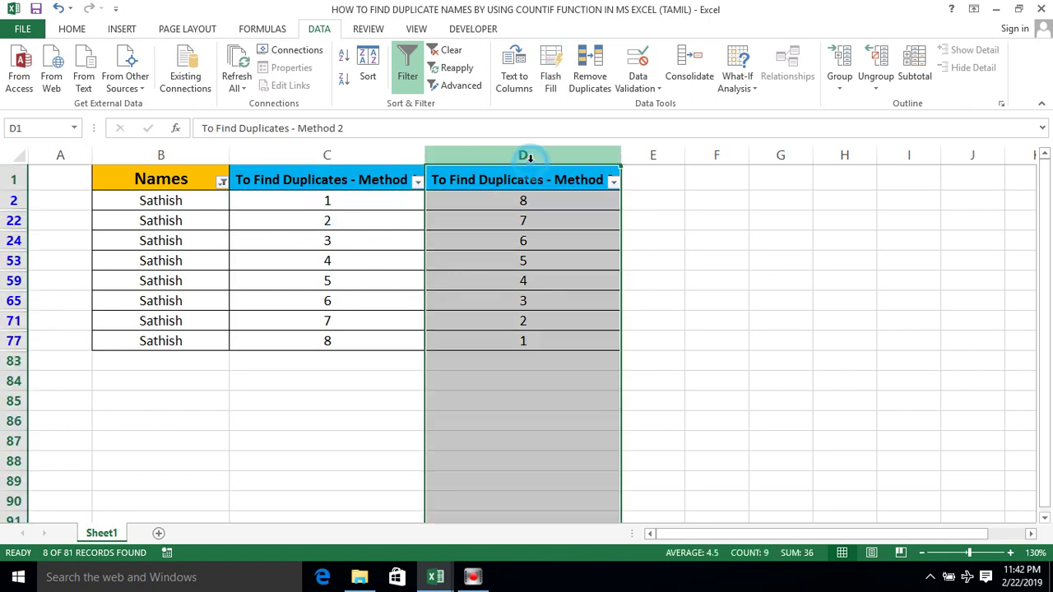
left_click(340, 198)
Clear the Sathish filter so all names show.
key("Up")
key("Left")
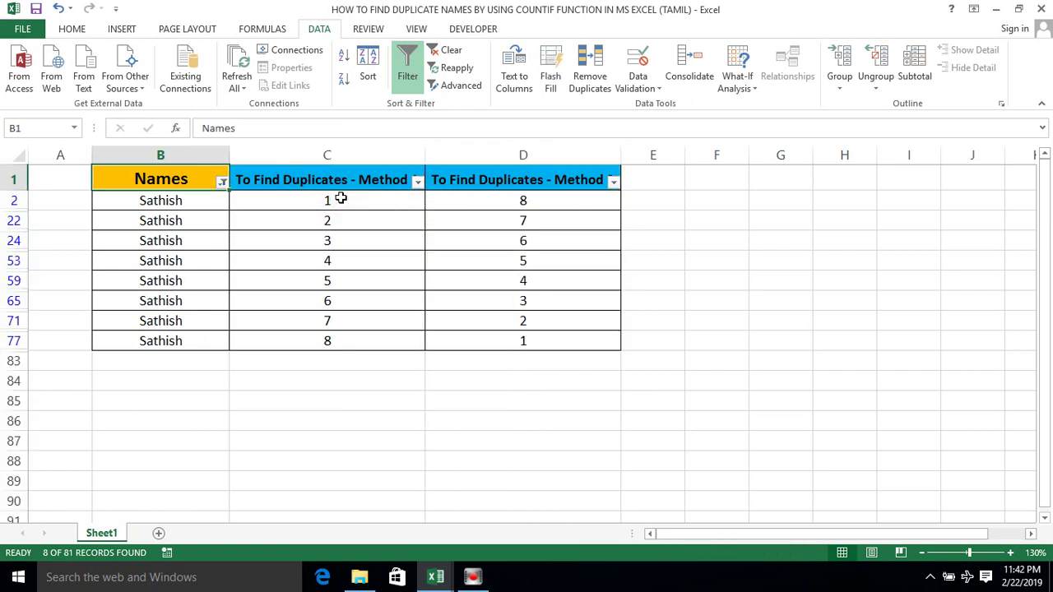
key("alt+a")
key("c")
key("Right")
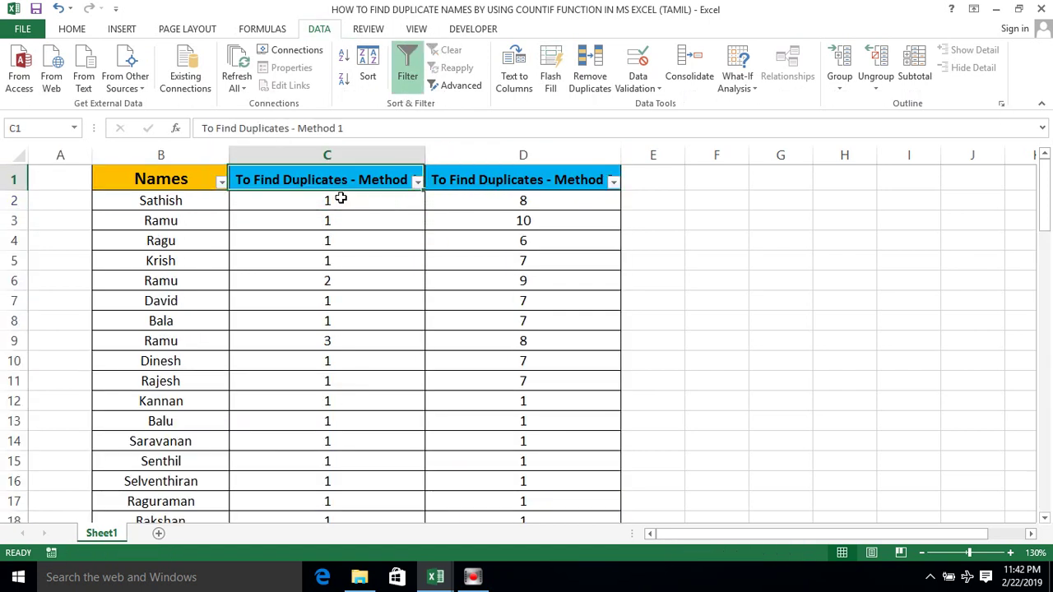
Filter the Names column by 'RAGU', excluding Raguraman, to show only Ragu rows.
key("Left")
key("alt+Down")
type("RAG")
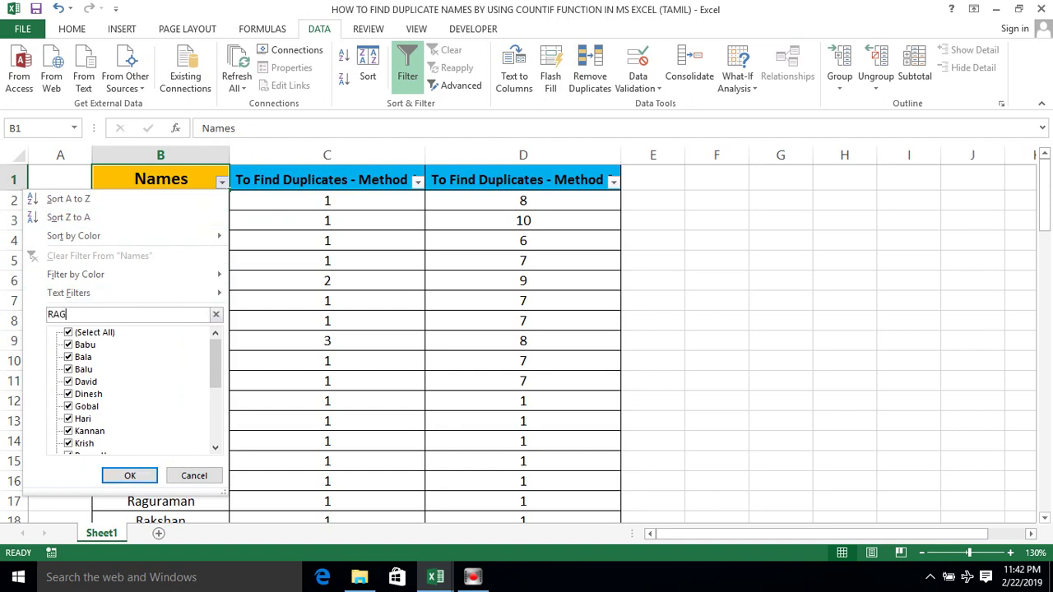
type("U")
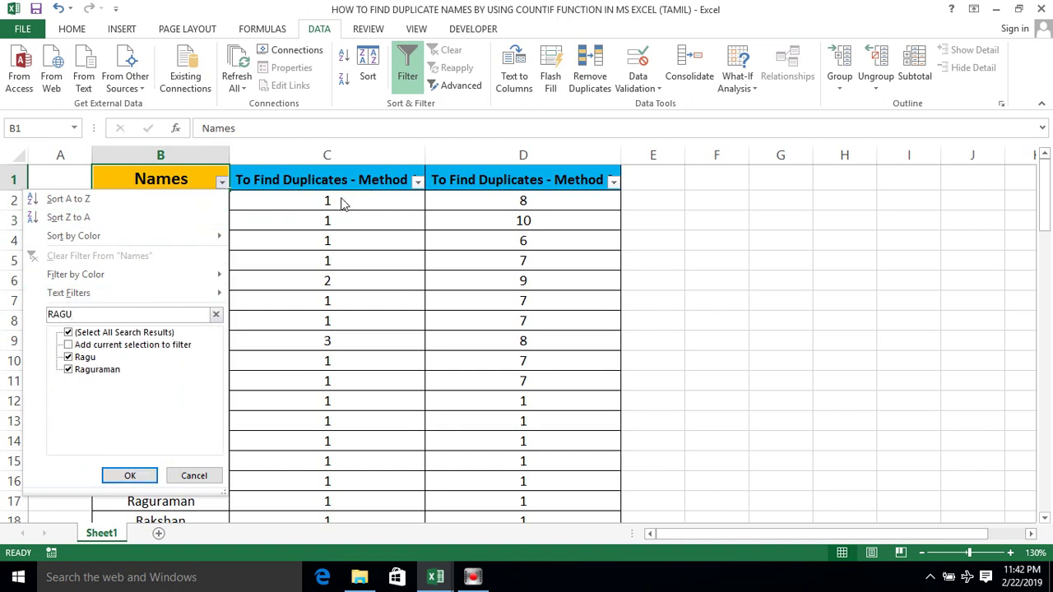
key("Down")
key("space")
key("Return")
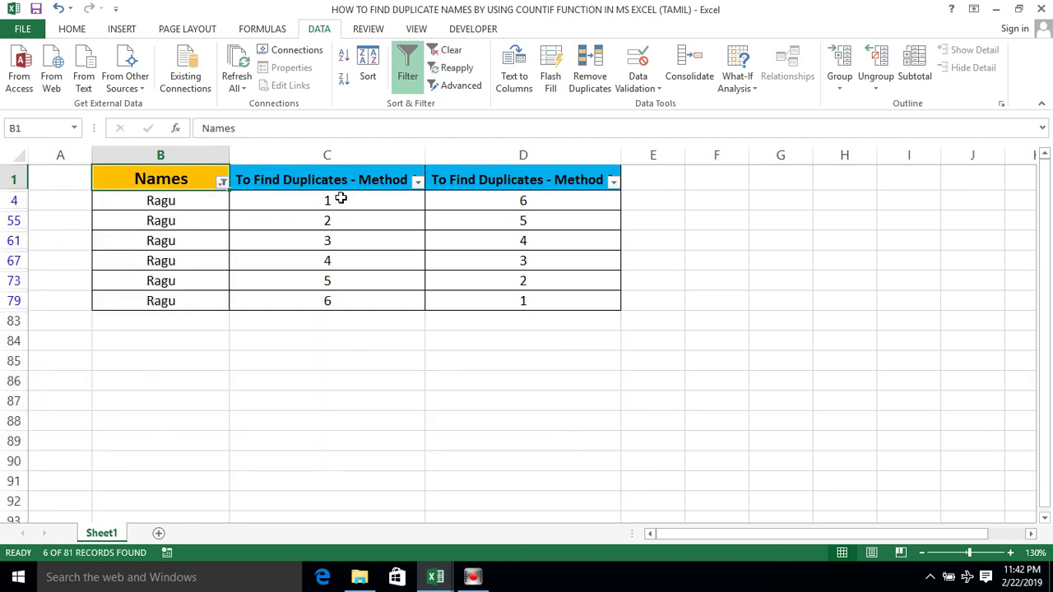
key("Down")
key("ctrl+shift+Down")
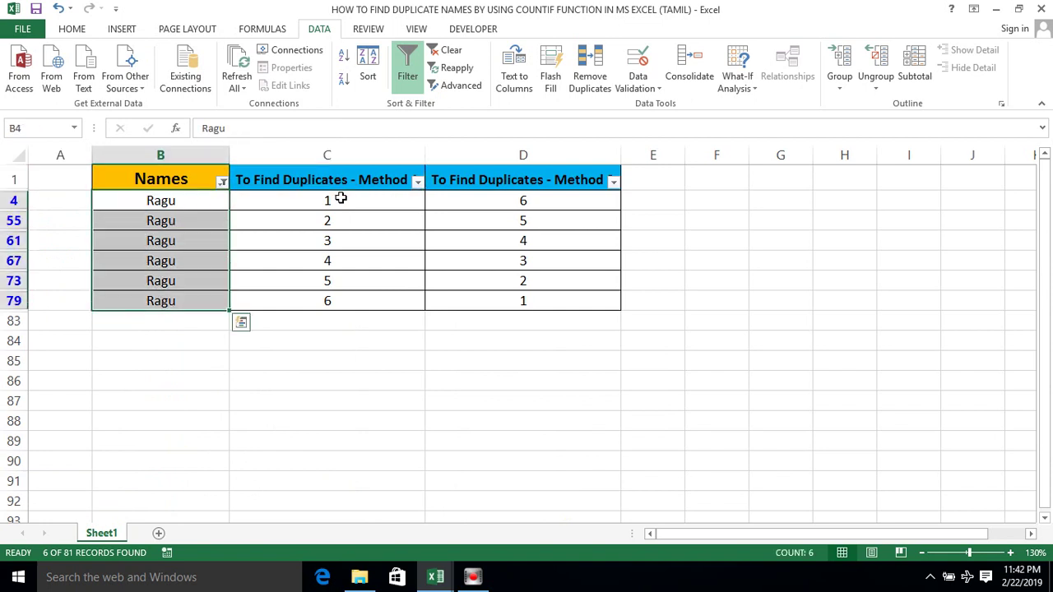
Inspect Ragu's Method 1 formulas, which count up from 1 to 6.
left_click(340, 199)
key("Left")
key("Down")
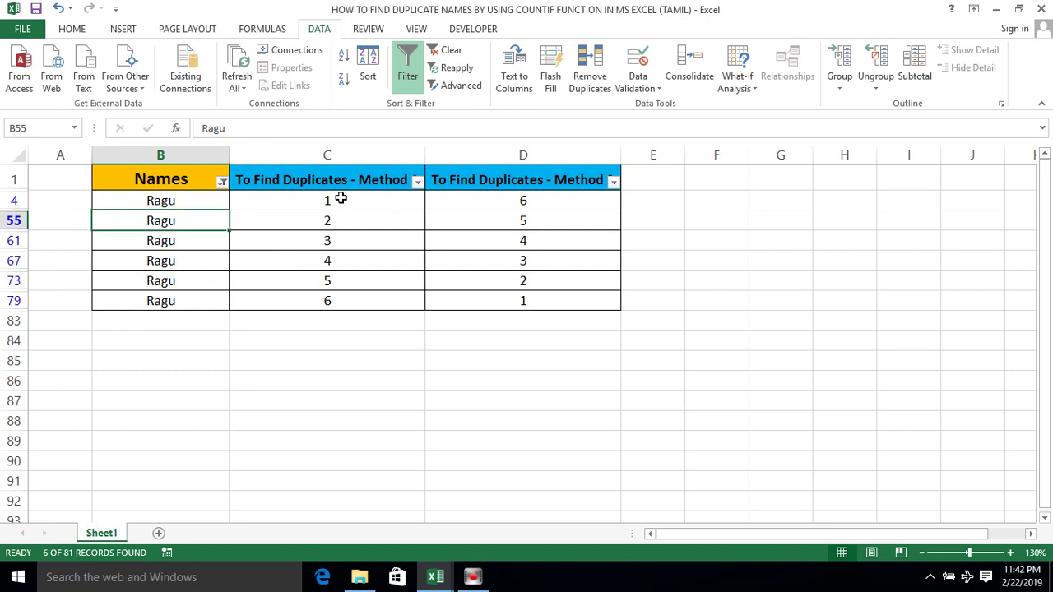
key("ctrl+shift+Down")
left_click(340, 199)
key("Left")
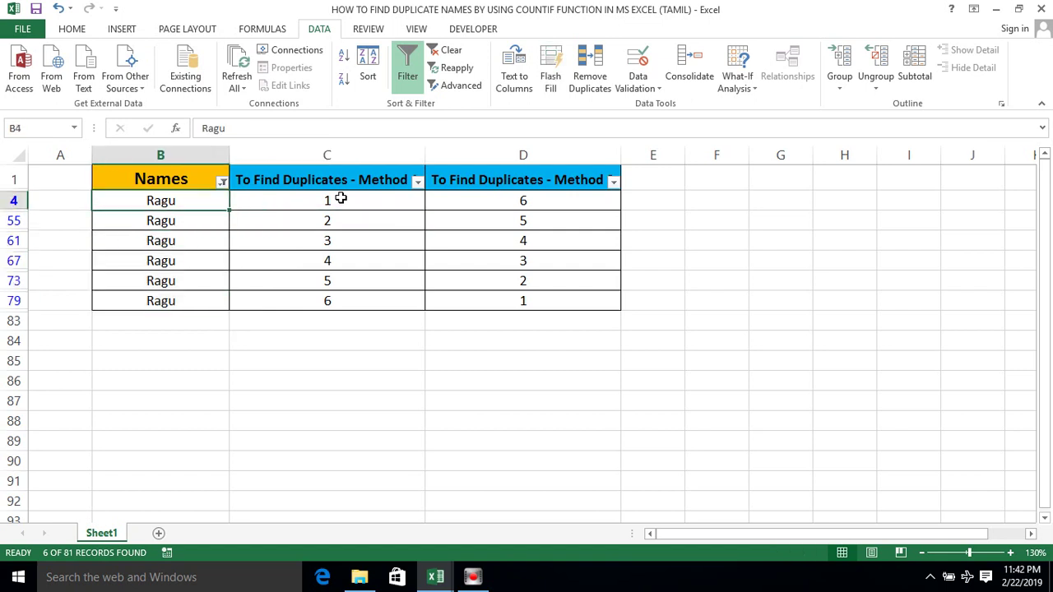
left_click(340, 199)
key("Down")
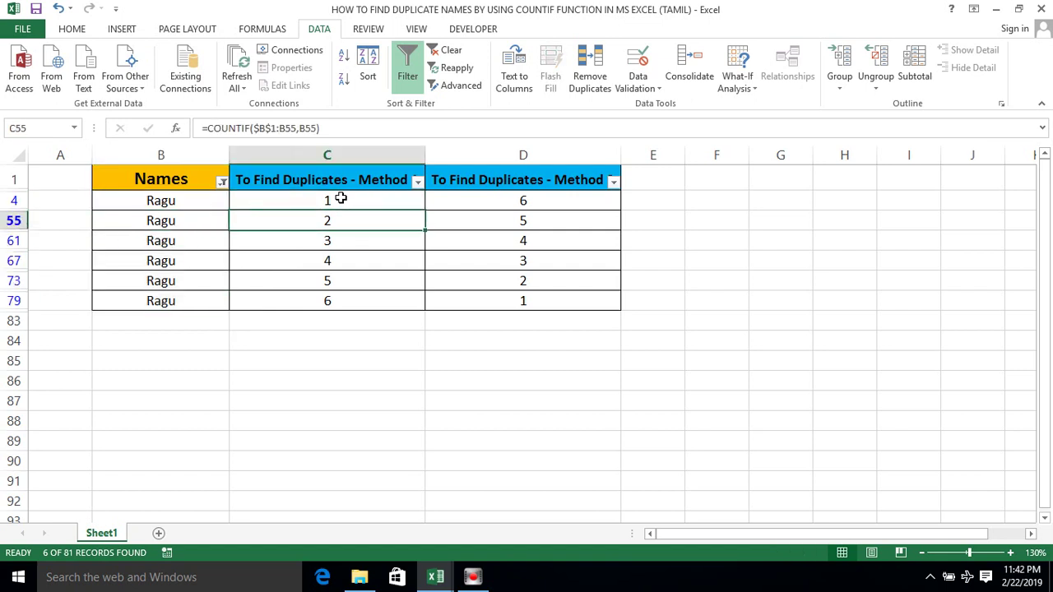
left_click(341, 199)
key("ctrl+shift+Down")
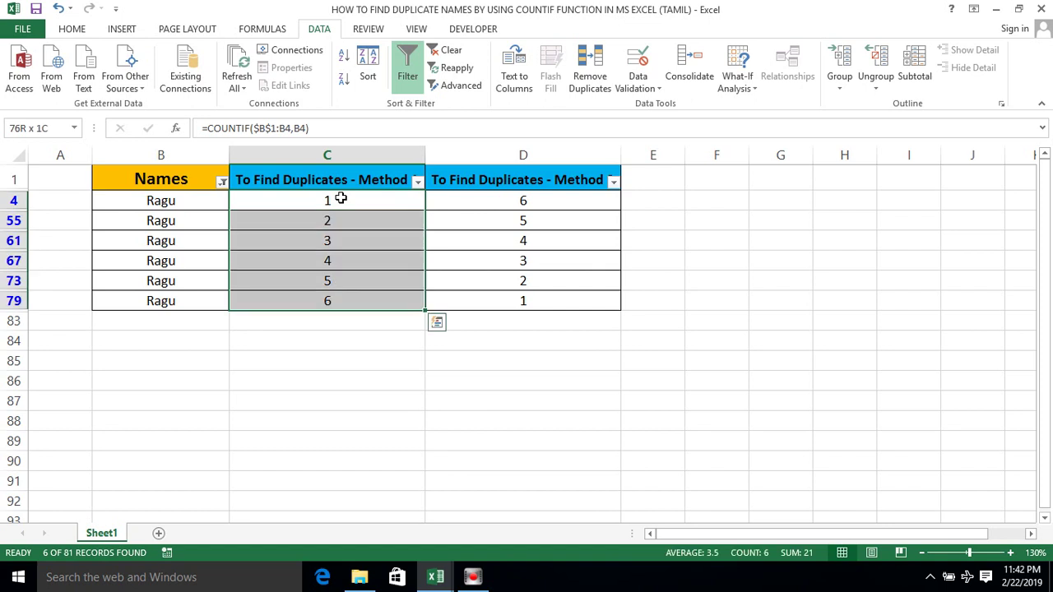
left_click(340, 199)
key("ctrl+shift+Down")
Check Ragu's Method 2 counts running 6 down to 1, then turn filtering off.
key("Right")
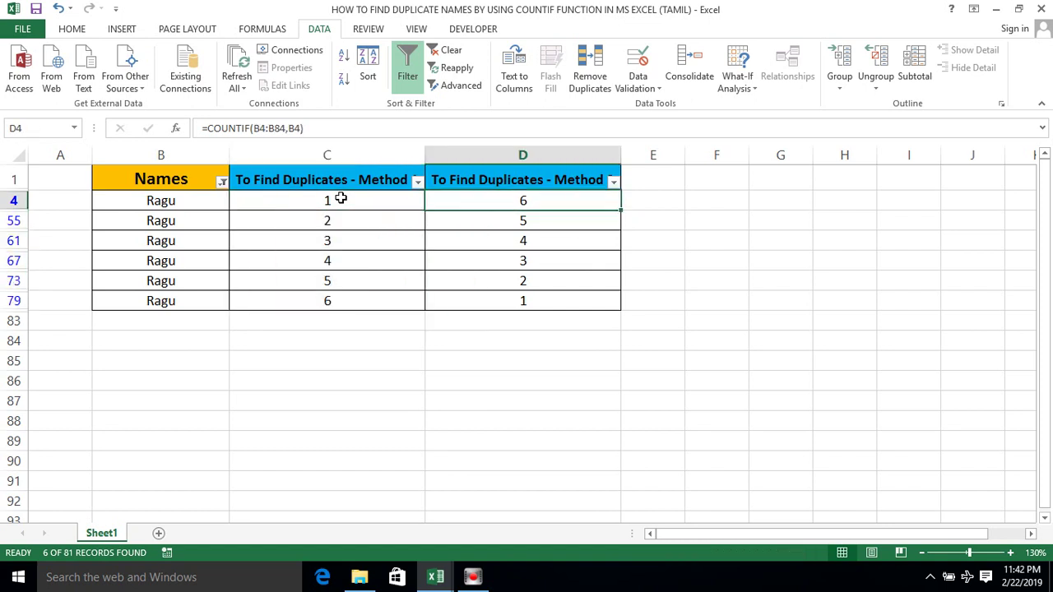
key("ctrl+shift+Down")
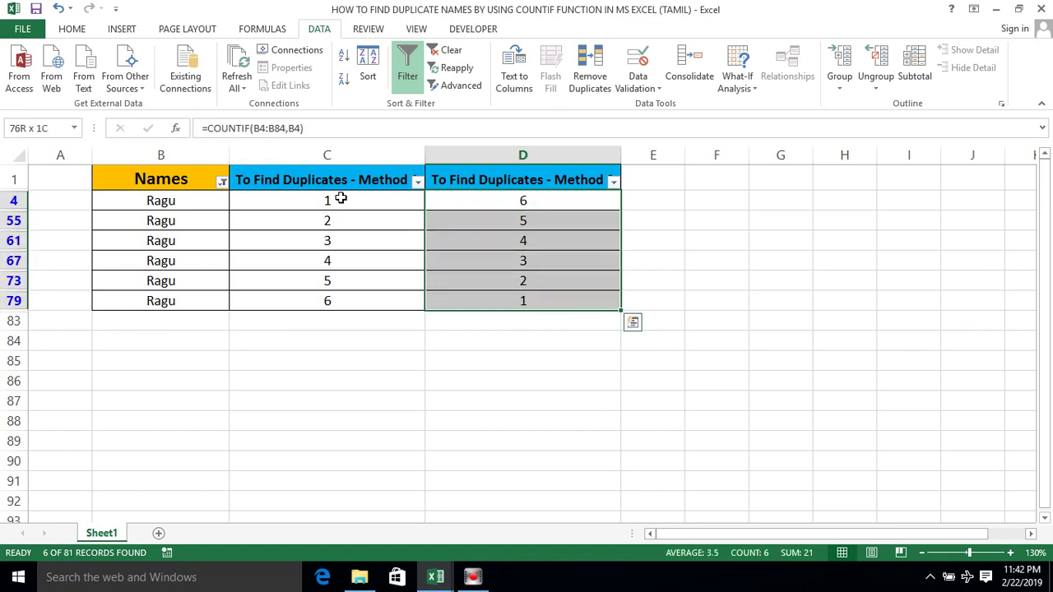
key("Right")
key("Left")
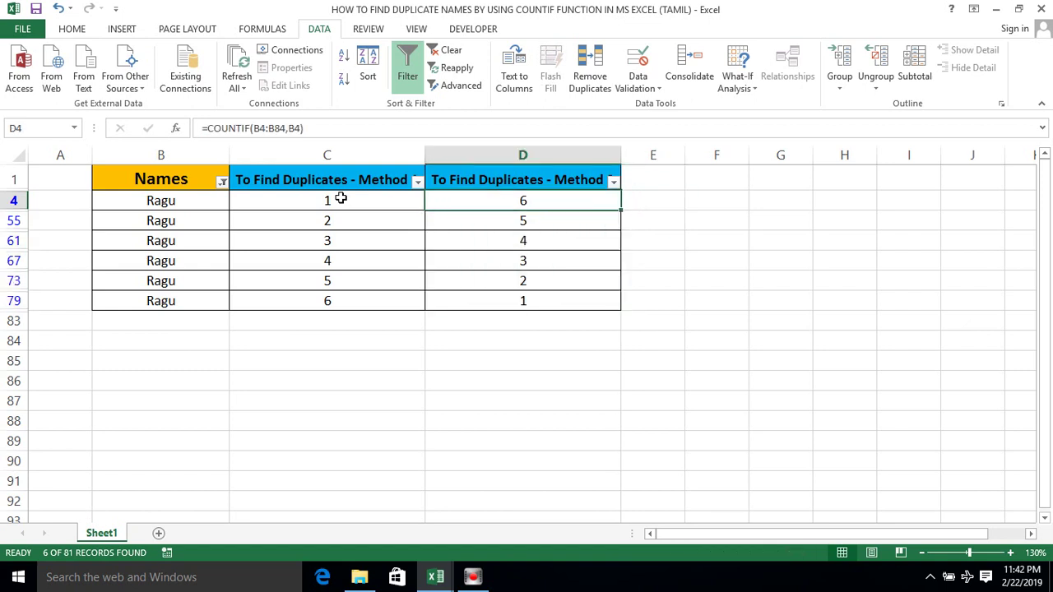
key("Up")
key("alt")
key("t")
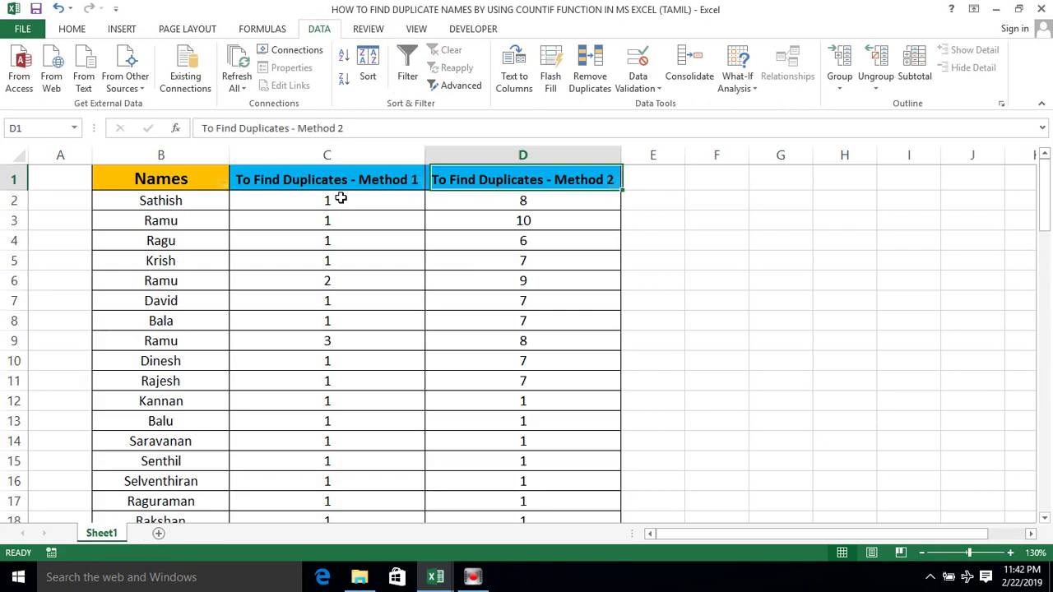
key("Left")
key("alt")
key("a")
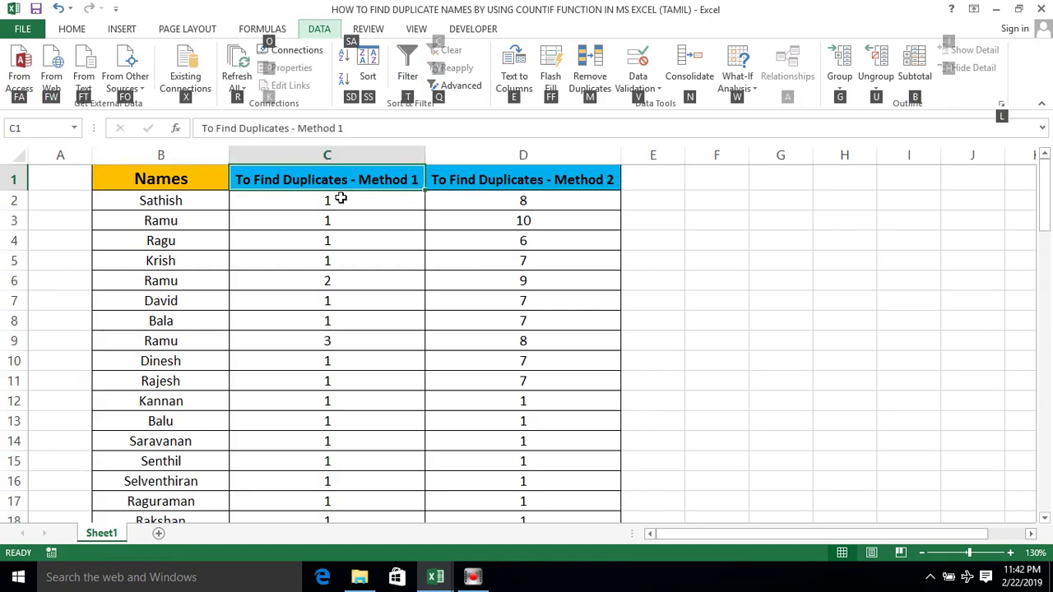
key("t")
key("alt+Down")
key("Tab")
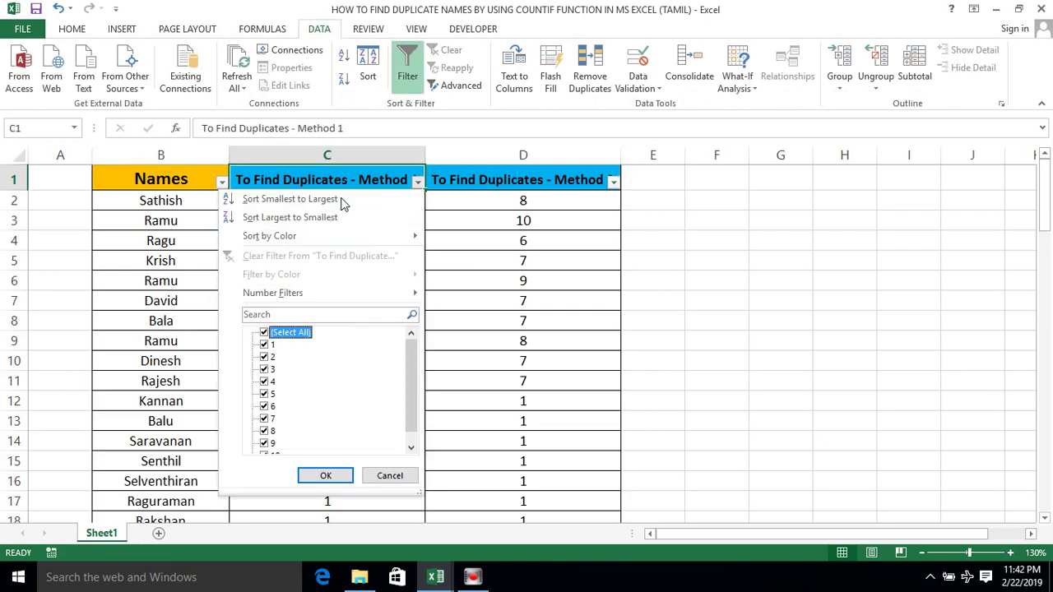
key("space")
key("Down")
key("space")
key("Return")
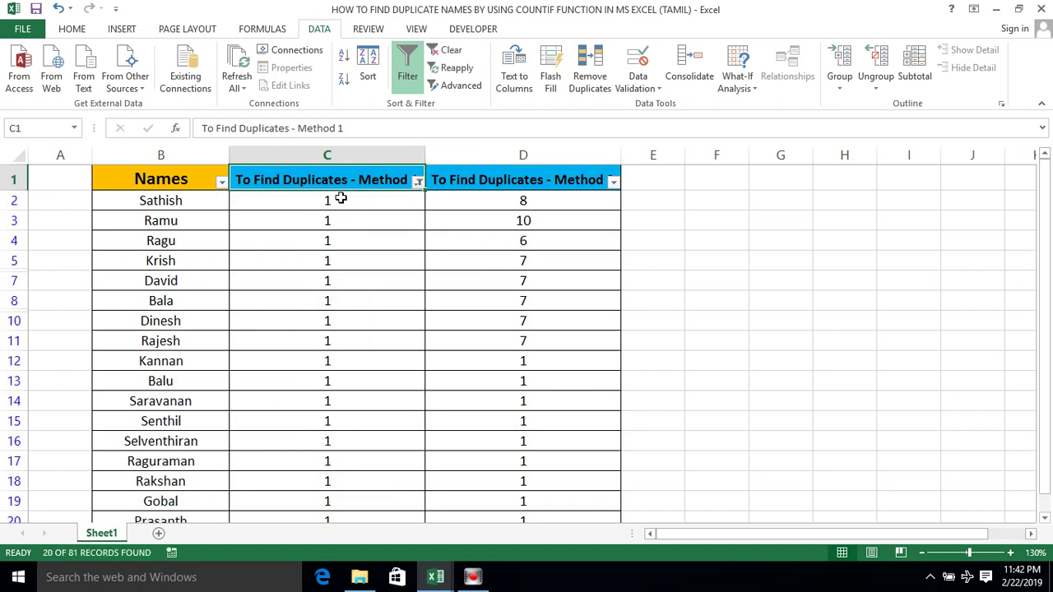
key("alt")
key("a")
key("c")
key("Right")
key("Right")
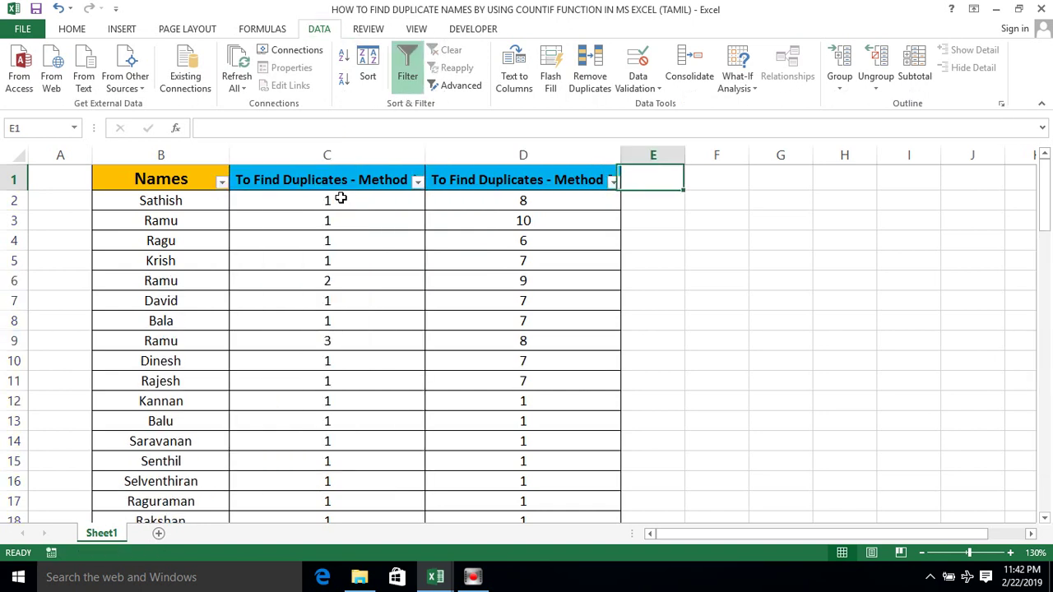
key("Left")
key("Left")
key("Right")
key("alt+Down")
key("Tab")
key("Down")
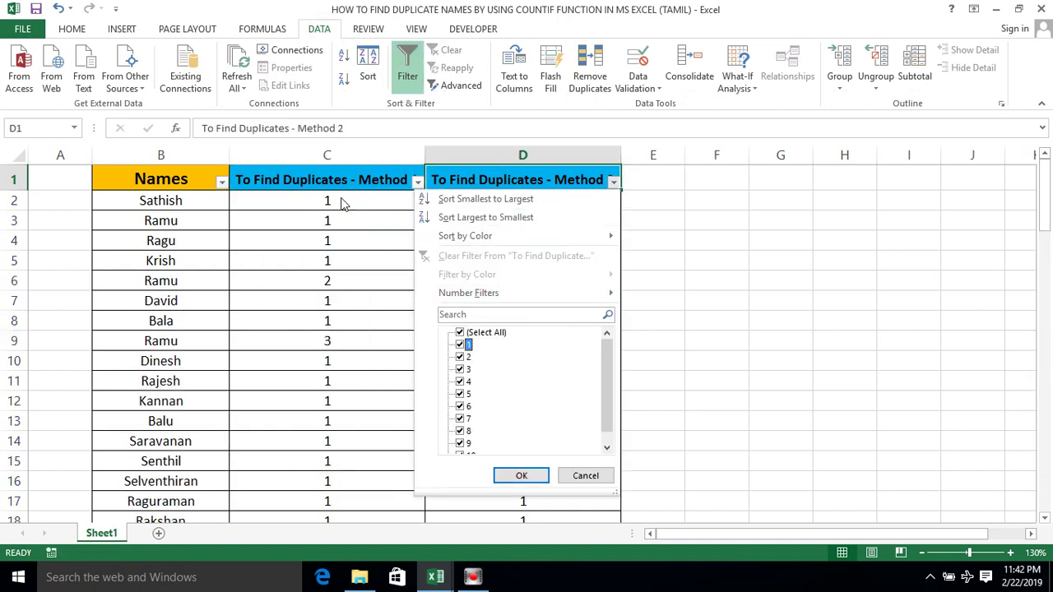
key("Up")
key("space")
key("Down")
key("space")
key("Return")
key("Left")
key("Left")
key("Left")
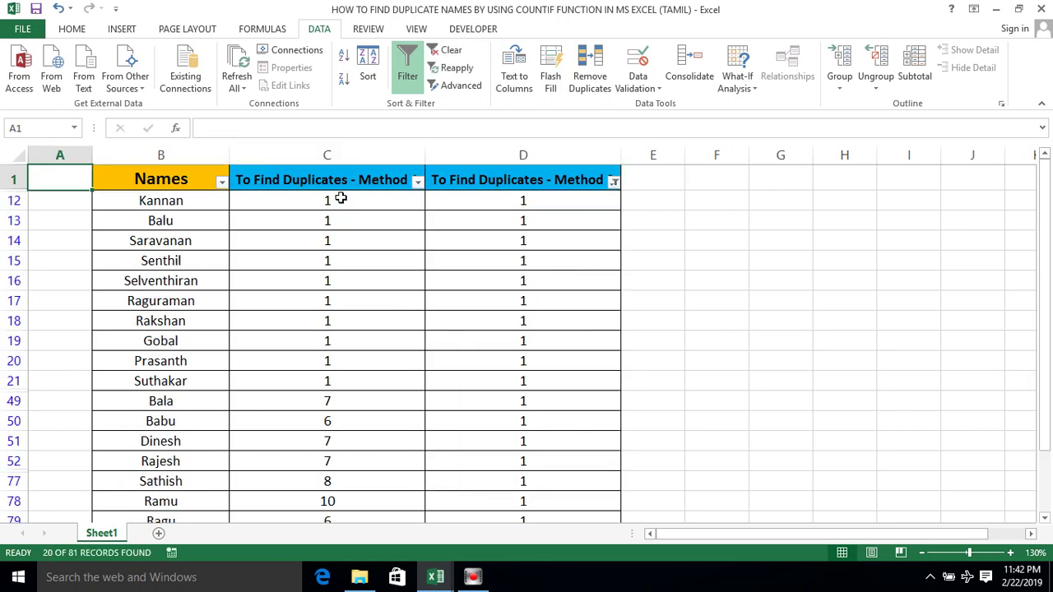
key("Right")
key("Down")
key("ctrl+shift+Down")
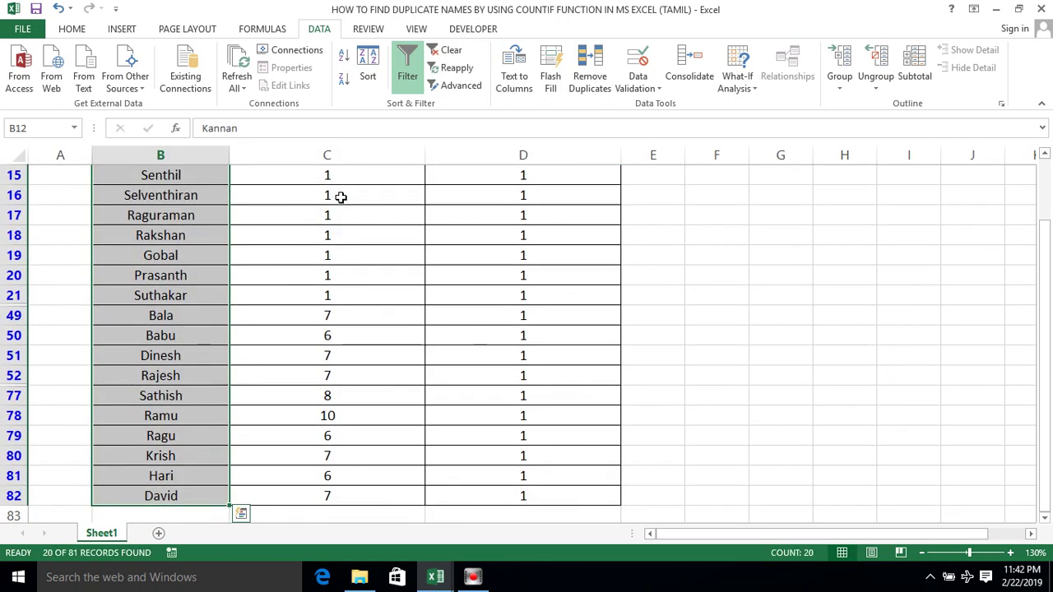
key("ctrl+Up")
key("Right")
key("Right")
key("Left")
key("Left")
key("alt")
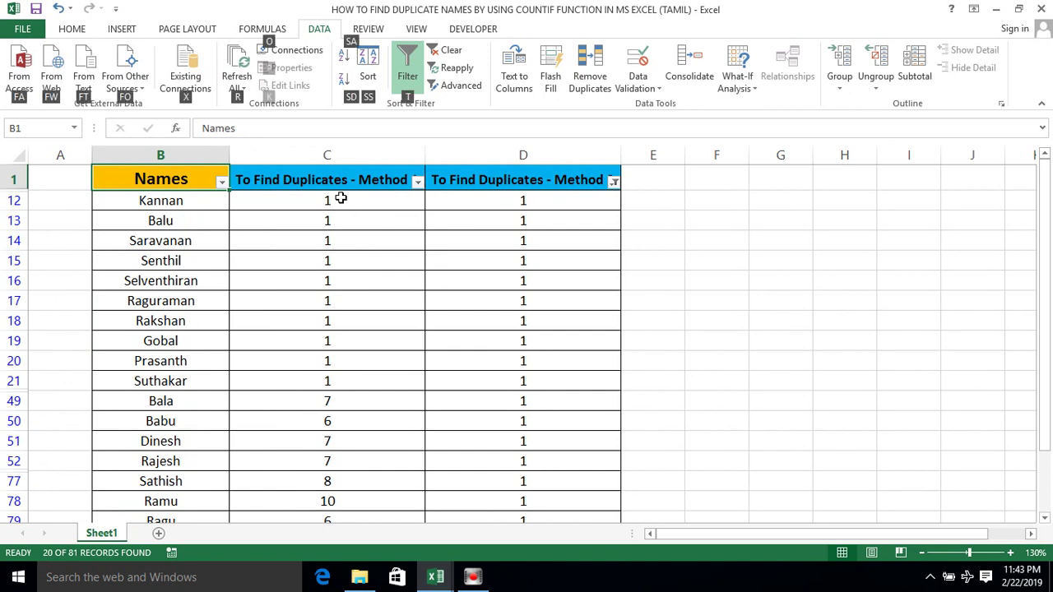
key("t")
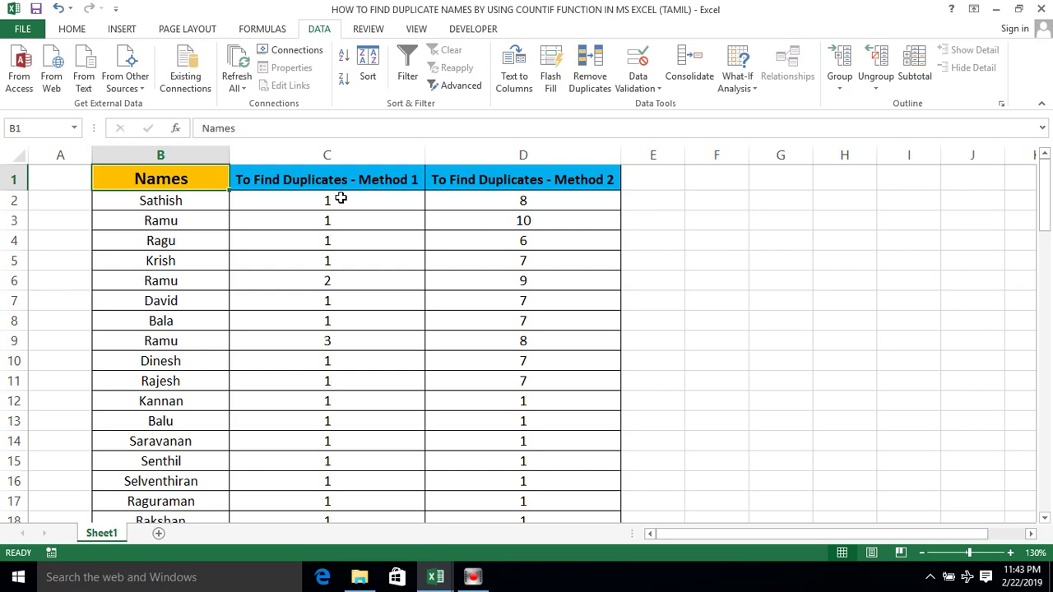
key("Right")
key("Left")
key("Right")
key("Right")
key("Left")
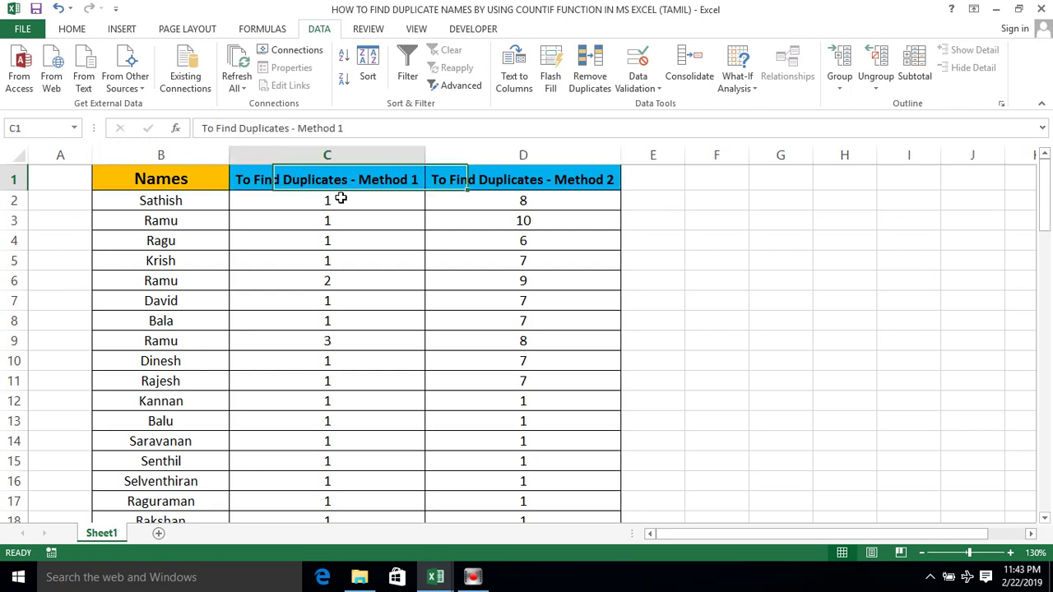
key("Left")
key("Down")
key("Up")
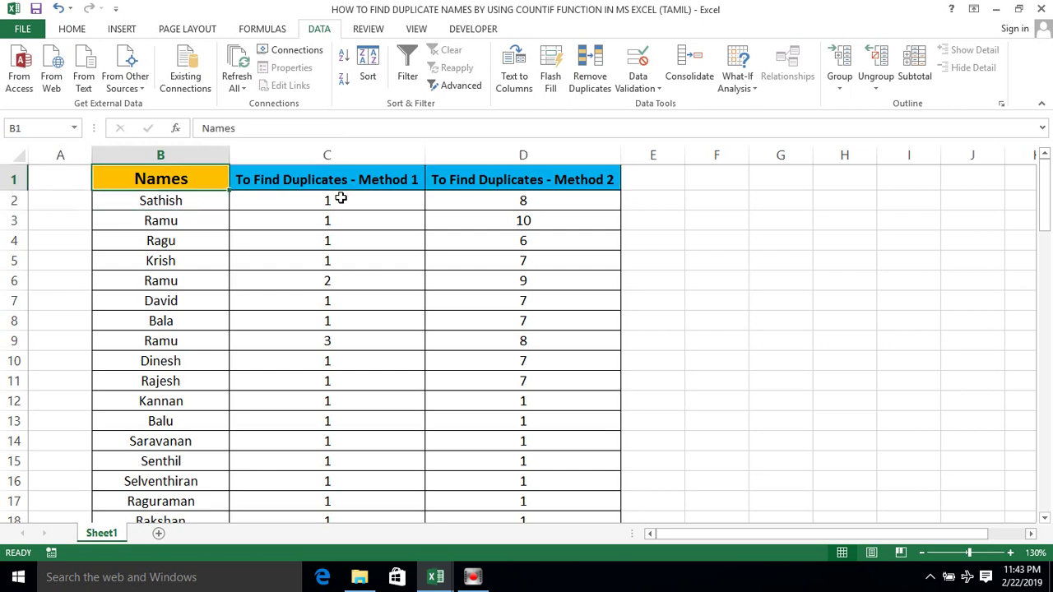
key("shift+Right")
key("shift+Right")
key("shift+Right")
key("shift+Left")
key("ctrl+shift+Down")
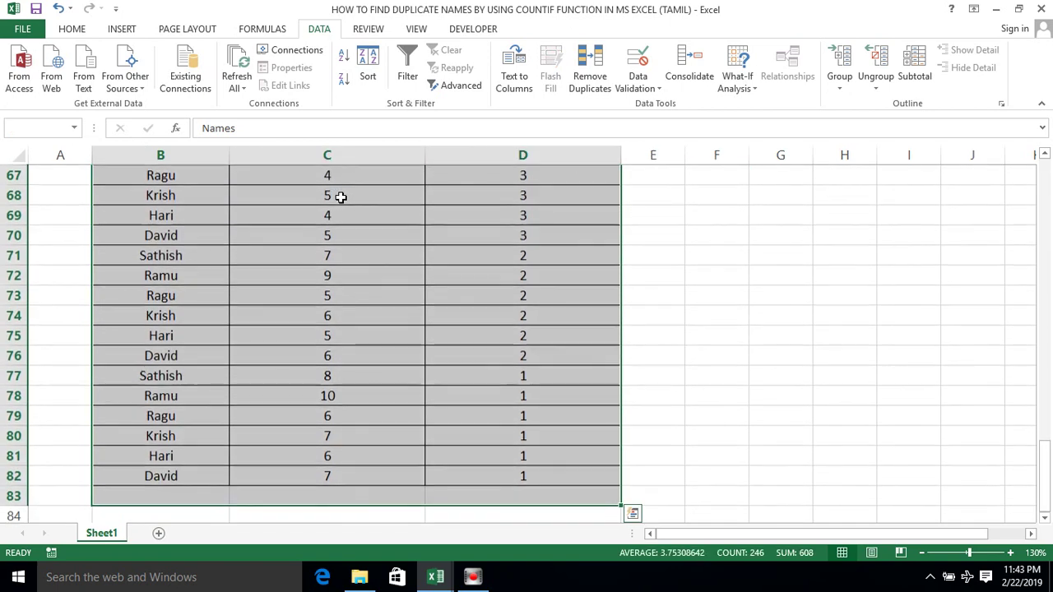
key("ctrl+Up")
key("Right")
key("Left")
key("Left")
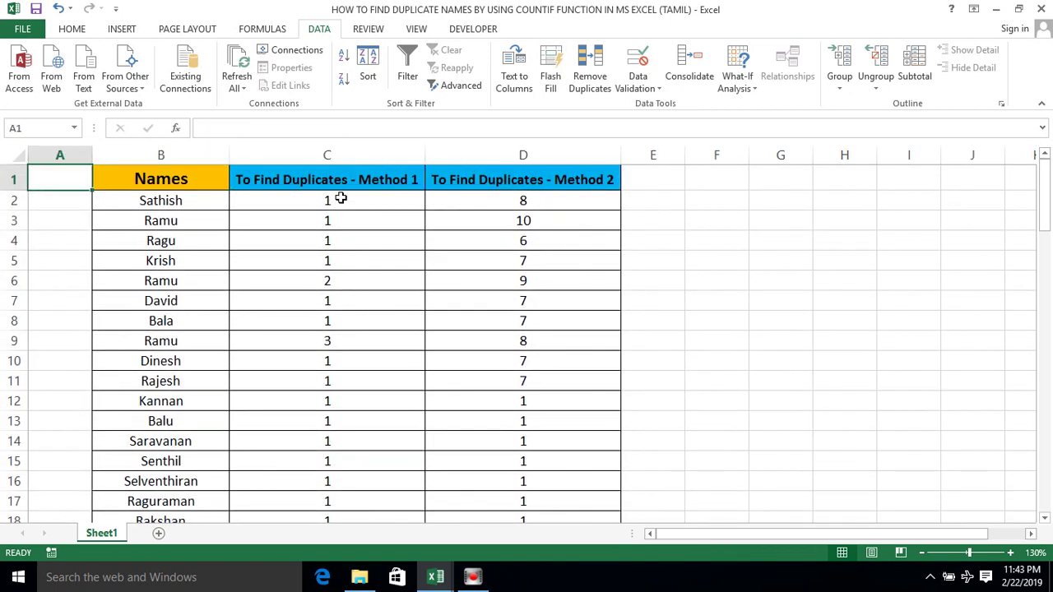
left_click(322, 229)
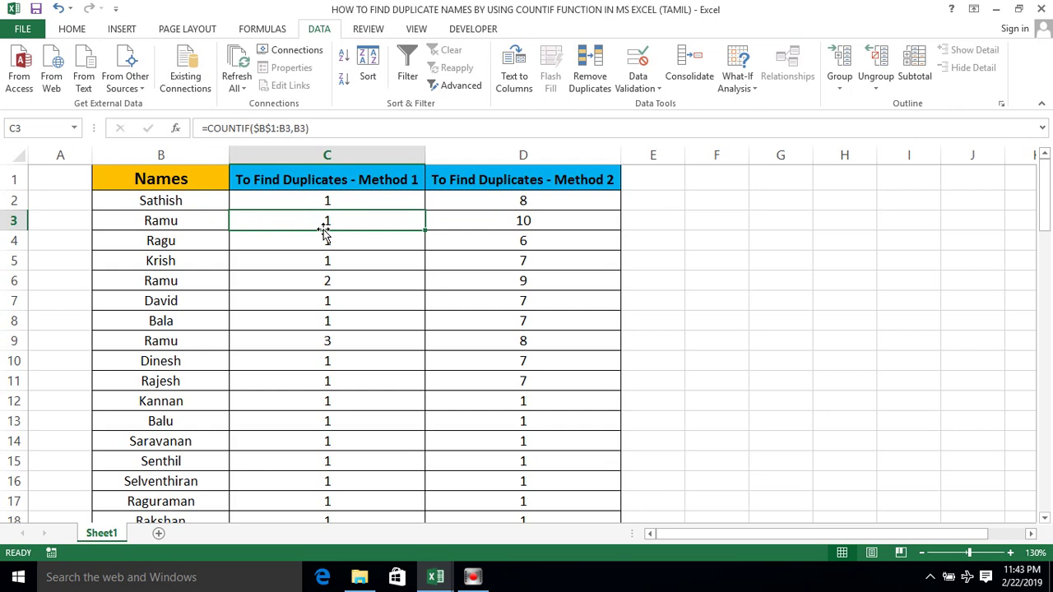
left_click(382, 177)
left_click(522, 154)
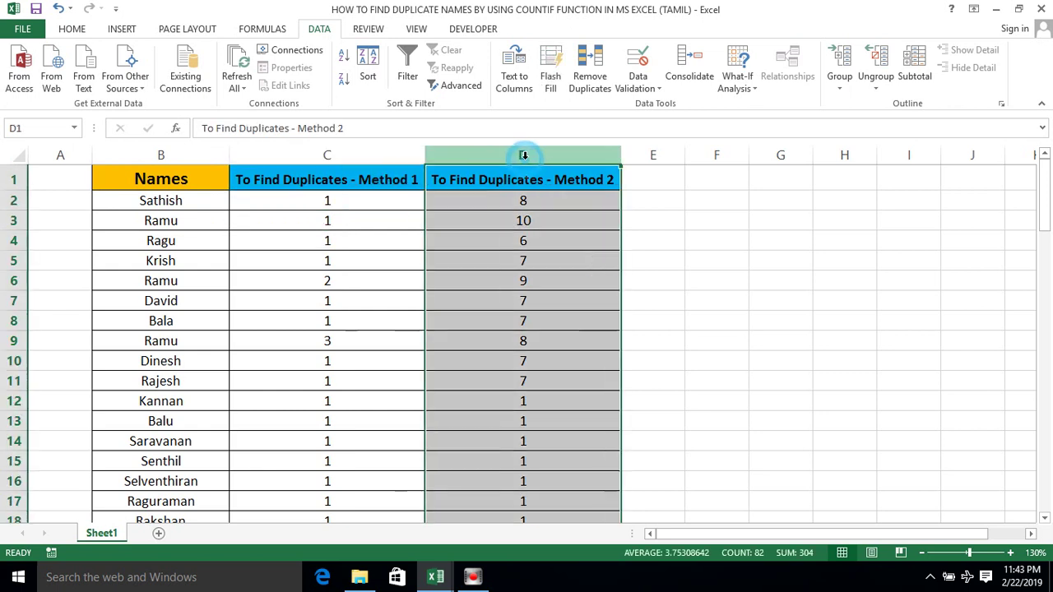
left_click(447, 195)
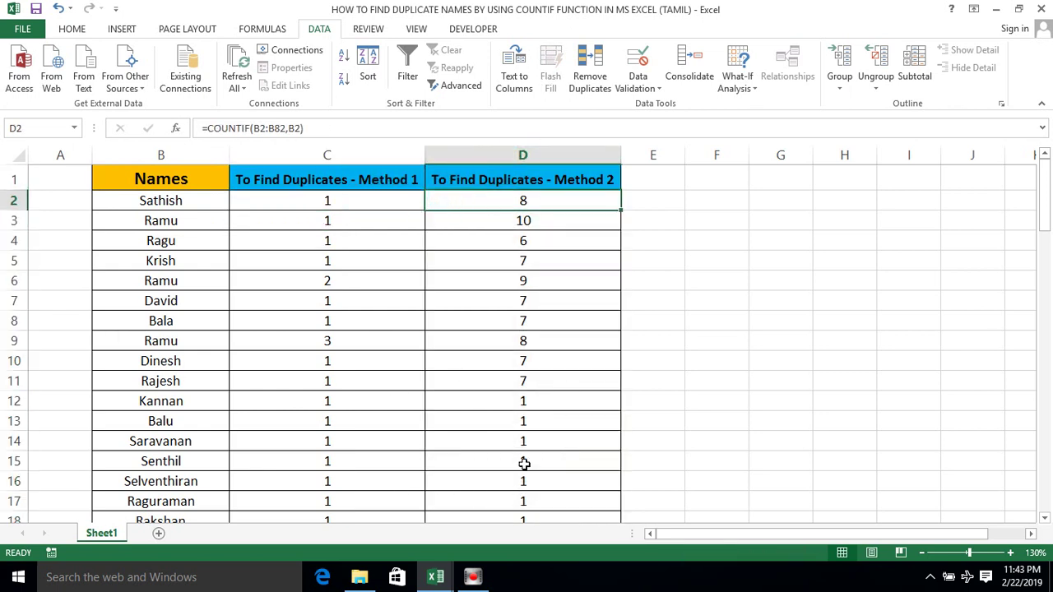